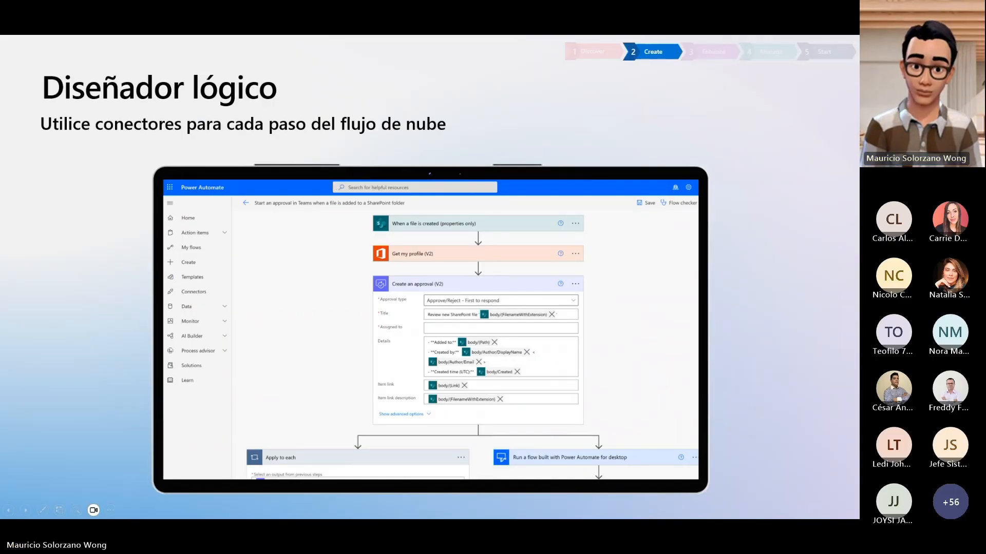
- Switch to the browser, open powerautomate.com in a new tab, and check the signed-in account
{"action": "key", "text": "alt+Tab"}
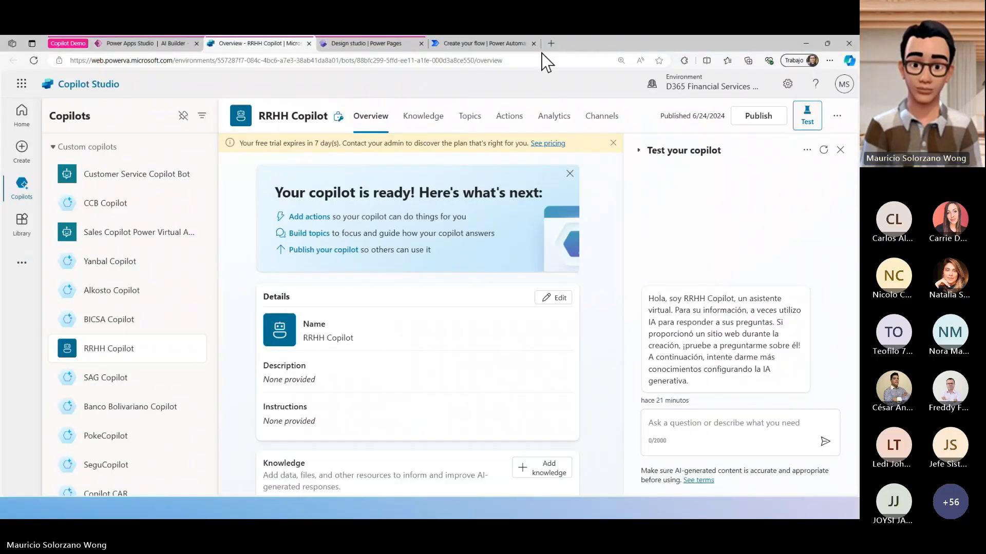
{"action": "left_click", "coordinate": [521, 46]}
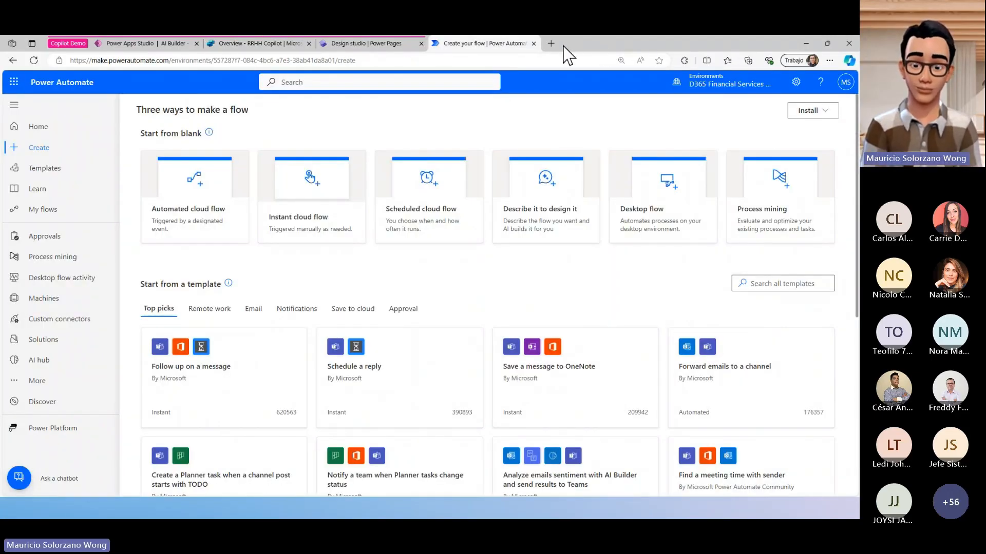
{"action": "left_click", "coordinate": [550, 44]}
{"action": "type", "text": "powerautomate.c"}
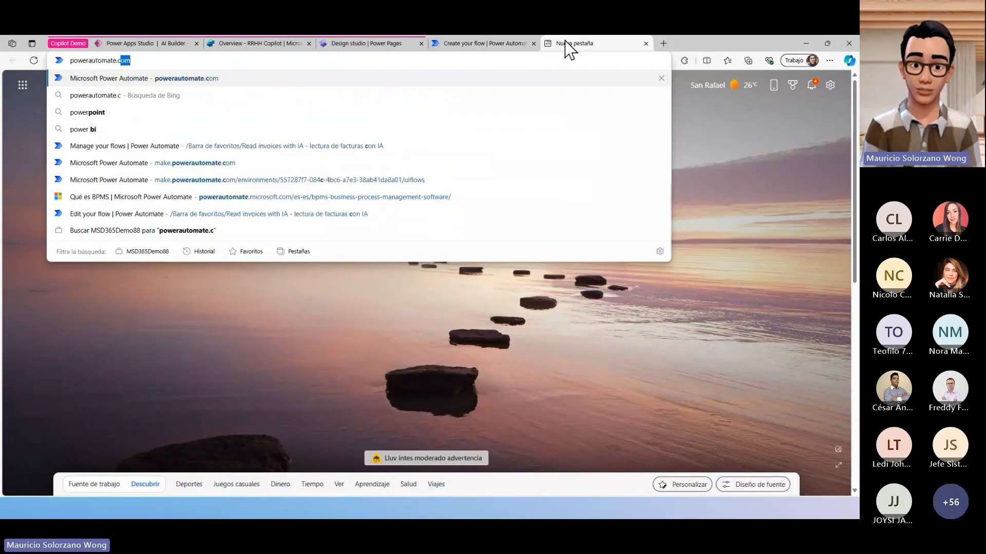
{"action": "key", "text": "Return"}
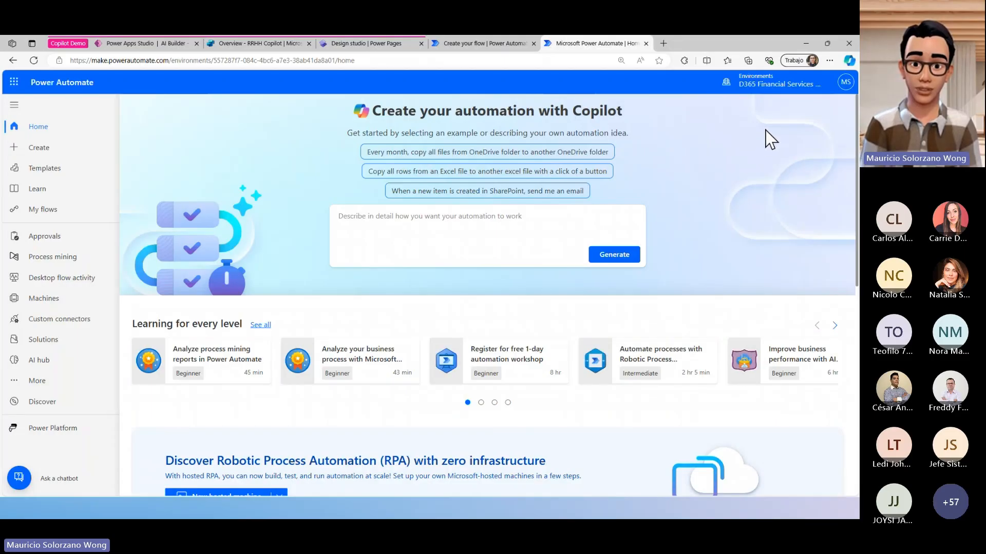
{"action": "left_click", "coordinate": [846, 83]}
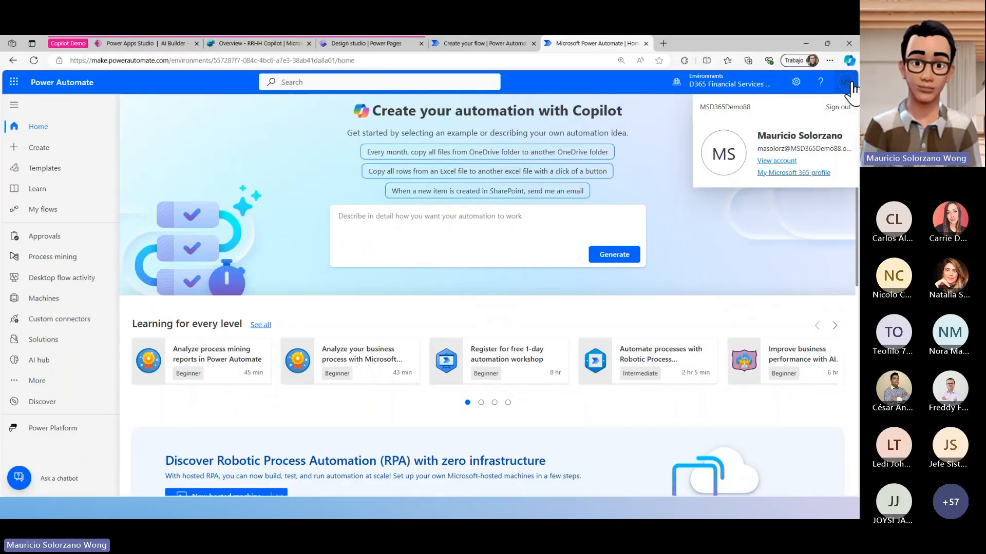
{"action": "left_click", "coordinate": [802, 244]}
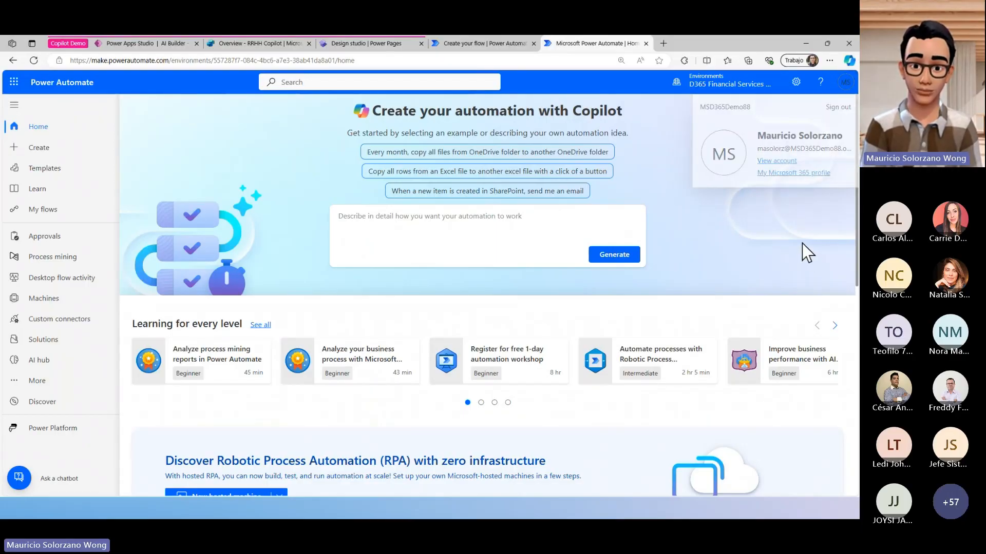
- Open My flows and review the lists of cloud flows and desktop flows
{"action": "left_click", "coordinate": [67, 216]}
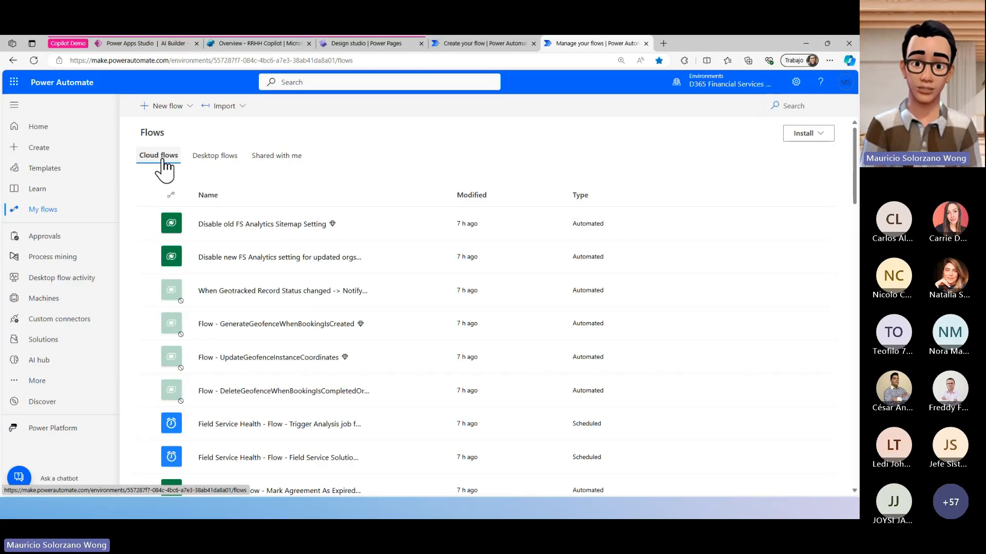
{"action": "scroll", "coordinate": [418, 306], "scroll_direction": "down", "scroll_amount": 20}
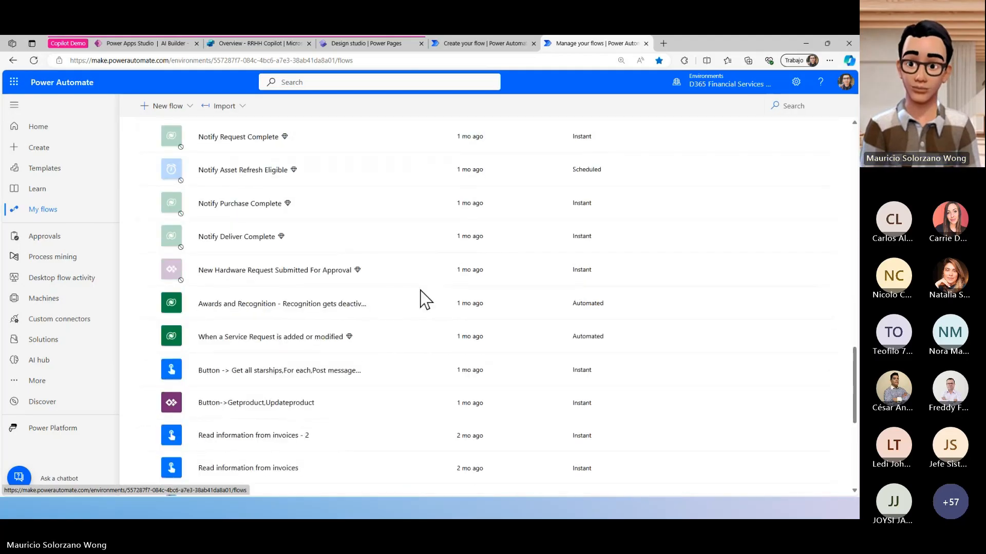
{"action": "scroll", "coordinate": [419, 298], "scroll_direction": "down", "scroll_amount": 5}
{"action": "scroll", "coordinate": [419, 295], "scroll_direction": "up", "scroll_amount": 6}
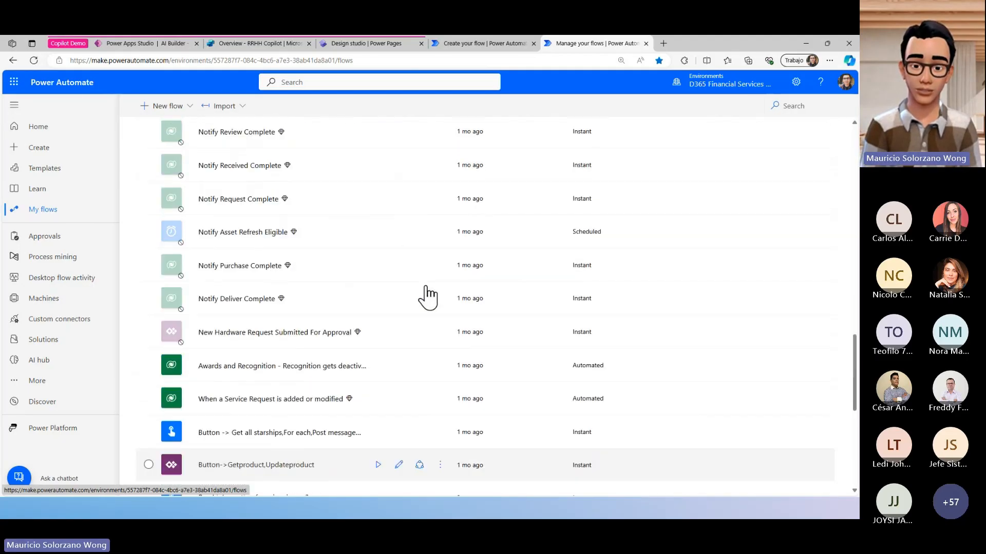
{"action": "scroll", "coordinate": [427, 298], "scroll_direction": "up", "scroll_amount": 20}
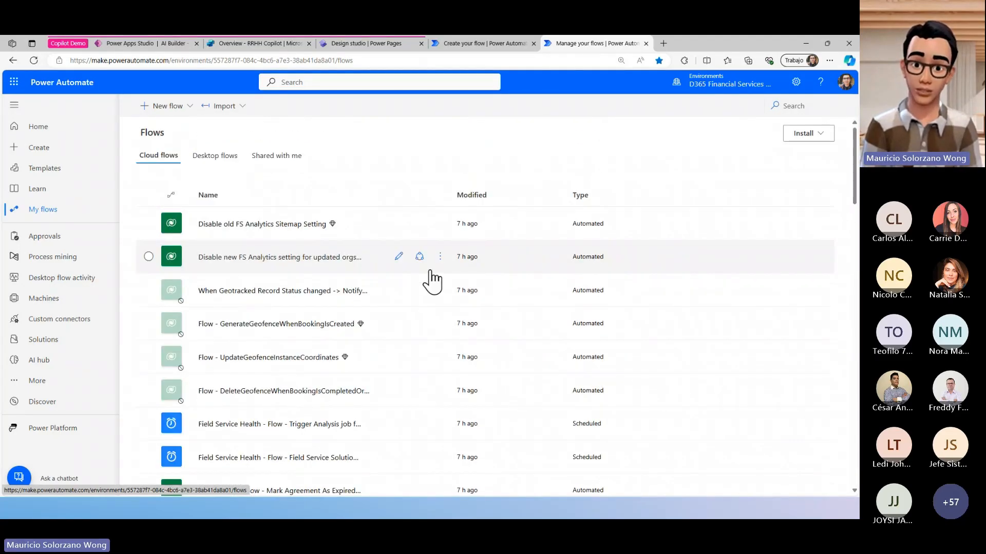
{"action": "left_click", "coordinate": [211, 156]}
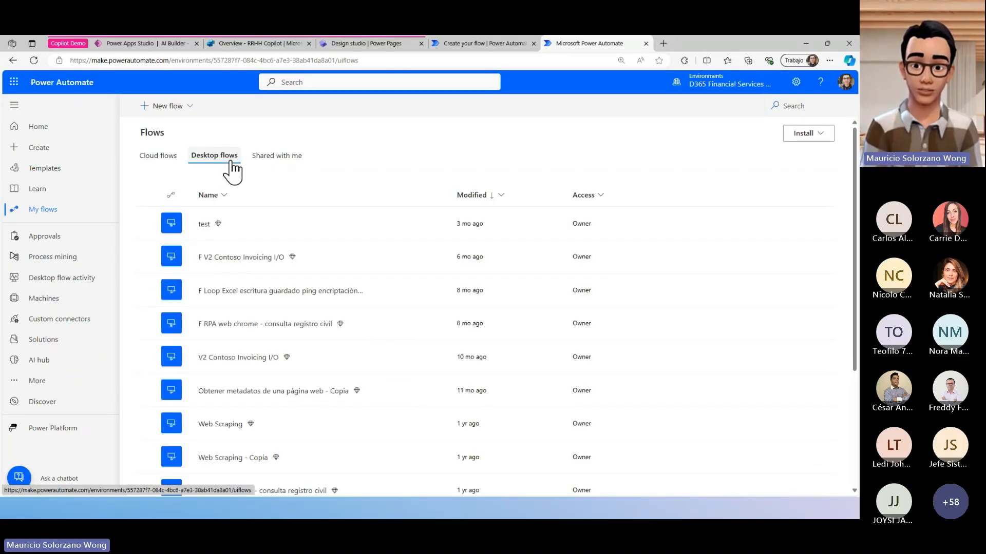
{"action": "left_click", "coordinate": [155, 157]}
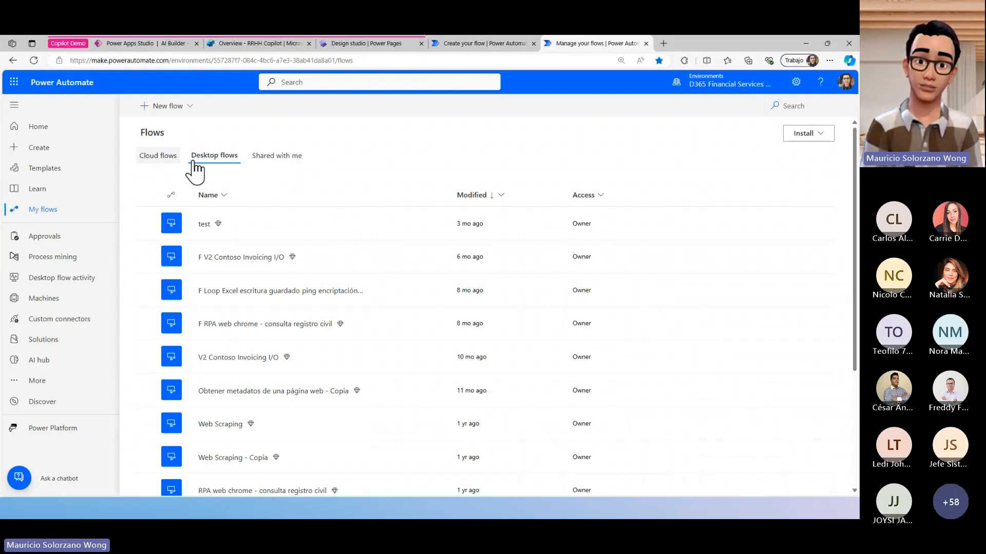
- Start building a new automated cloud flow from blank and browse the suggested triggers
{"action": "left_click", "coordinate": [163, 106]}
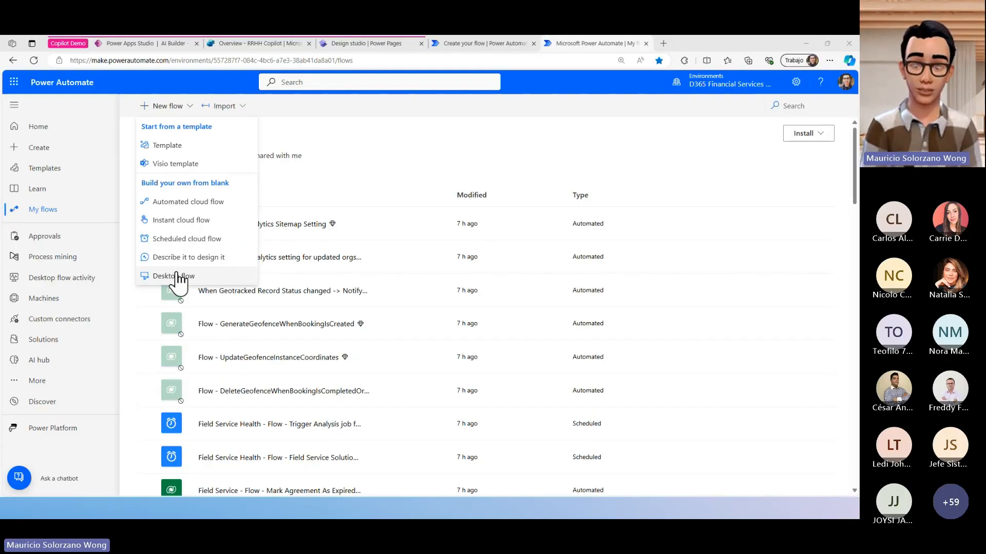
{"action": "left_click", "coordinate": [221, 202]}
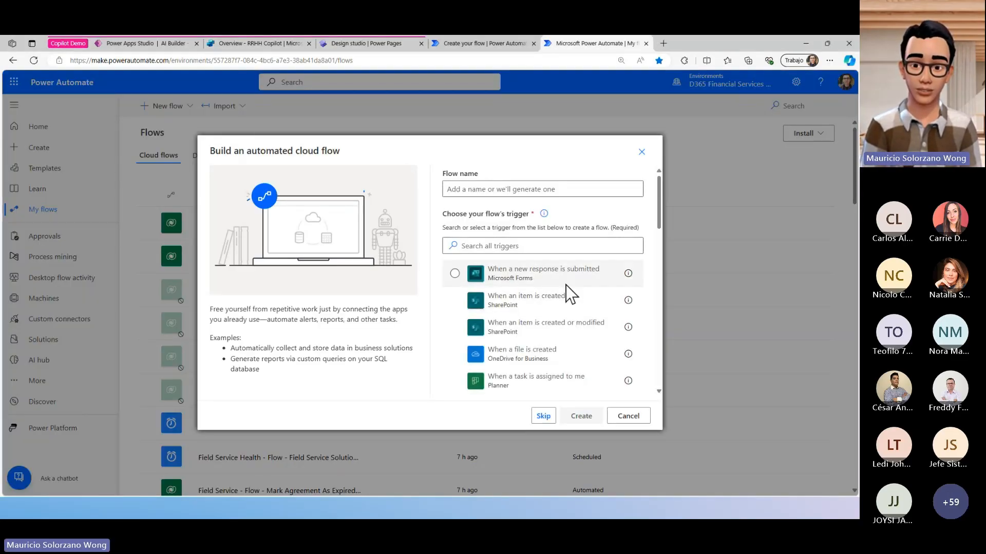
{"action": "scroll", "coordinate": [568, 293], "scroll_direction": "down", "scroll_amount": 4}
{"action": "scroll", "coordinate": [584, 308], "scroll_direction": "up", "scroll_amount": 5}
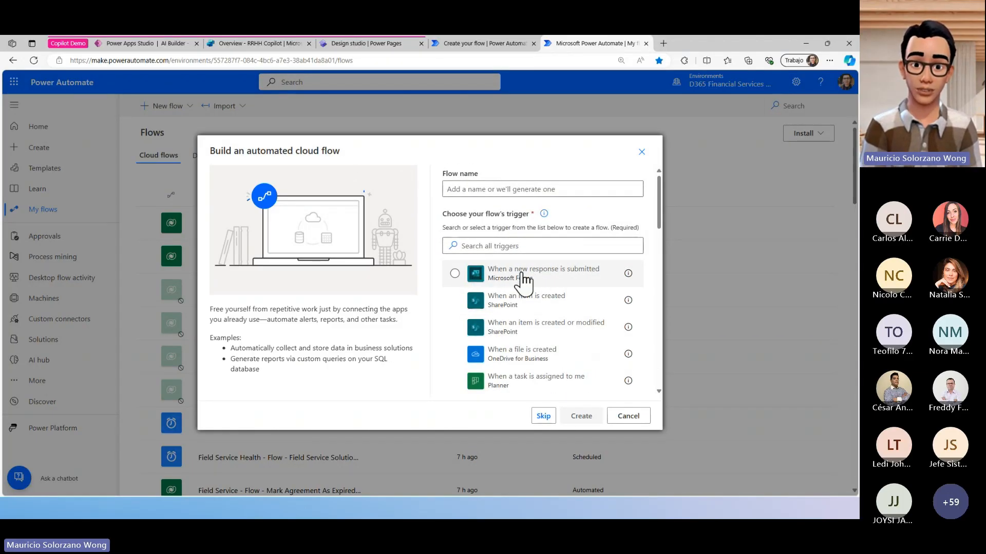
{"action": "scroll", "coordinate": [658, 200], "scroll_direction": "down", "scroll_amount": 1}
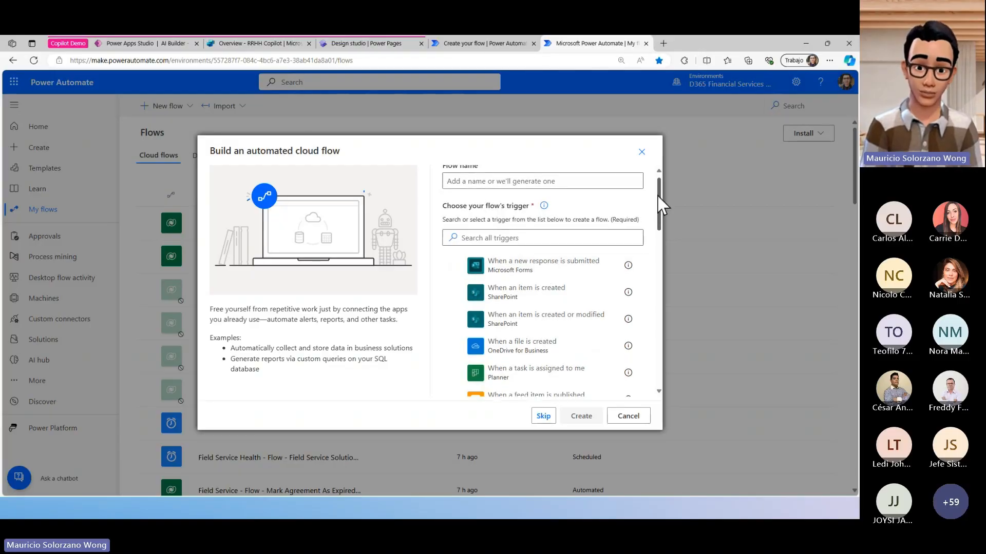
{"action": "left_click_drag", "start_coordinate": [658, 196], "coordinate": [668, 235]}
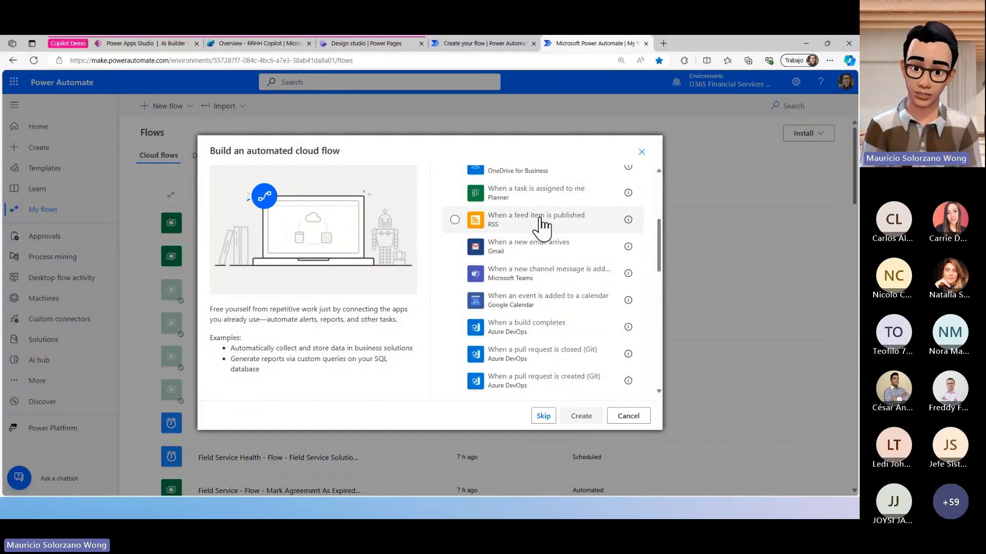
- Try selecting the RSS, Gmail and Microsoft Teams triggers, and load more triggers to browse the extended list
{"action": "left_click", "coordinate": [455, 221]}
{"action": "scroll", "coordinate": [565, 234], "scroll_direction": "up", "scroll_amount": 1}
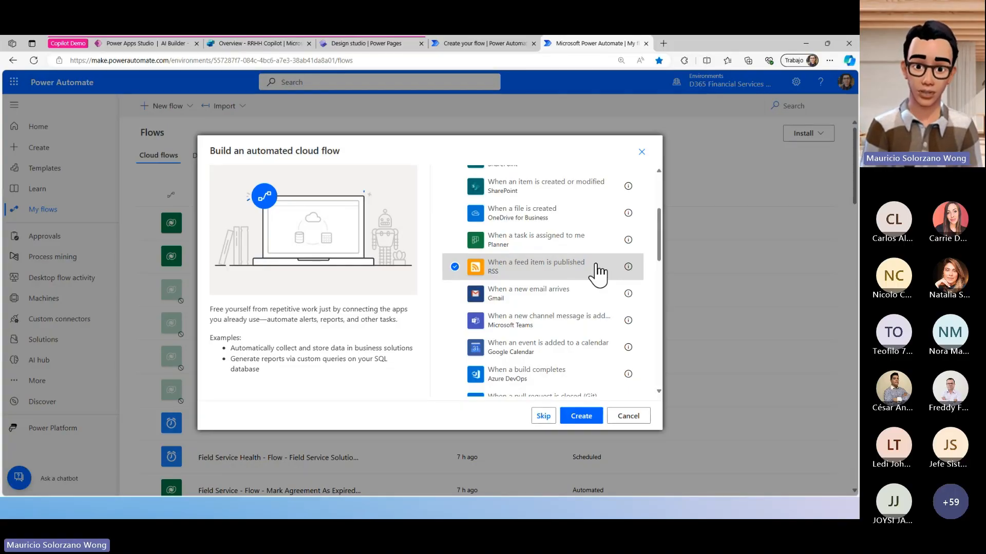
{"action": "left_click", "coordinate": [454, 297]}
{"action": "left_click", "coordinate": [455, 321]}
{"action": "scroll", "coordinate": [583, 276], "scroll_direction": "down", "scroll_amount": 3}
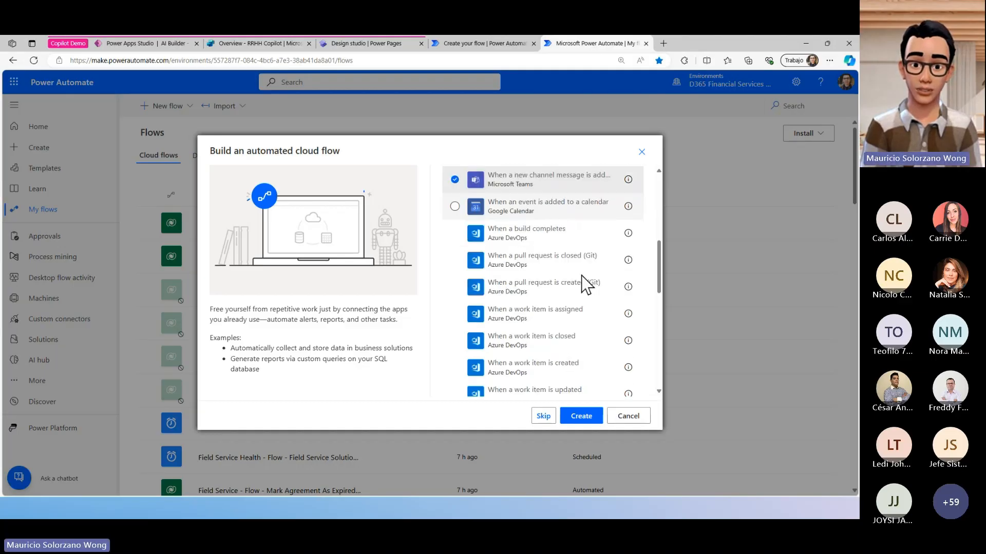
{"action": "scroll", "coordinate": [581, 276], "scroll_direction": "down", "scroll_amount": 10}
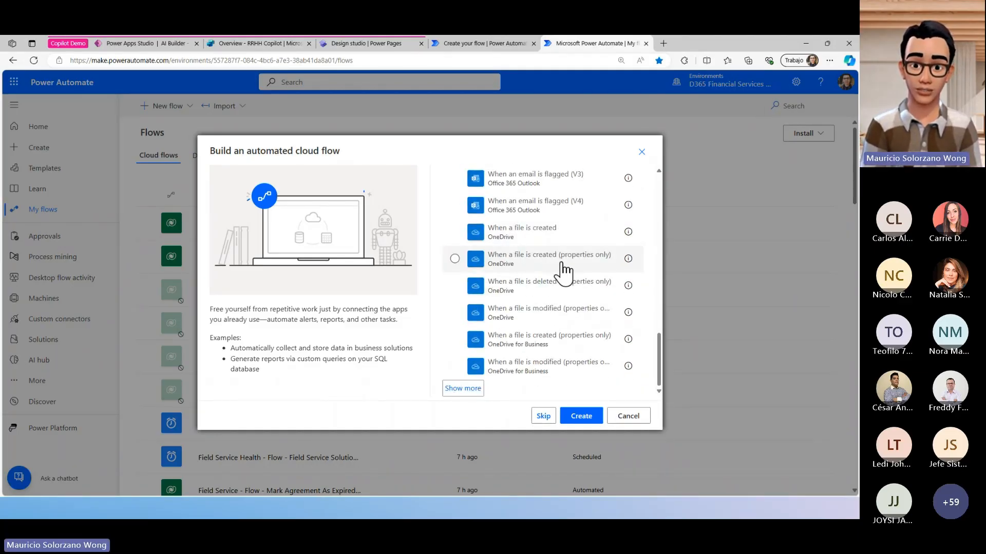
{"action": "left_click", "coordinate": [463, 389]}
{"action": "scroll", "coordinate": [602, 287], "scroll_direction": "down", "scroll_amount": 8}
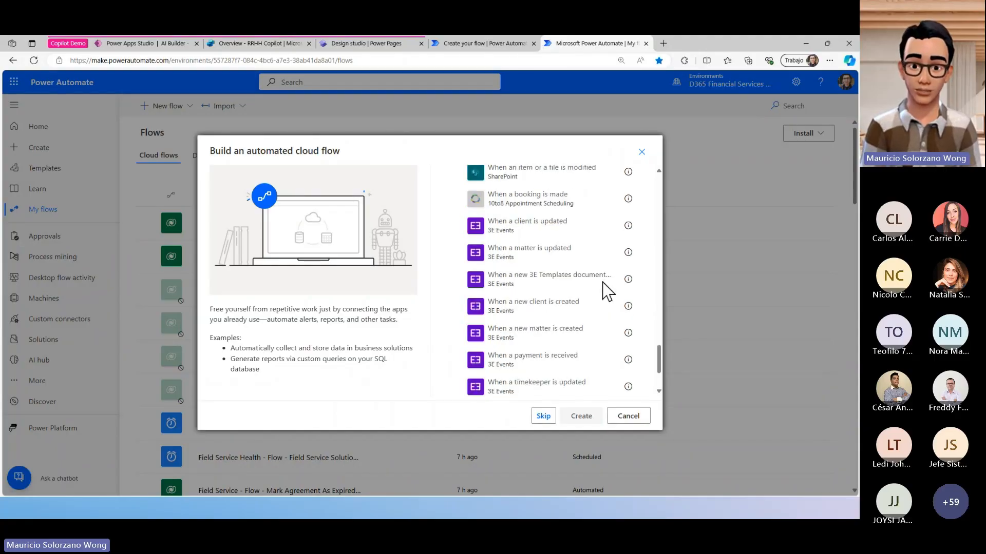
{"action": "left_click_drag", "start_coordinate": [658, 360], "coordinate": [626, 176]}
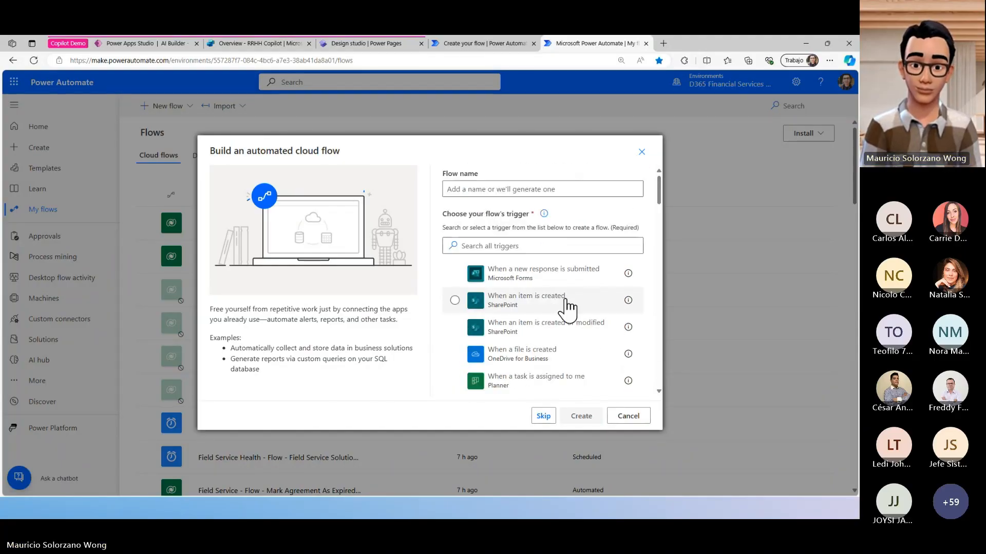
- Create the automated cloud flow with the RSS trigger "When a feed item is published"
{"action": "scroll", "coordinate": [568, 308], "scroll_direction": "down", "scroll_amount": 3}
{"action": "left_click", "coordinate": [455, 267]}
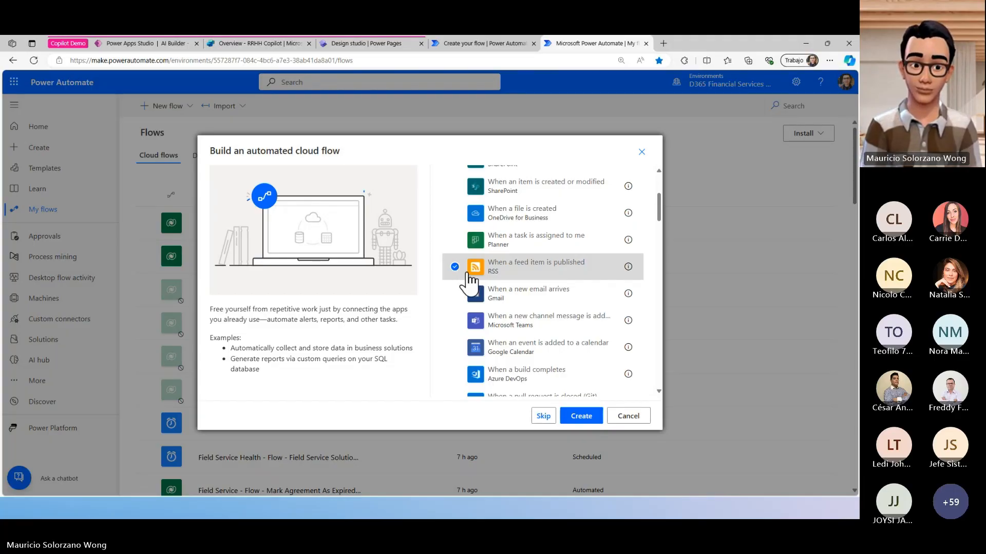
{"action": "left_click", "coordinate": [581, 416]}
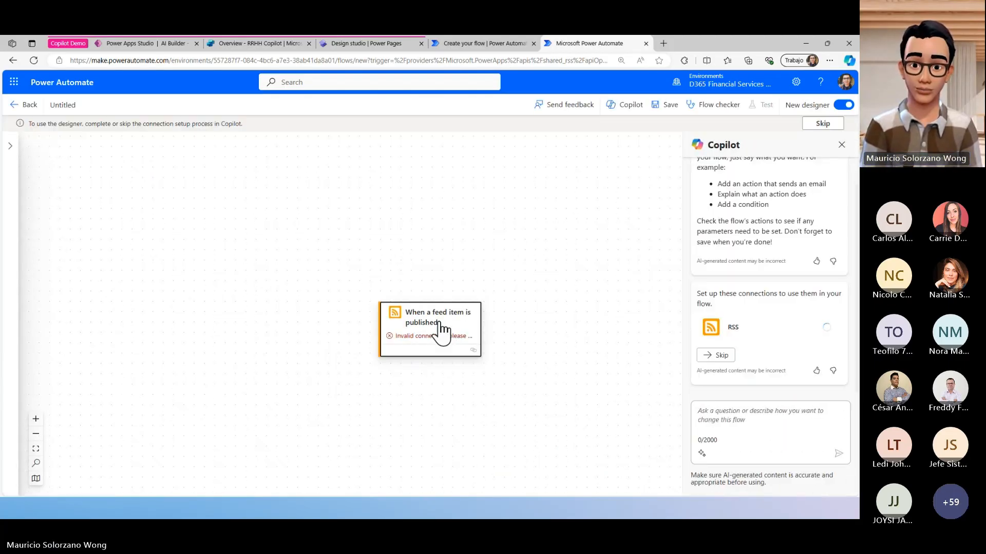
{"action": "left_click", "coordinate": [462, 317]}
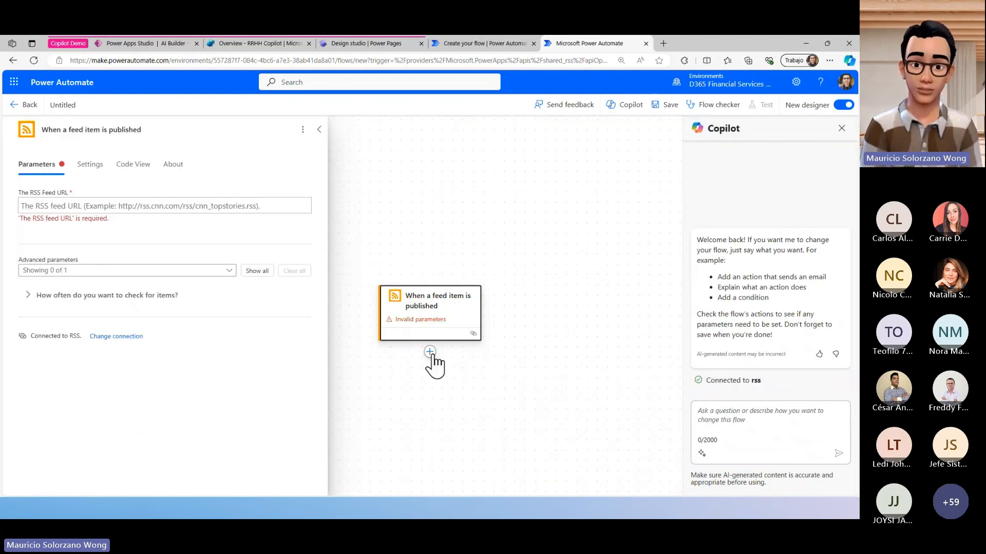
{"action": "left_click", "coordinate": [173, 209]}
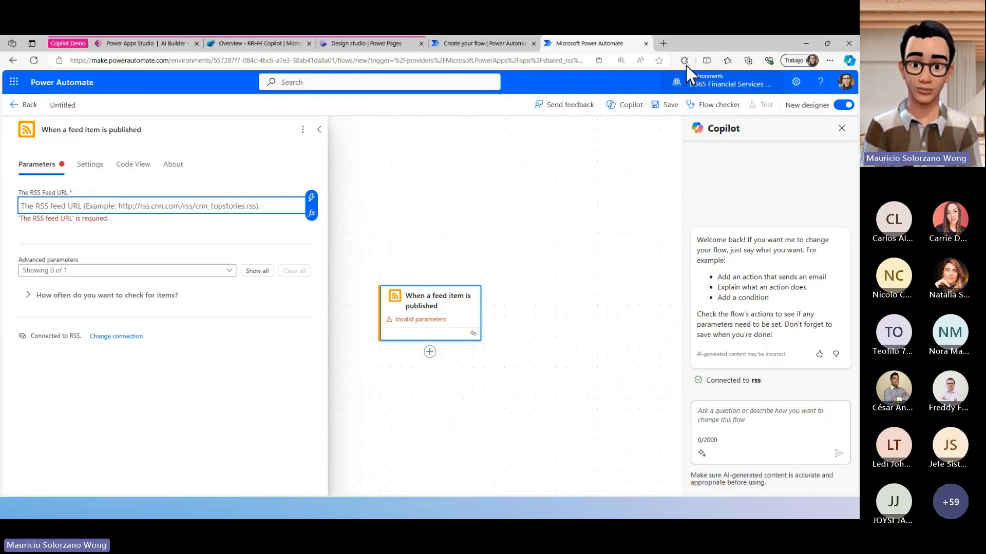
{"action": "left_click", "coordinate": [668, 45]}
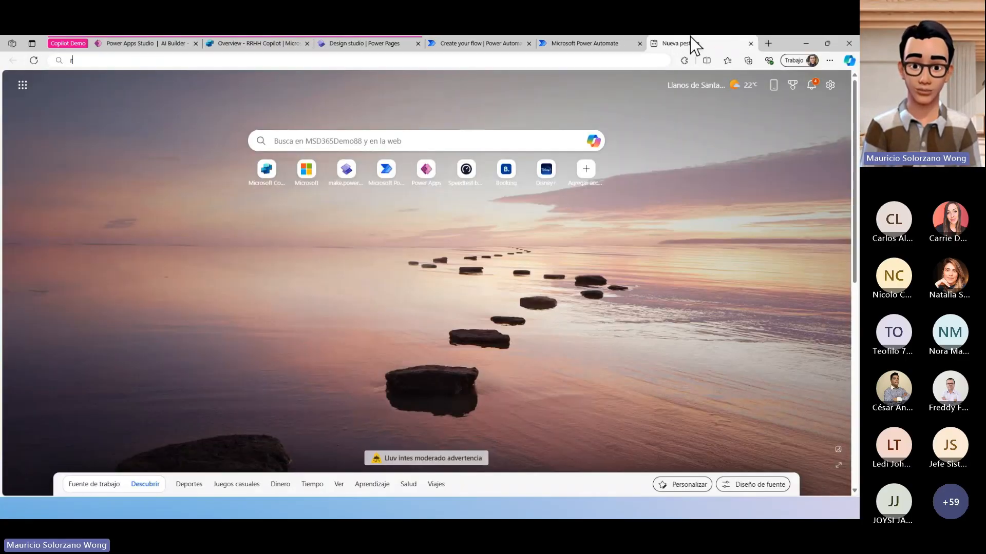
{"action": "type", "text": "rss cnn"}
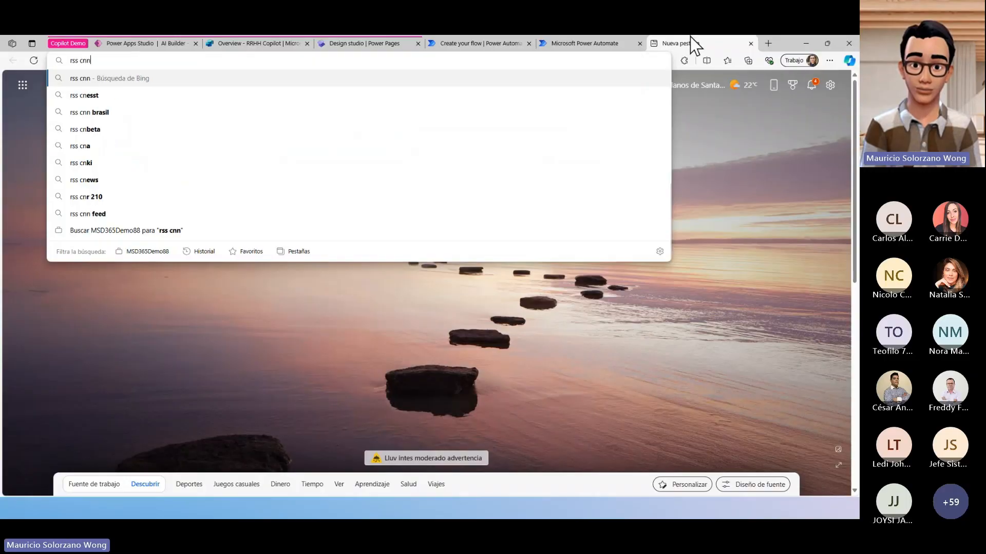
{"action": "key", "text": "Return"}
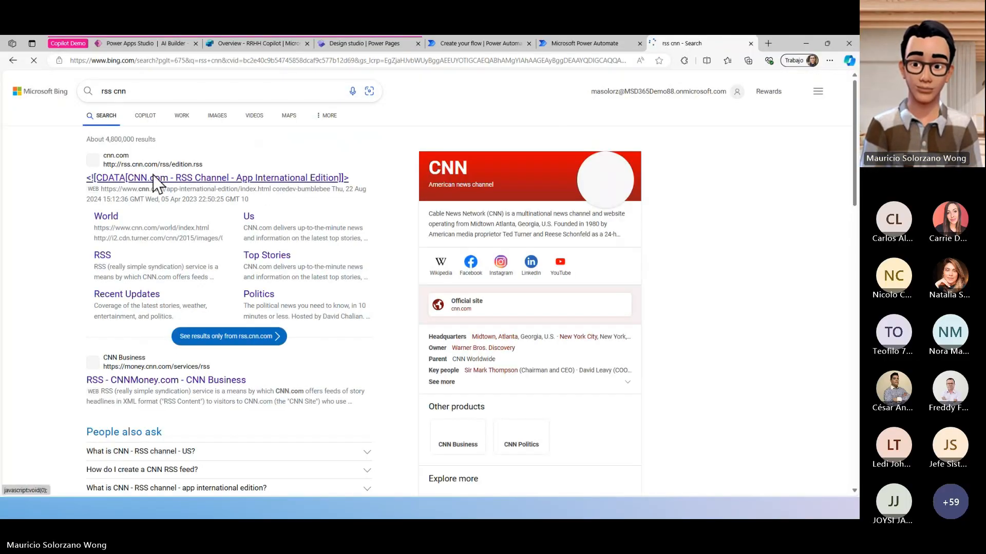
{"action": "left_click_drag", "start_coordinate": [205, 165], "coordinate": [102, 164]}
{"action": "key", "text": "ctrl+c"}
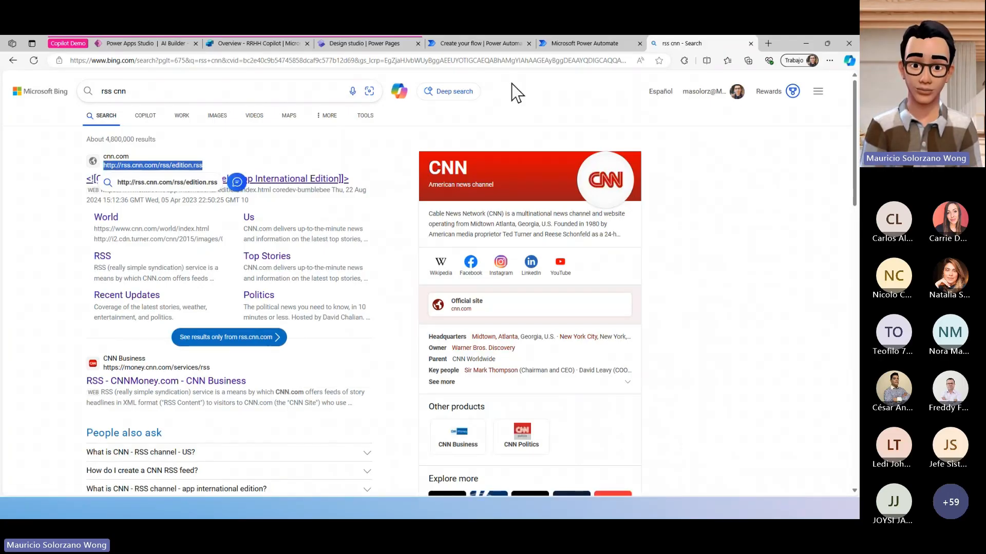
{"action": "left_click", "coordinate": [572, 43]}
{"action": "key", "text": "ctrl+v"}
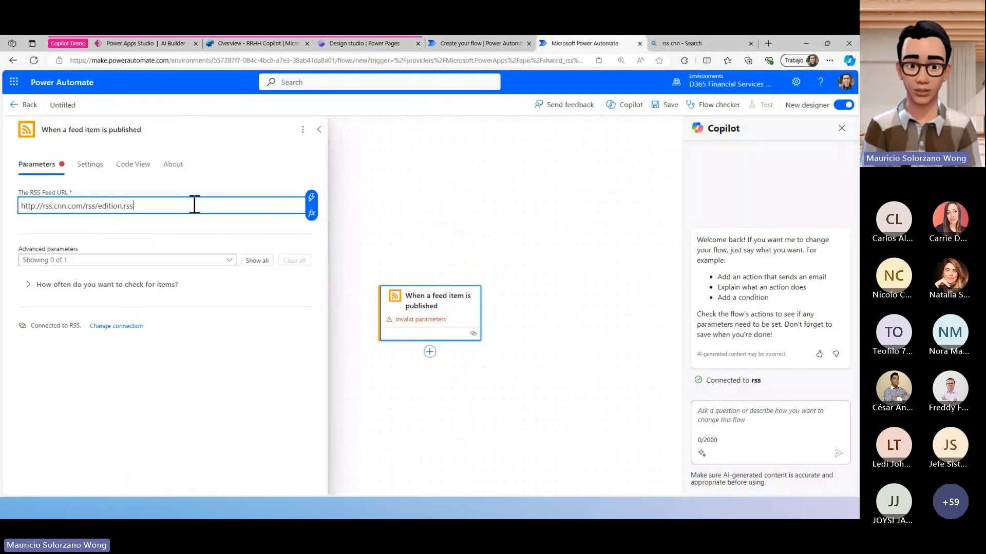
- Show the trigger's advanced parameters and set the property that determines which items are new to PublishDate
{"action": "left_click", "coordinate": [259, 261]}
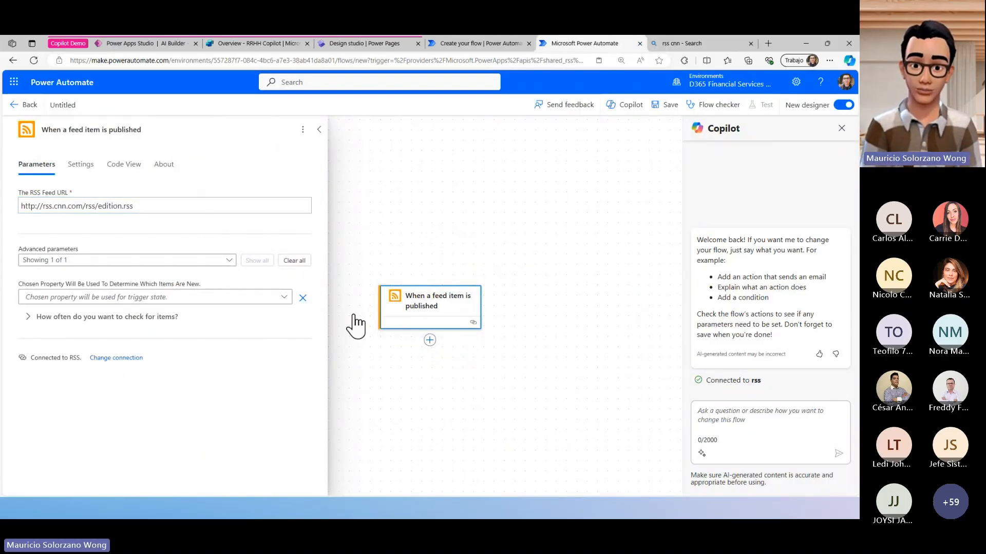
{"action": "left_click", "coordinate": [239, 298]}
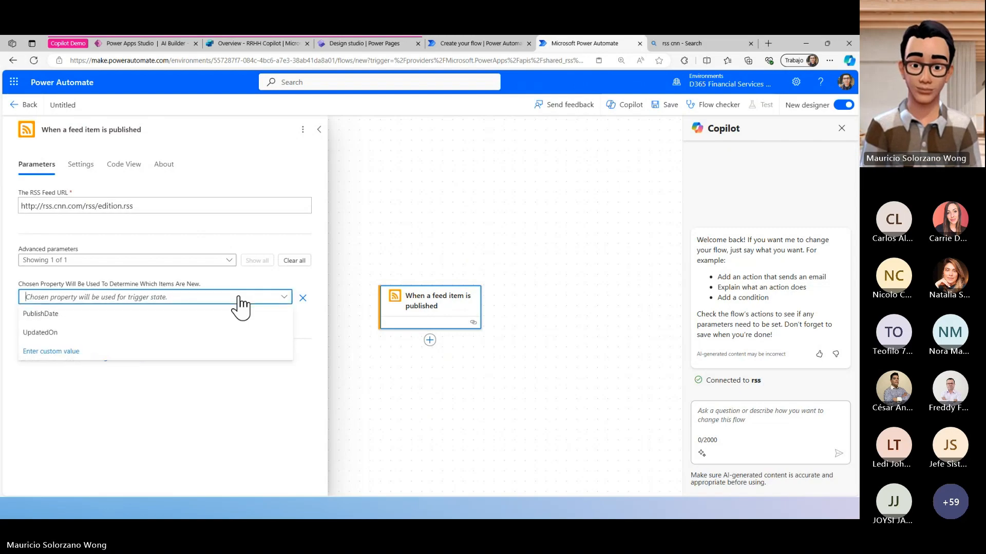
{"action": "left_click", "coordinate": [233, 314]}
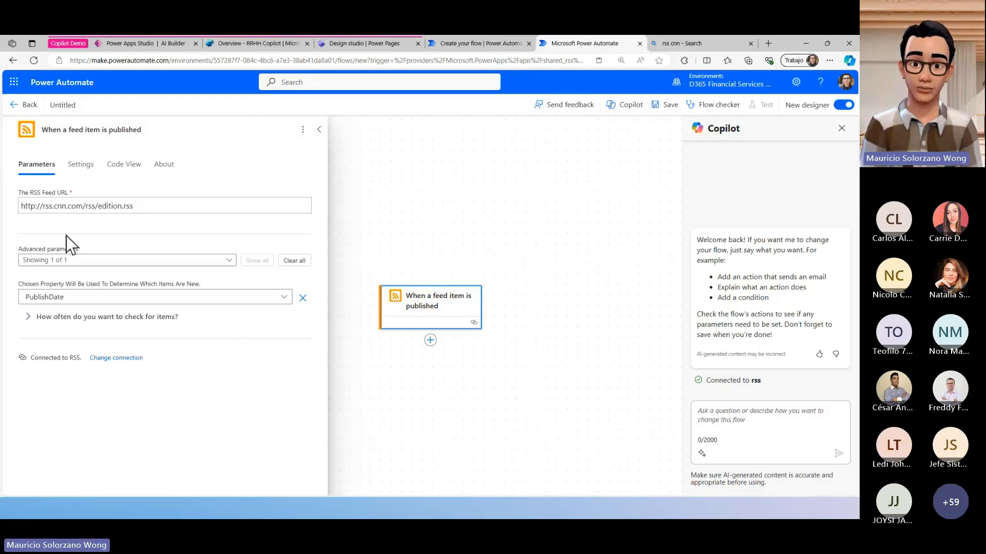
- Search for Power BI actions and add the Refresh a dataset action after the RSS trigger
{"action": "left_click", "coordinate": [430, 340]}
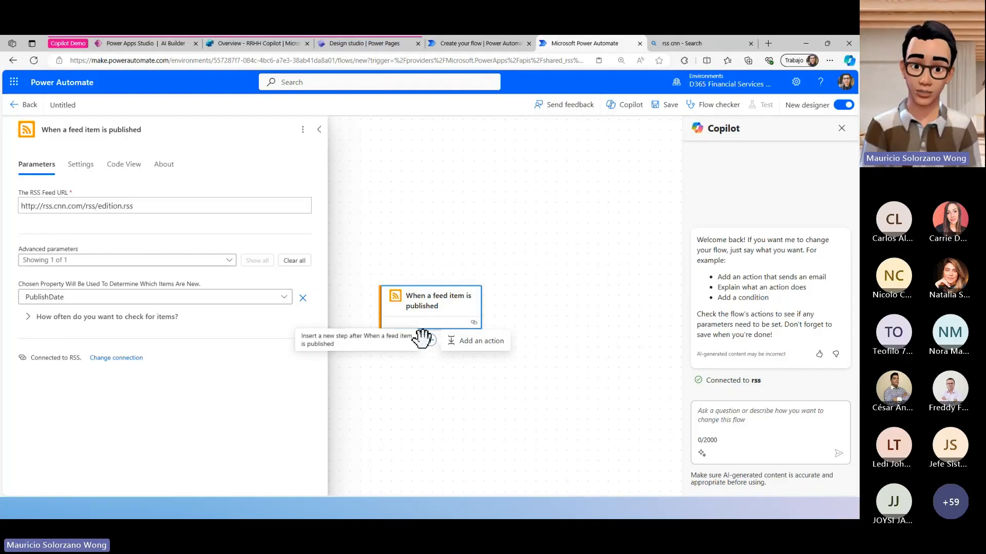
{"action": "left_click", "coordinate": [452, 341]}
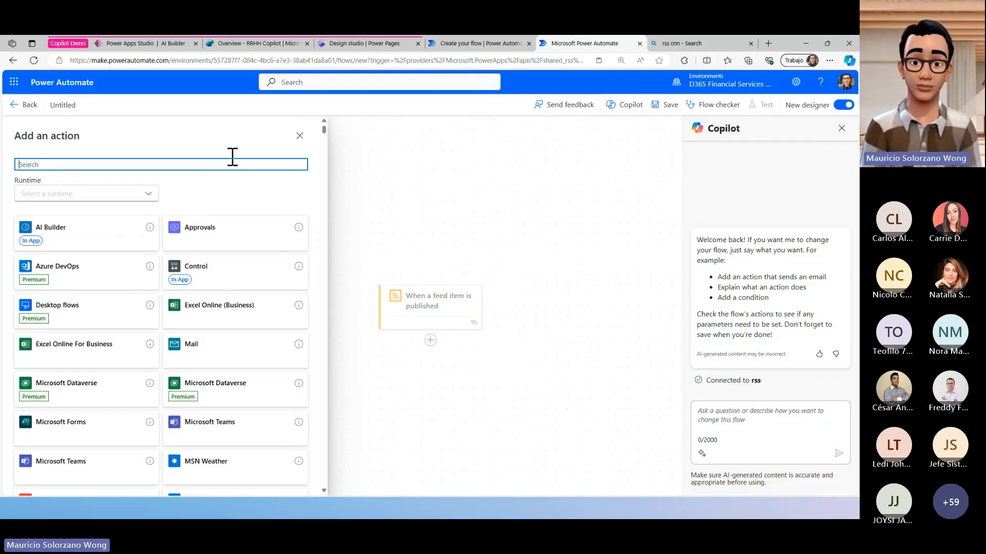
{"action": "type", "text": "power"}
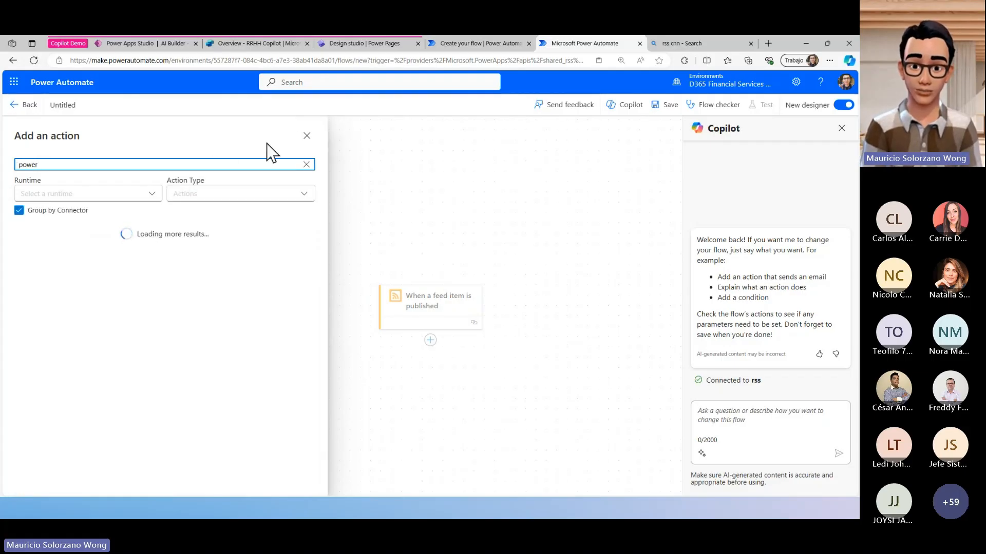
{"action": "type", "text": "bi"}
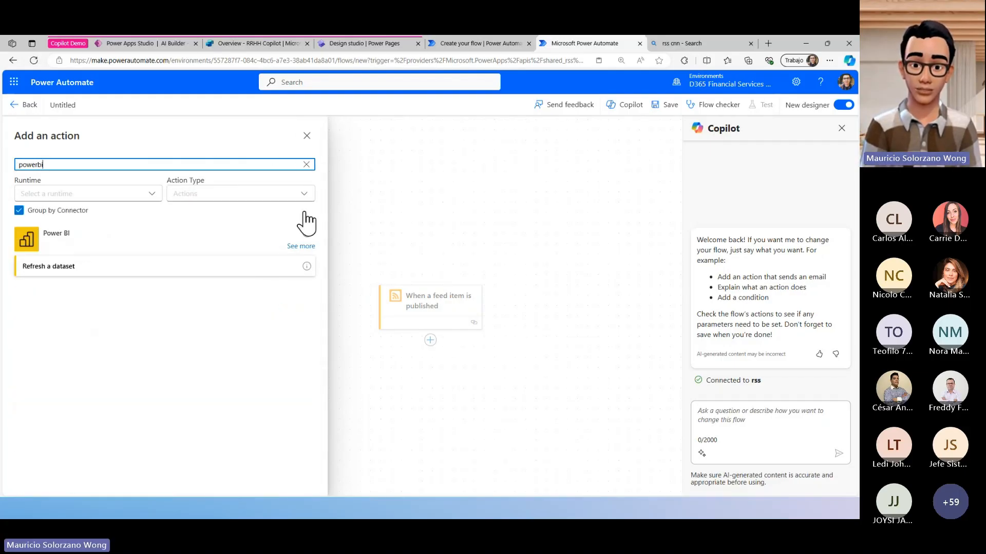
{"action": "left_click", "coordinate": [250, 271]}
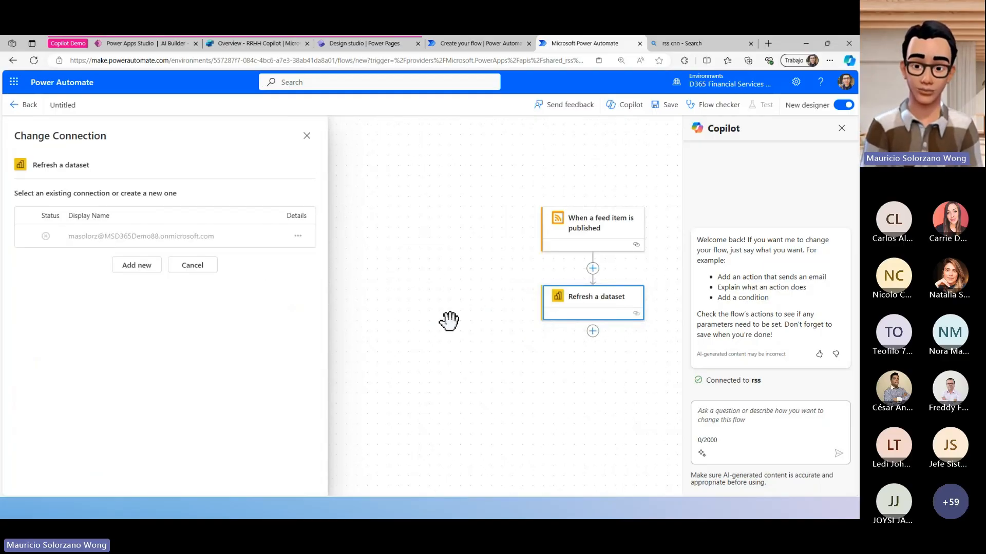
- Insert the Microsoft Teams action "Post message in a chat or channel" between the RSS trigger and the Refresh a dataset action
{"action": "left_click_drag", "start_coordinate": [539, 303], "coordinate": [421, 324]}
{"action": "left_click", "coordinate": [497, 283]}
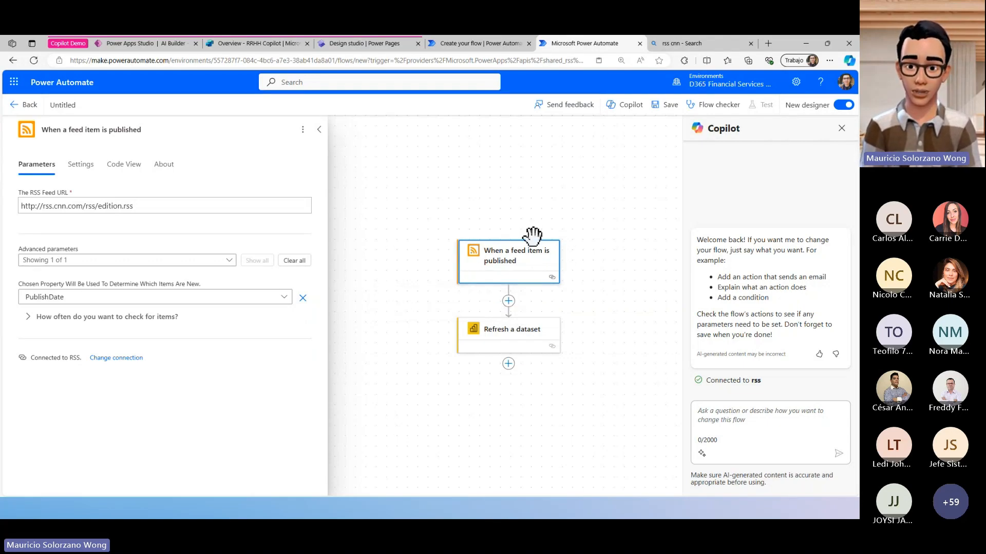
{"action": "left_click", "coordinate": [509, 301]}
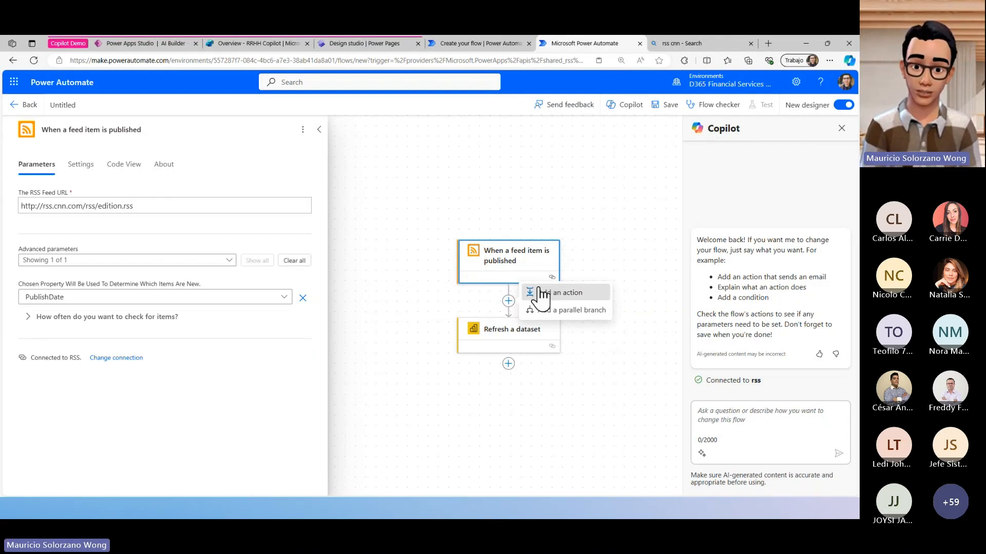
{"action": "left_click", "coordinate": [539, 291]}
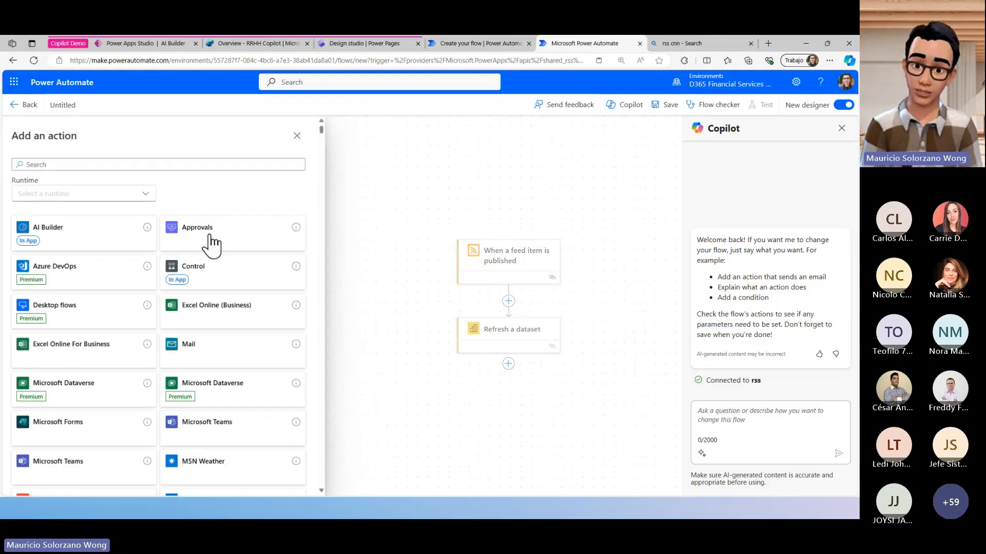
{"action": "left_click", "coordinate": [176, 163]}
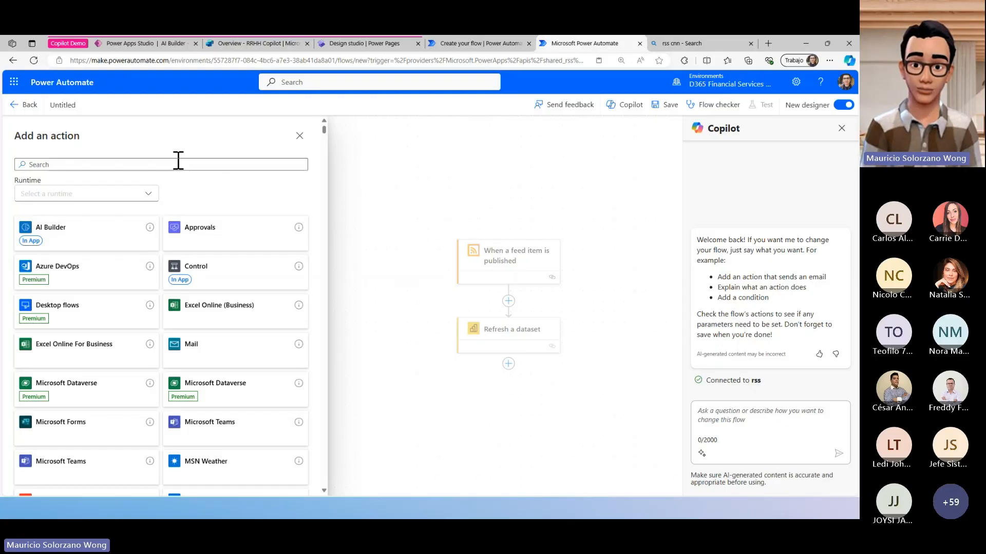
{"action": "type", "text": "teams"}
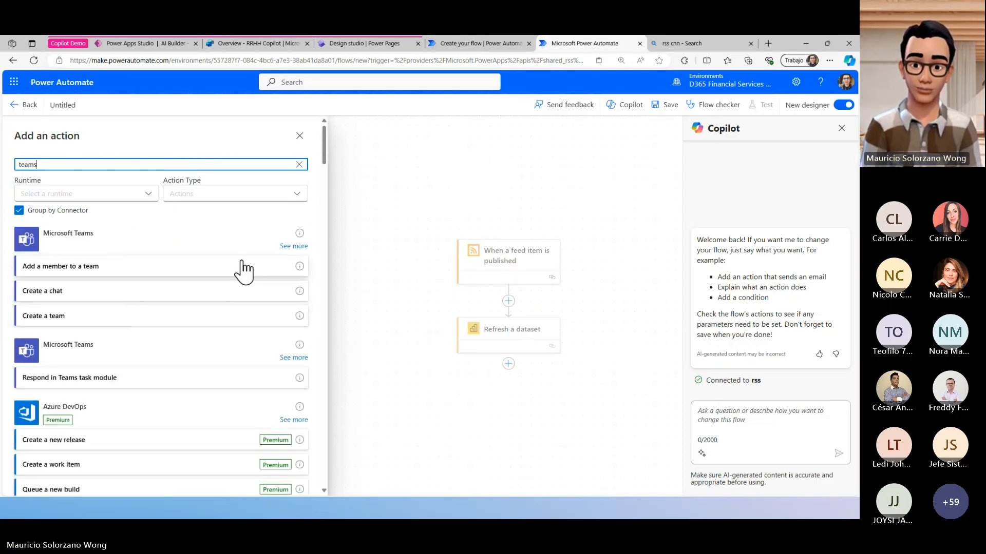
{"action": "left_click", "coordinate": [282, 258]}
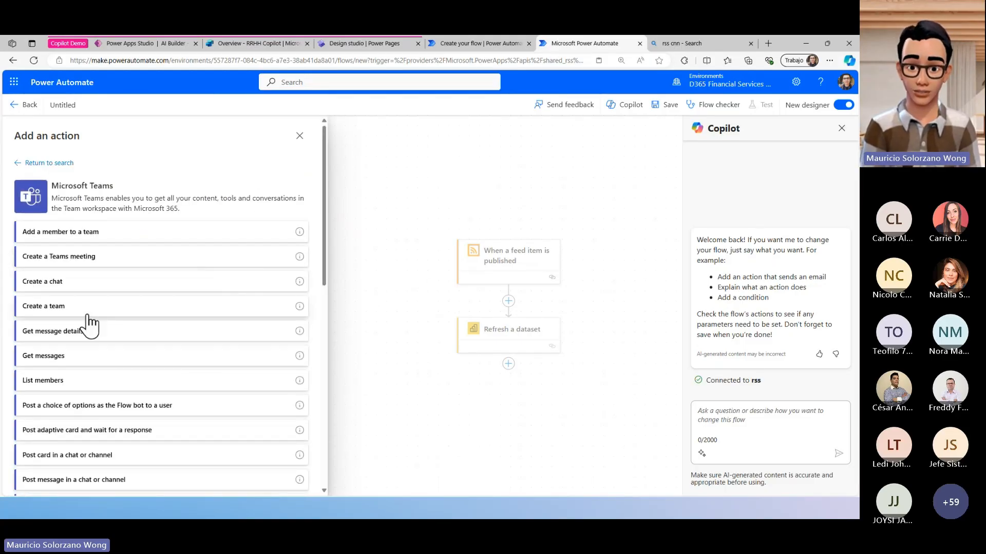
{"action": "scroll", "coordinate": [101, 394], "scroll_direction": "down", "scroll_amount": 1}
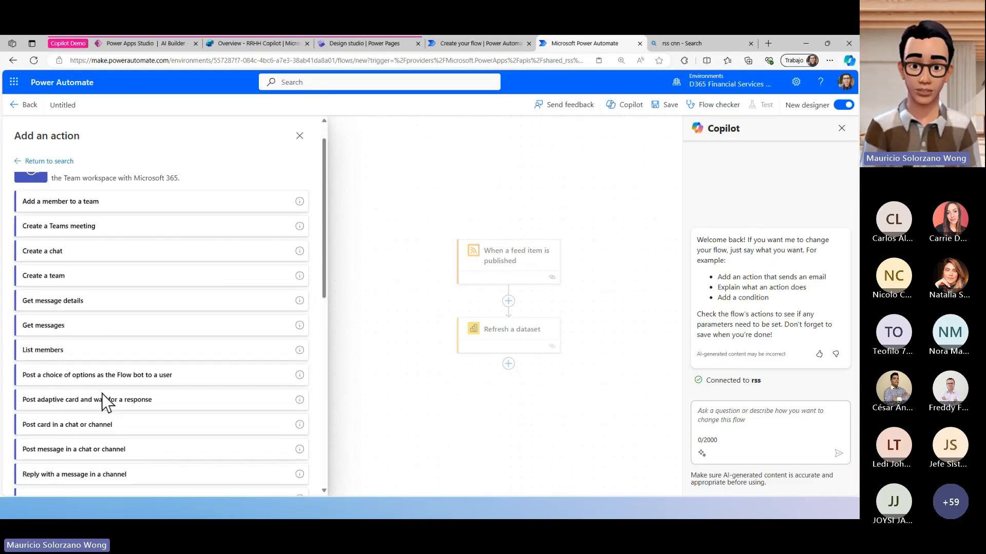
{"action": "left_click", "coordinate": [147, 440]}
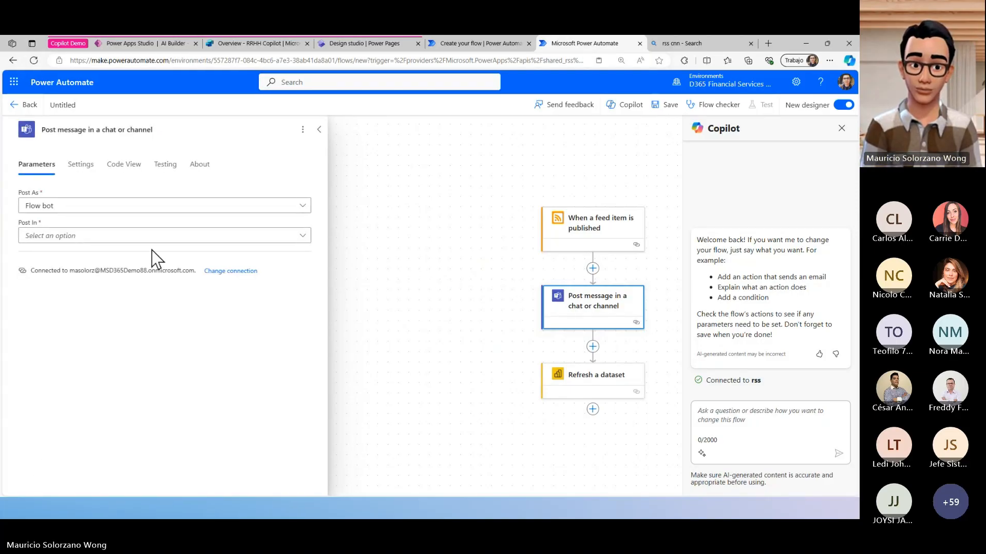
- Set the Teams action to post in a Channel and write the message line "Alerta nueva noticia sobre tendencia en CNN:"
{"action": "left_click", "coordinate": [183, 240]}
{"action": "left_click", "coordinate": [189, 253]}
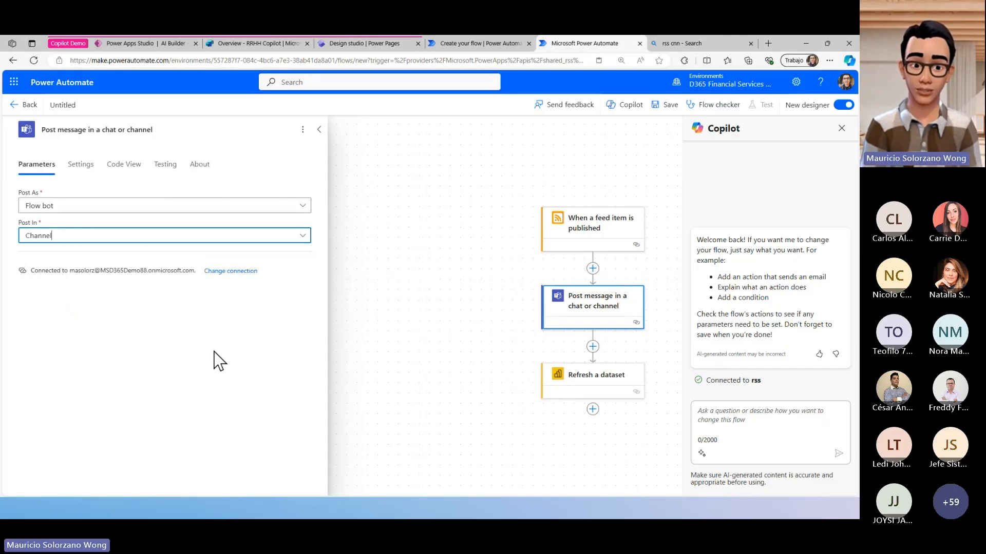
{"action": "left_click", "coordinate": [118, 358]}
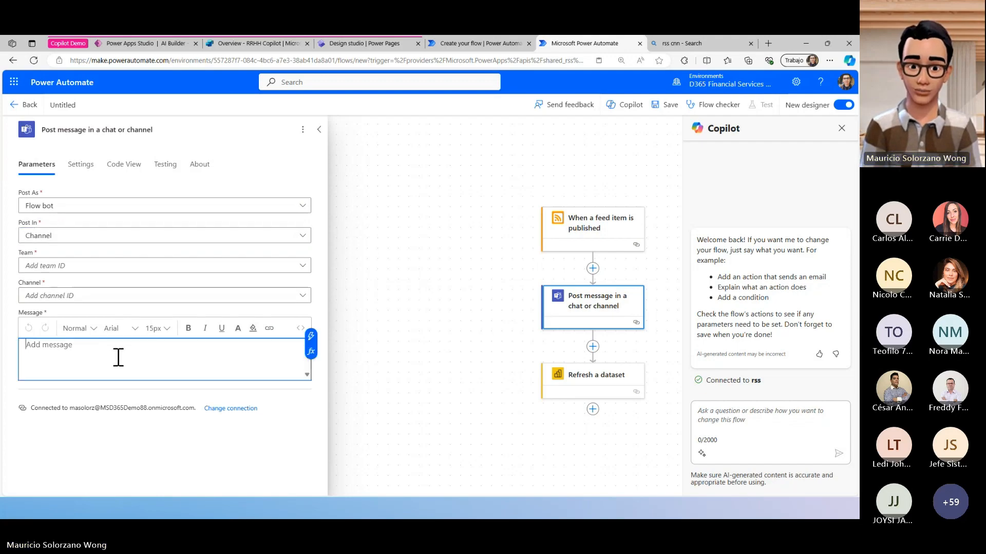
{"action": "type", "text": "L"}
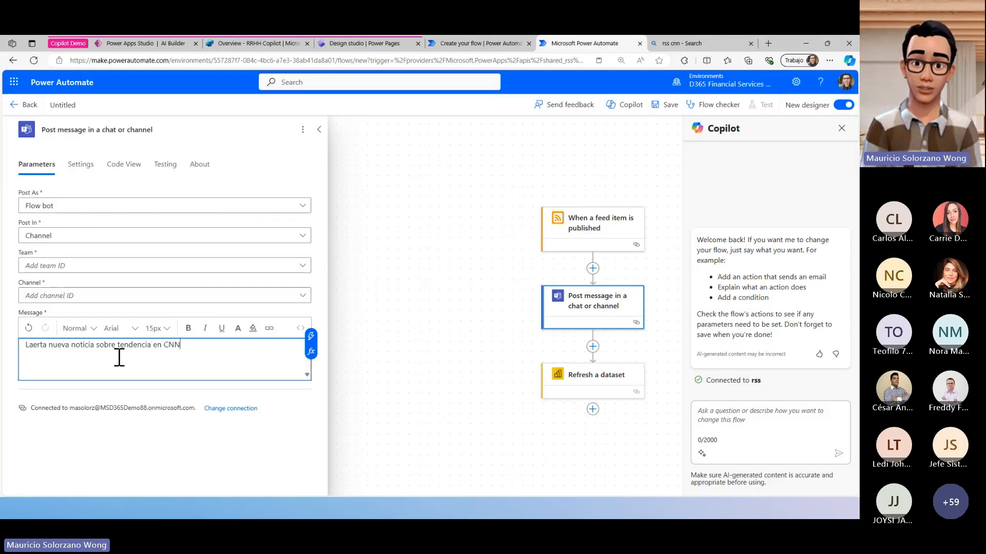
{"action": "key", "text": "Return"}
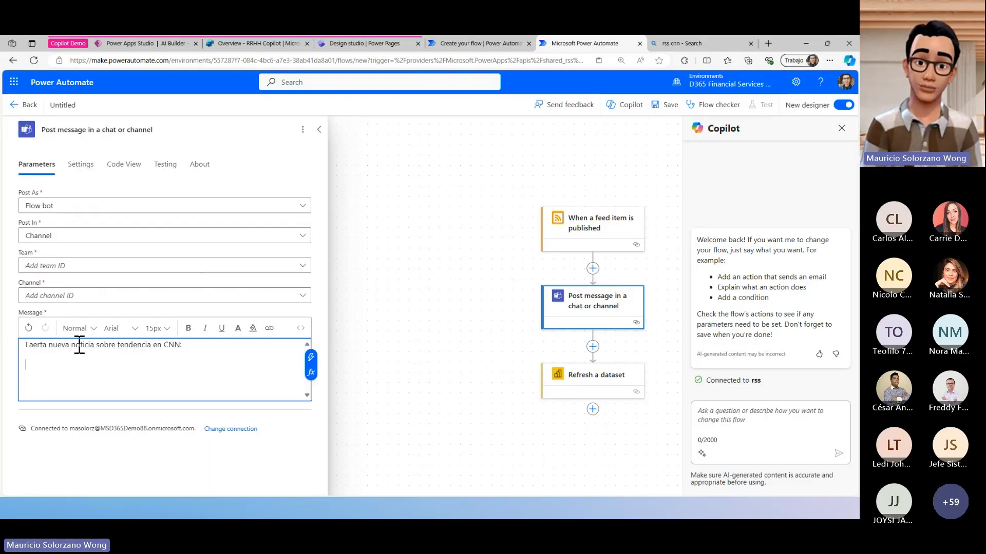
{"action": "key", "text": "BackSpace"}
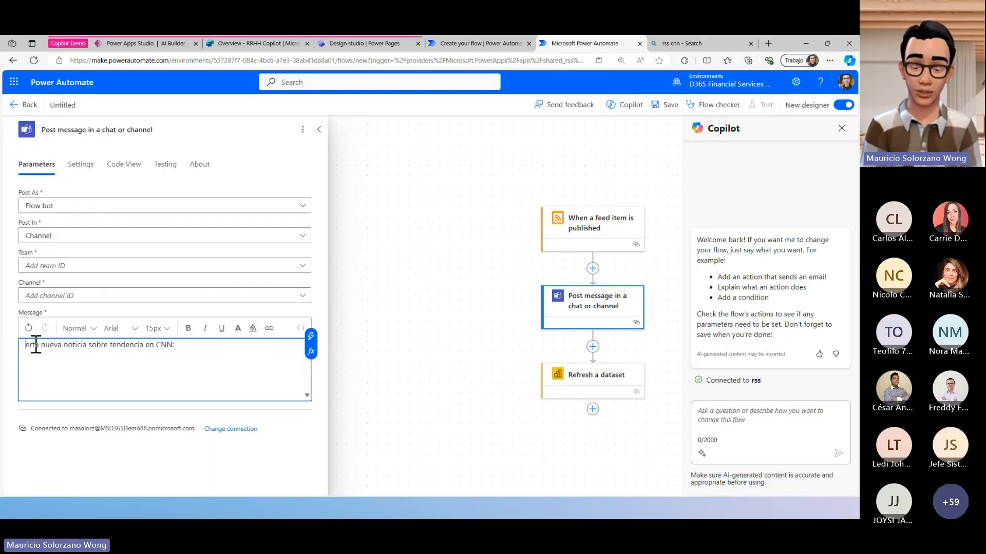
{"action": "key", "text": "Return"}
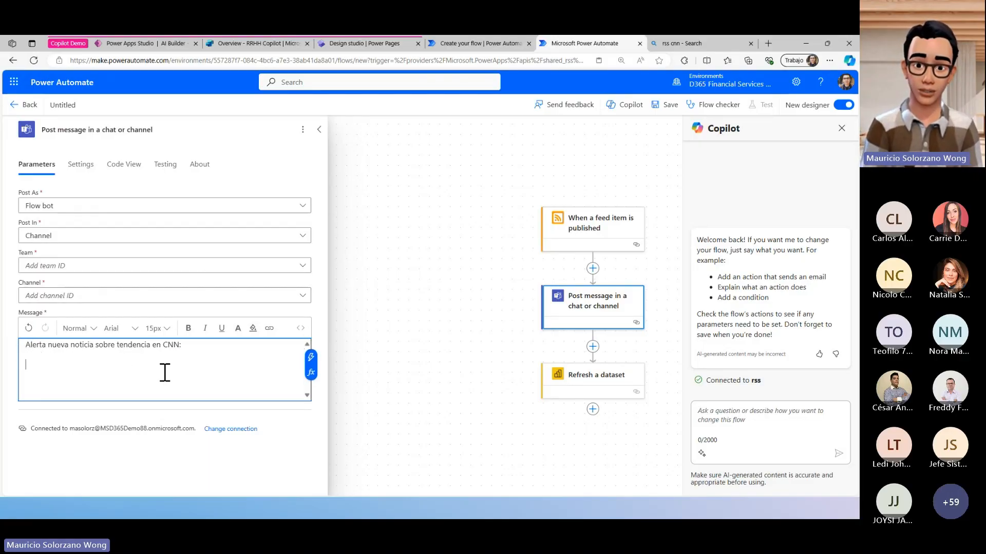
- Insert the trigger's Feed title, Feed summary and Feed published on values below the message's introductory line
{"action": "left_click", "coordinate": [320, 348]}
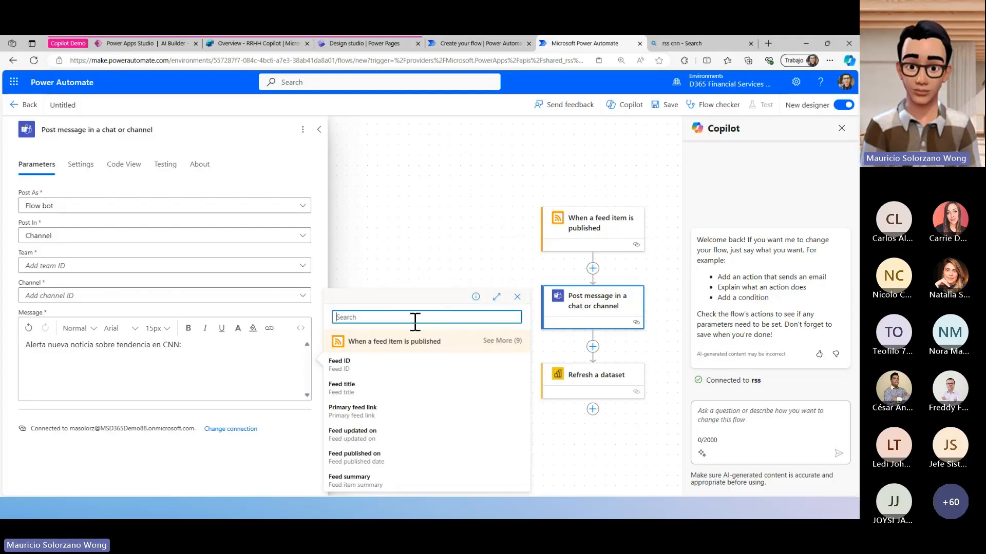
{"action": "left_click", "coordinate": [421, 398]}
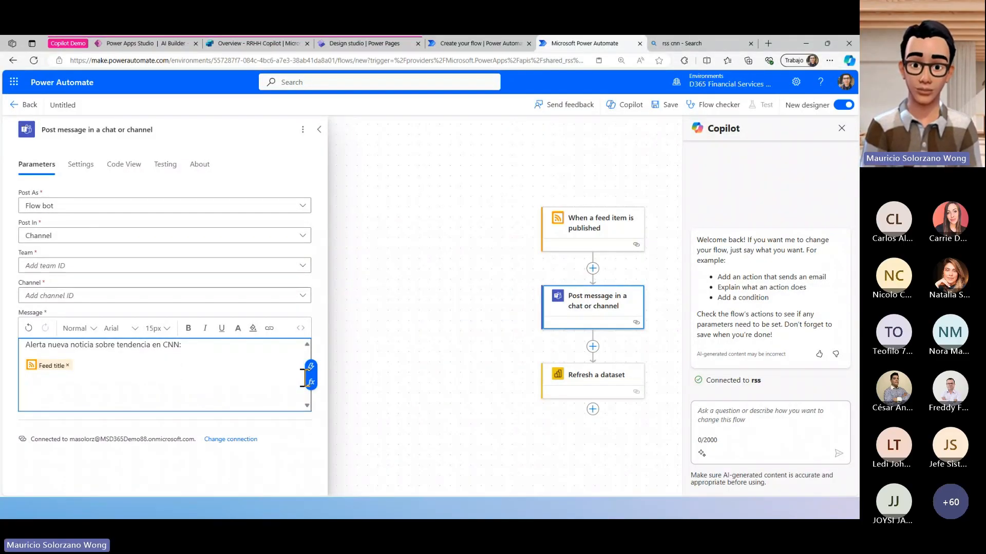
{"action": "left_click", "coordinate": [314, 366]}
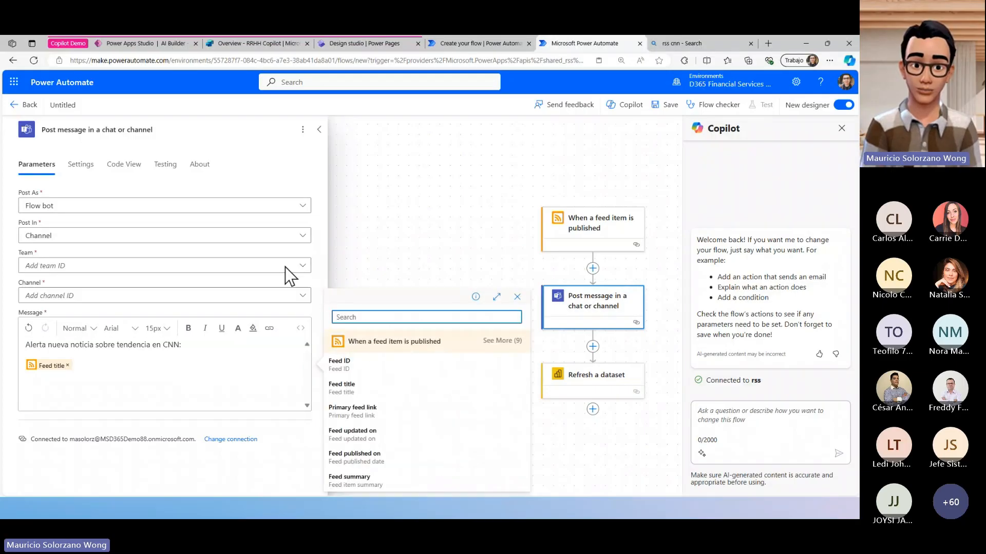
{"action": "left_click", "coordinate": [470, 481]}
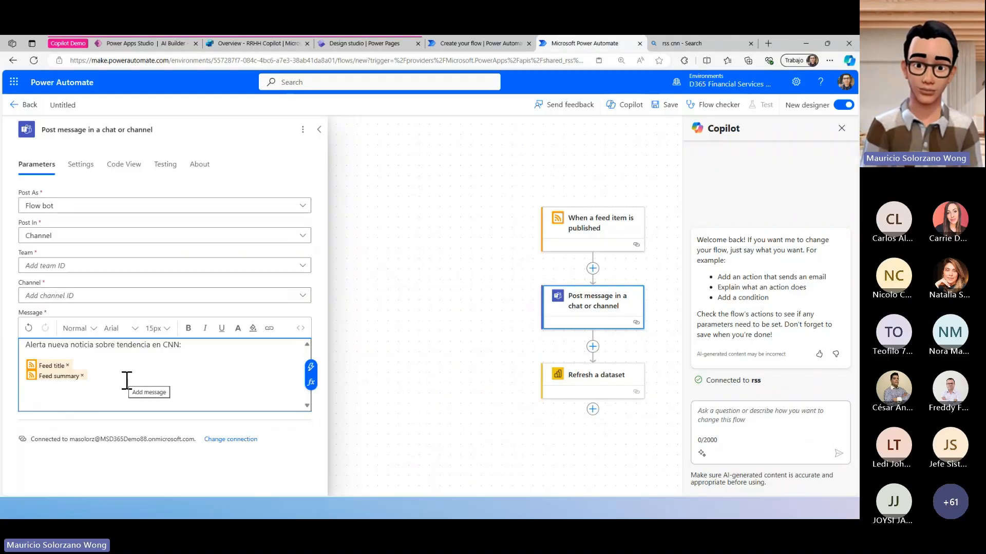
{"action": "left_click", "coordinate": [311, 368]}
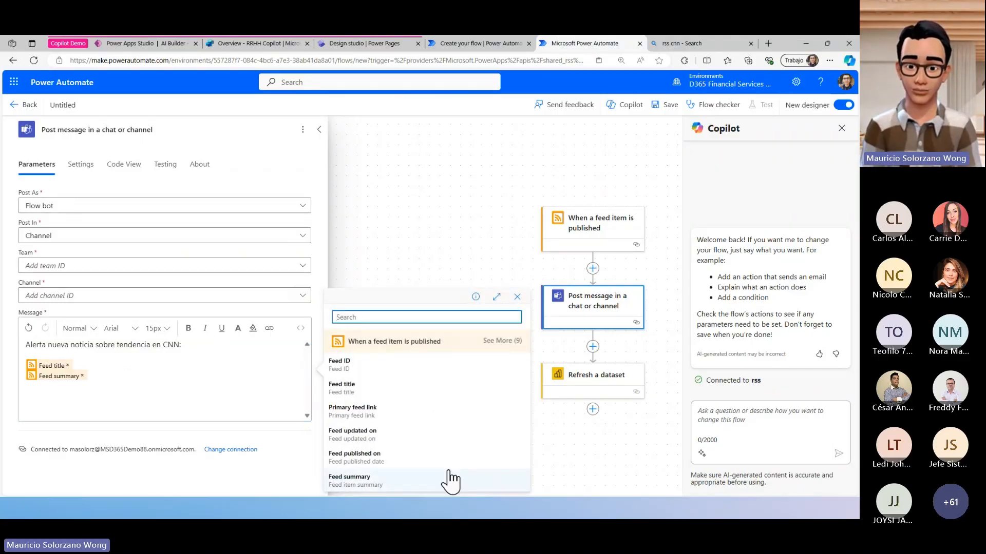
{"action": "left_click", "coordinate": [445, 457]}
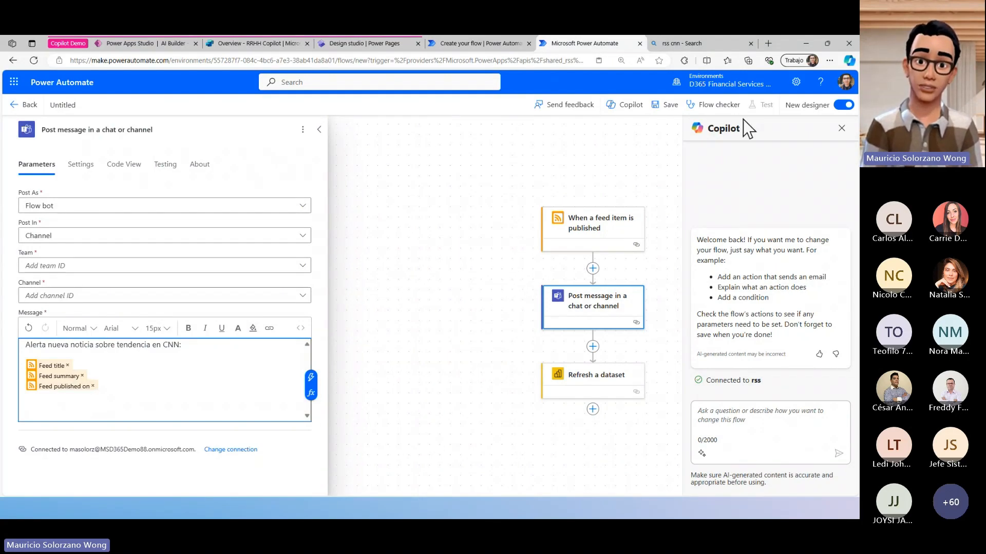
- Try to save the flow, and set the Teams action's missing team to Pedidos and its channel to General
{"action": "left_click", "coordinate": [670, 113]}
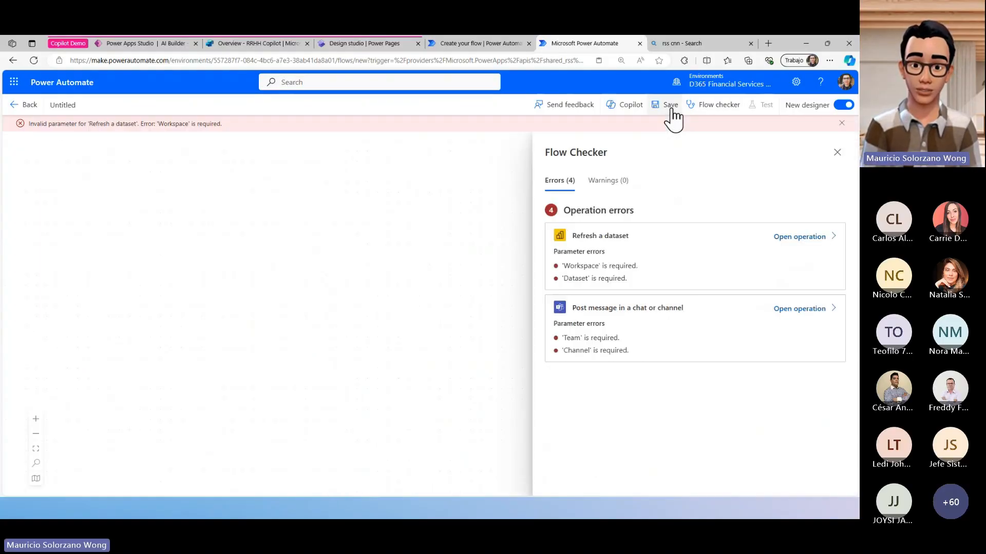
{"action": "left_click", "coordinate": [685, 287]}
{"action": "left_click", "coordinate": [598, 225]}
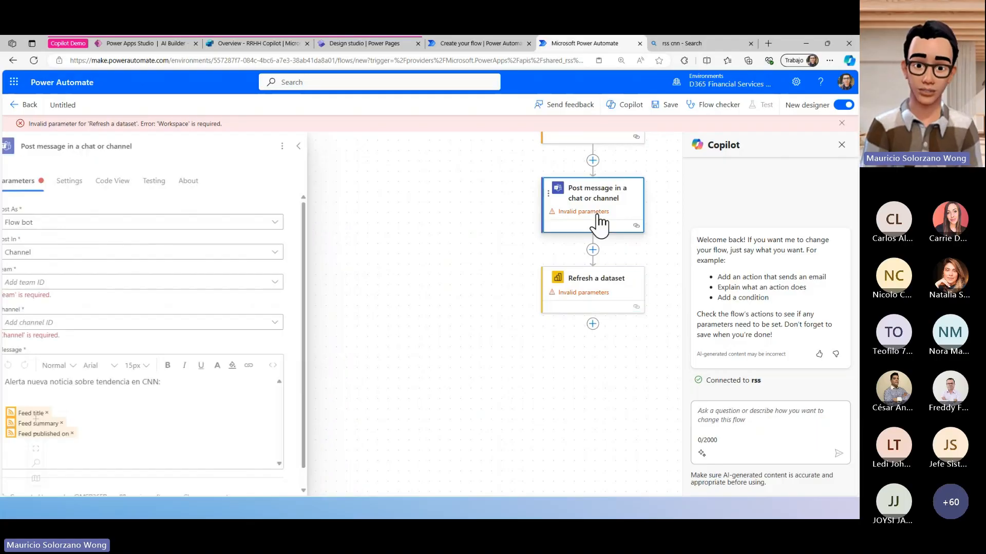
{"action": "left_click", "coordinate": [220, 282]}
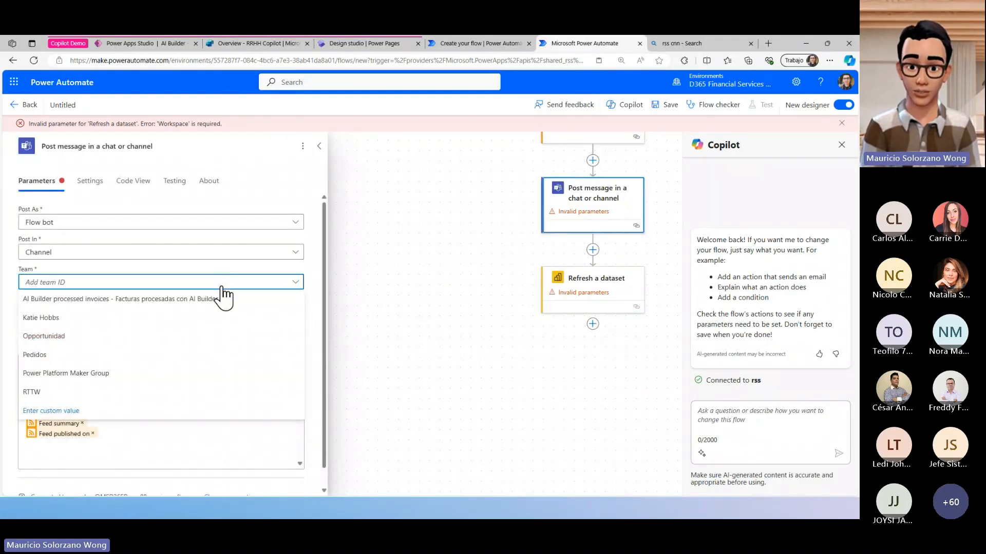
{"action": "left_click", "coordinate": [168, 354]}
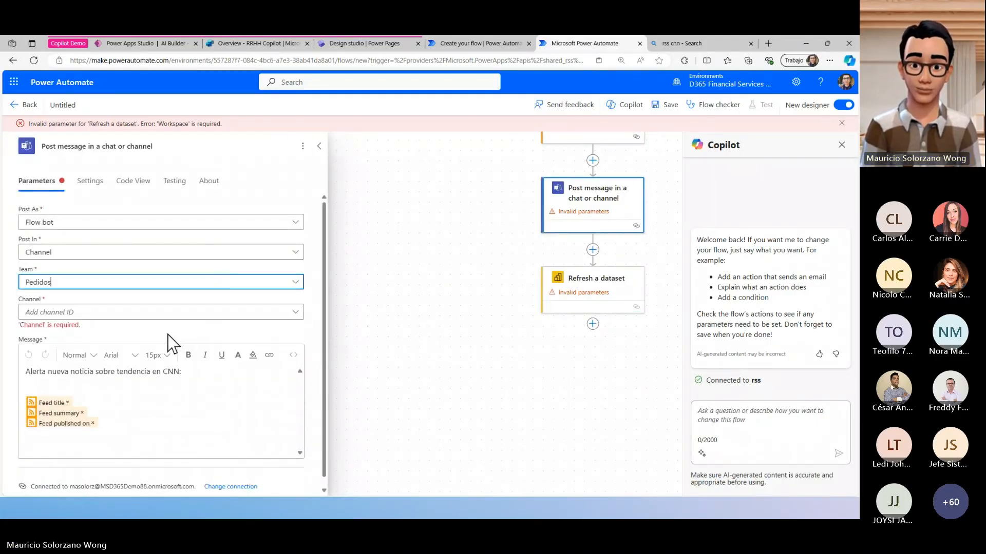
{"action": "left_click", "coordinate": [188, 314]}
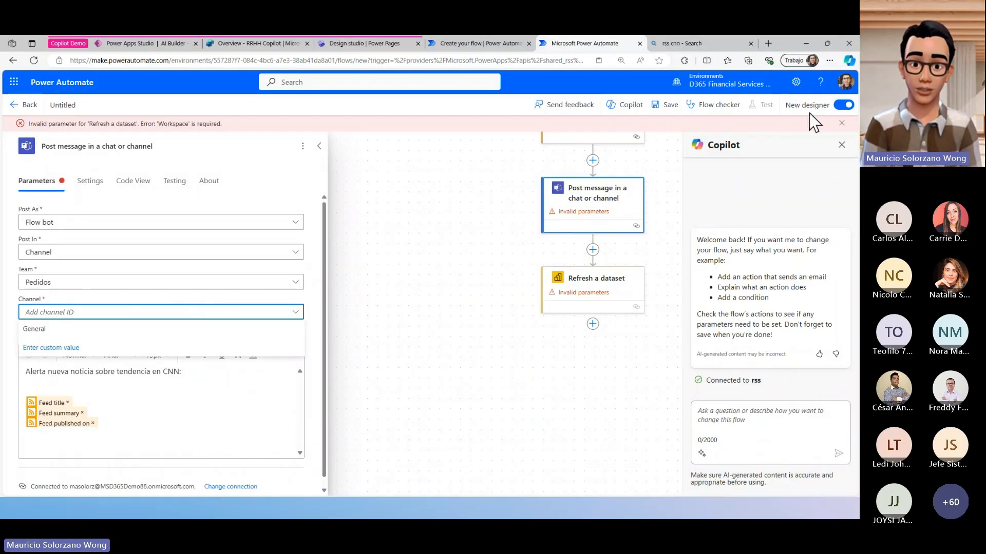
{"action": "left_click", "coordinate": [177, 331]}
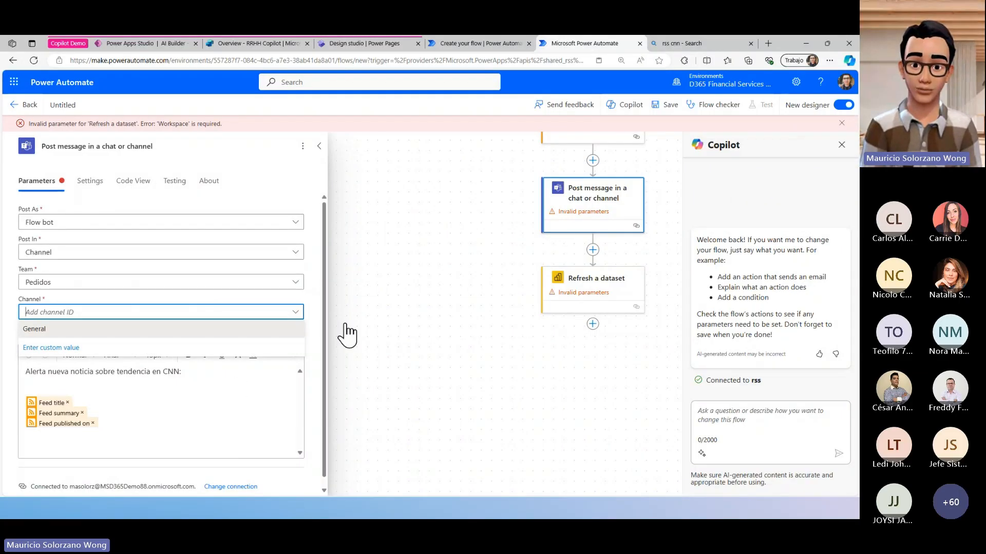
- View the connection choices of the Refresh a dataset action, and leave the flow designer for the slide presentation
{"action": "left_click", "coordinate": [598, 280]}
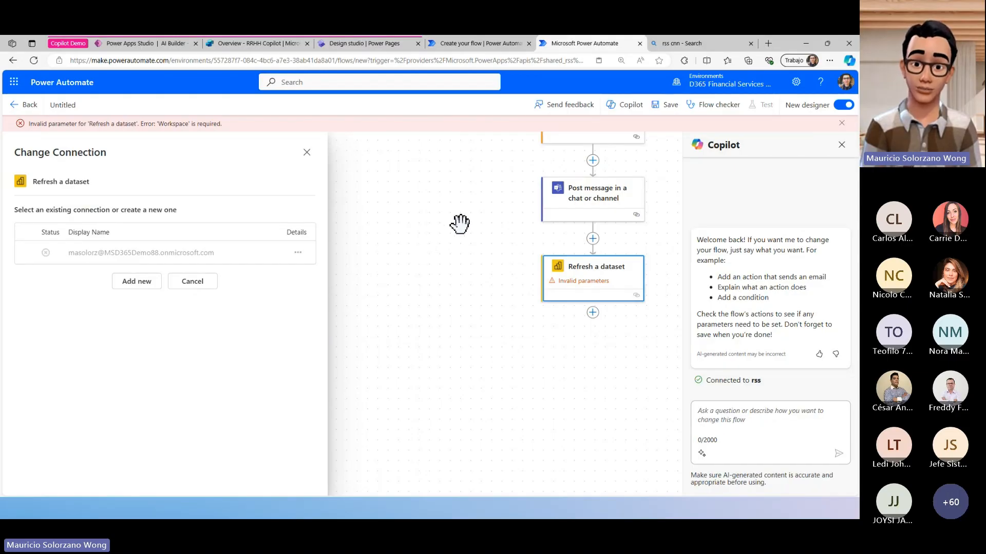
{"action": "scroll", "coordinate": [490, 227], "scroll_direction": "up", "scroll_amount": 4}
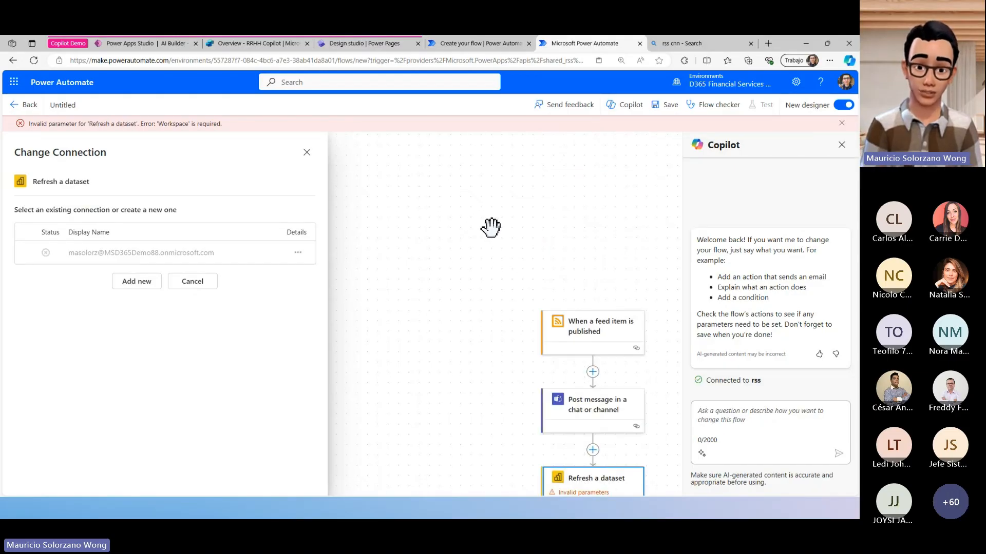
{"action": "left_click", "coordinate": [32, 107]}
{"action": "left_click", "coordinate": [454, 136]}
{"action": "key", "text": "alt+Tab"}
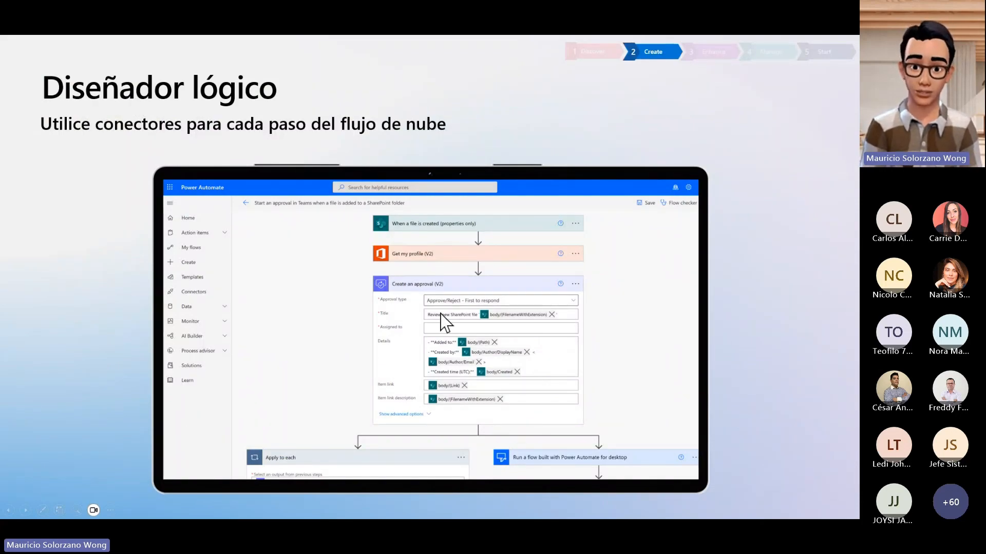
{"action": "left_click", "coordinate": [467, 325]}
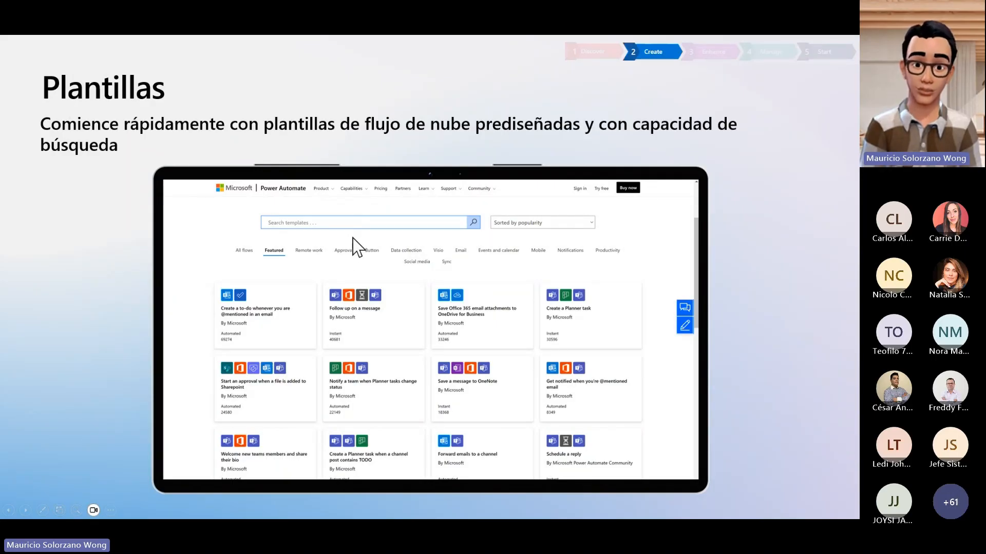
- Switch to Power Automate and browse the template gallery's Approval, Remote work, Visio and Email categories and its full category list
{"action": "key", "text": "alt+Tab"}
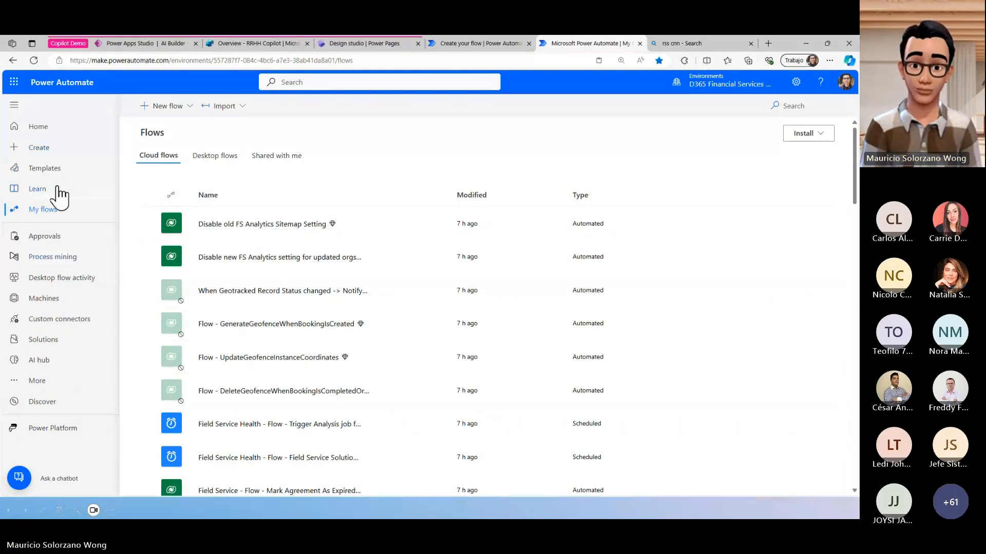
{"action": "left_click", "coordinate": [57, 170]}
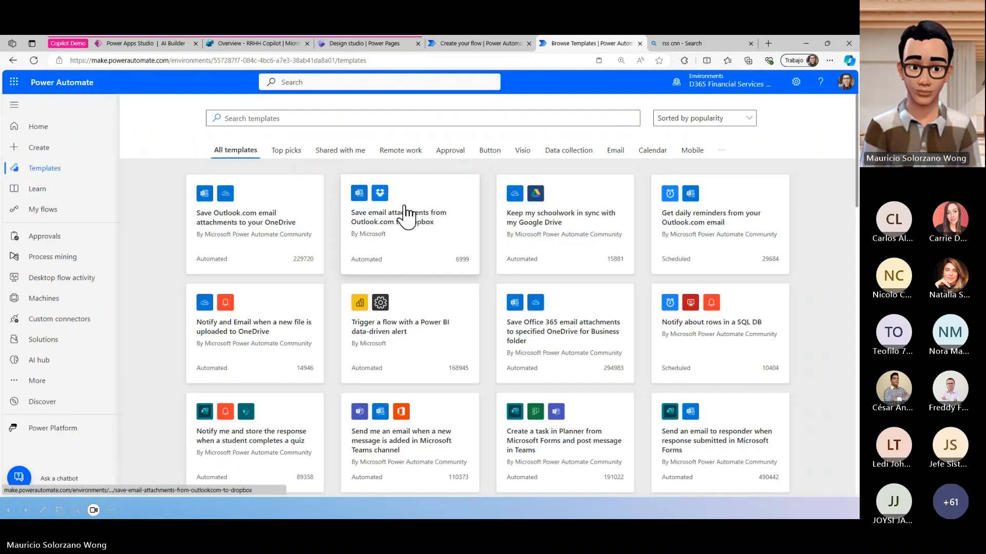
{"action": "left_click", "coordinate": [452, 154]}
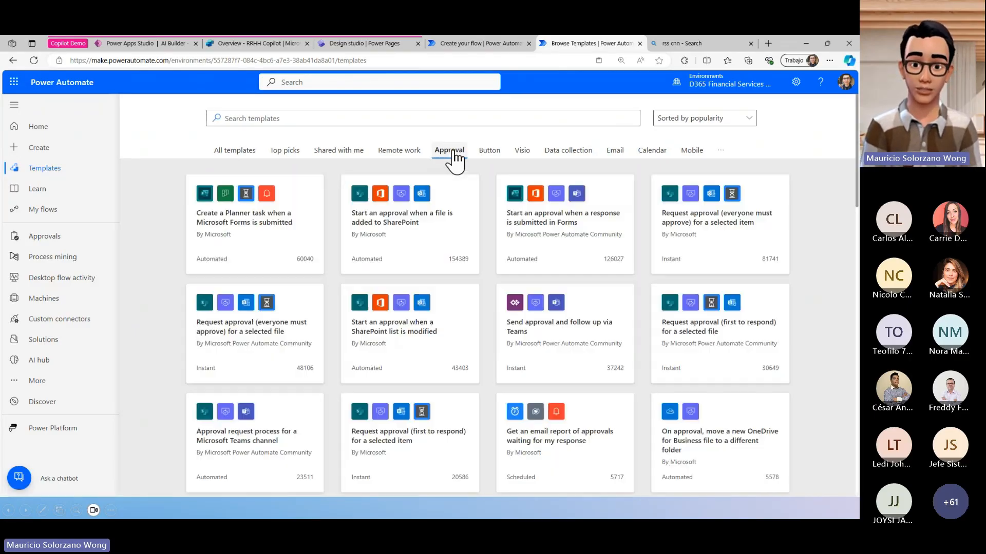
{"action": "left_click", "coordinate": [388, 152]}
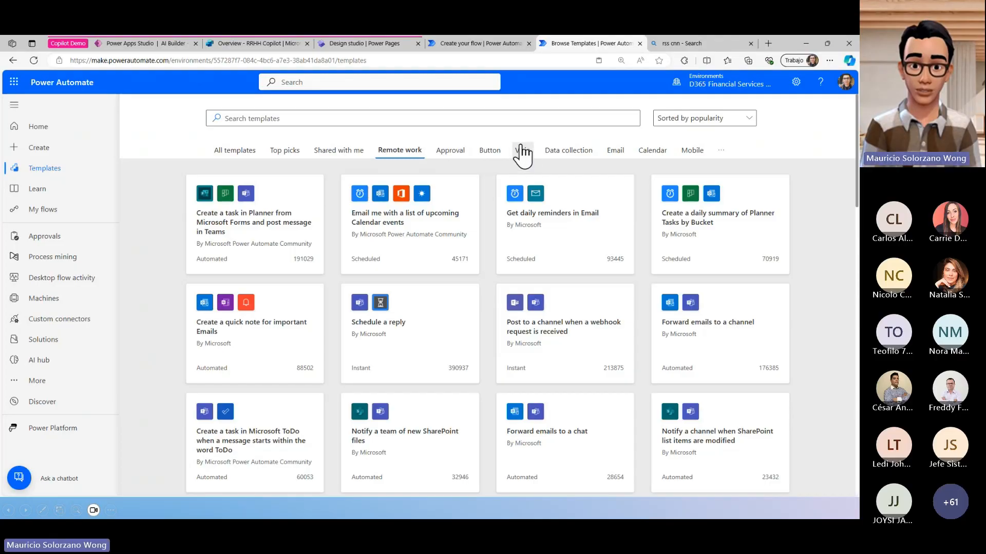
{"action": "left_click", "coordinate": [523, 152]}
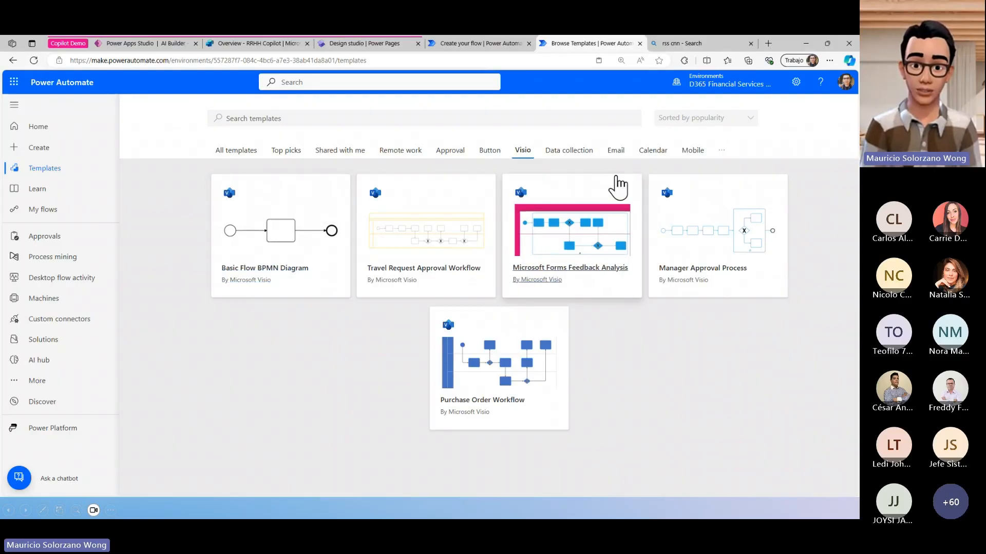
{"action": "left_click", "coordinate": [615, 152]}
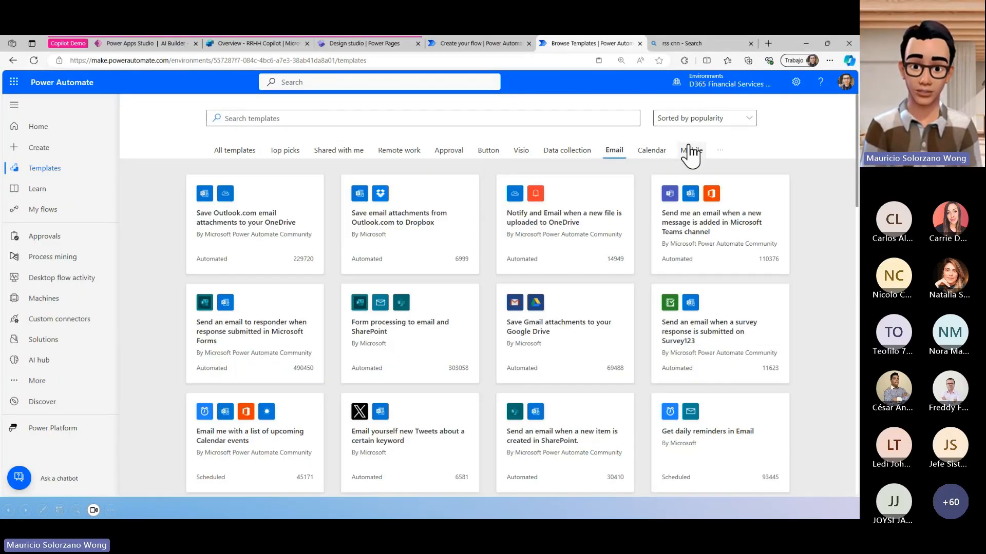
{"action": "left_click", "coordinate": [720, 150]}
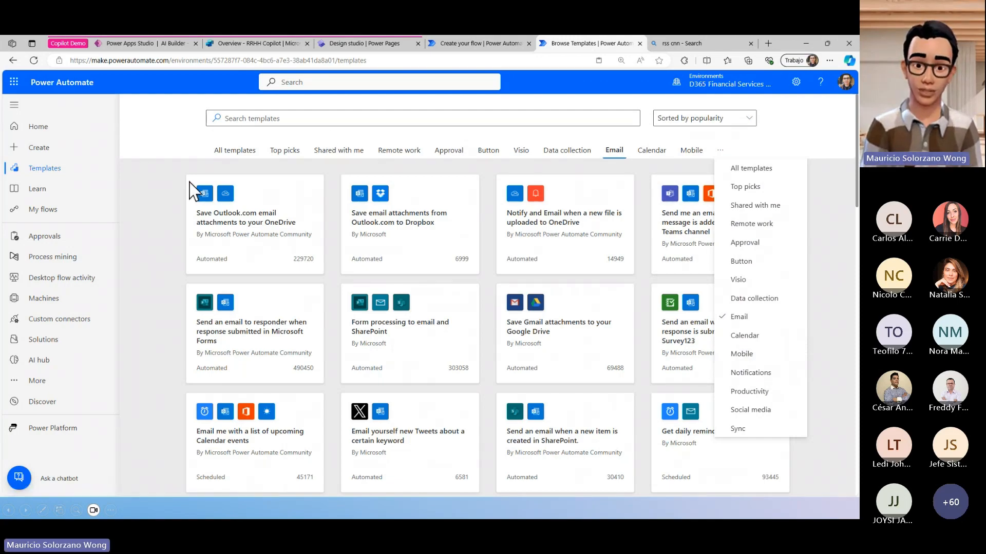
- Search all templates for "invoice" and open the Read information from invoices template
{"action": "left_click", "coordinate": [226, 151]}
{"action": "left_click", "coordinate": [287, 117]}
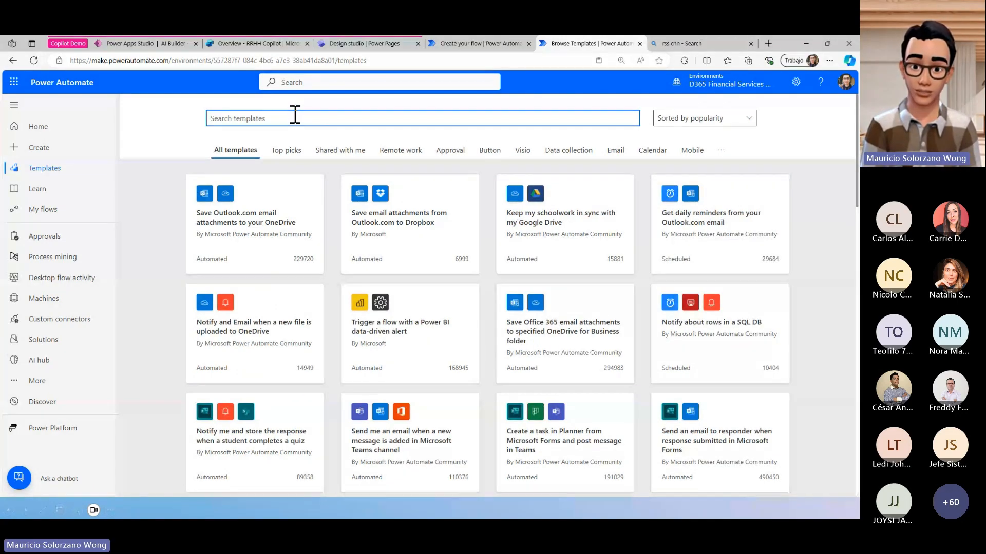
{"action": "type", "text": "i"}
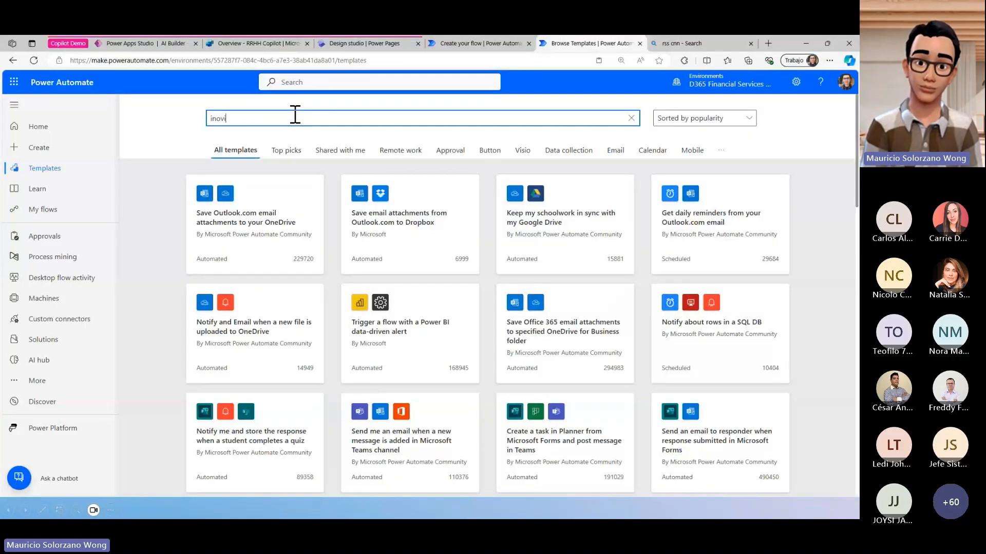
{"action": "type", "text": "nvoice"}
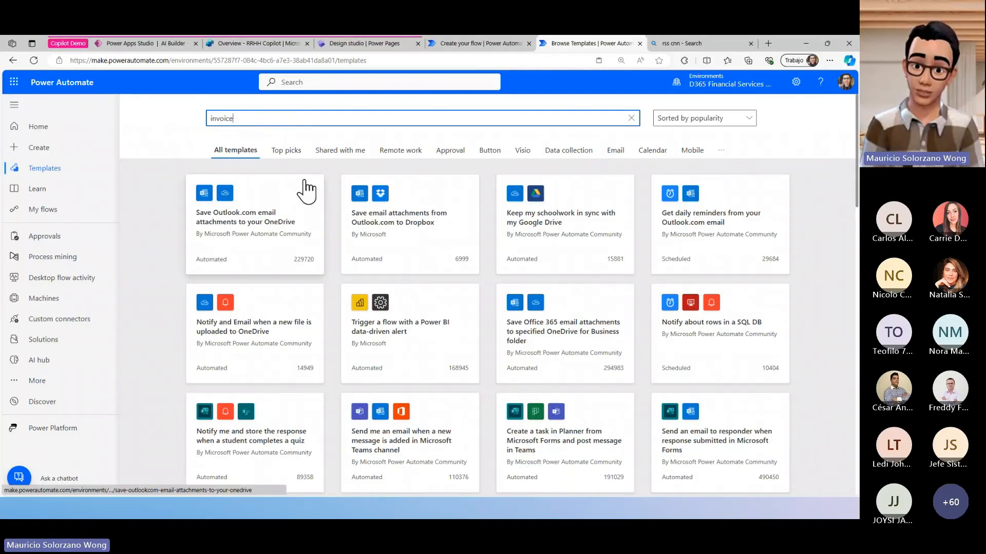
{"action": "key", "text": "Return"}
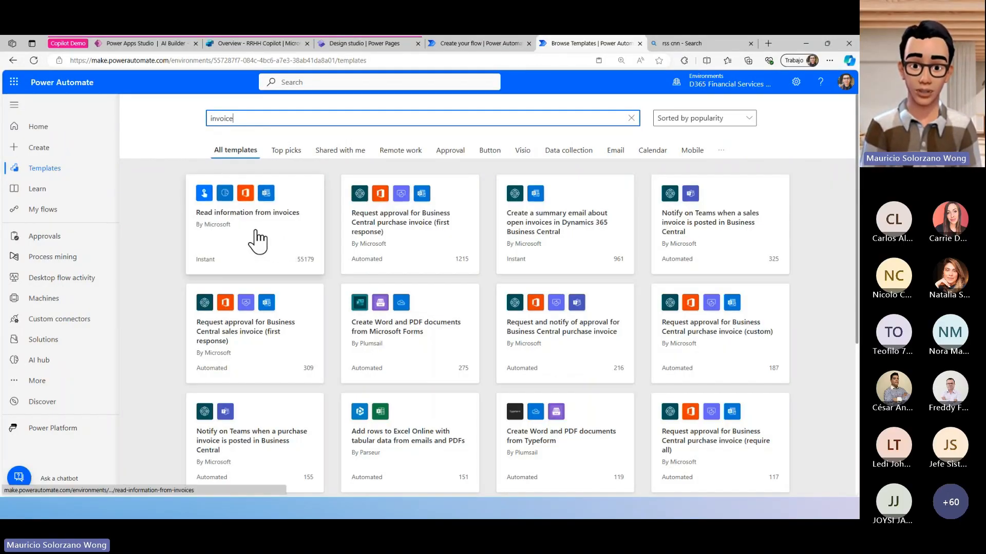
{"action": "left_click", "coordinate": [260, 233]}
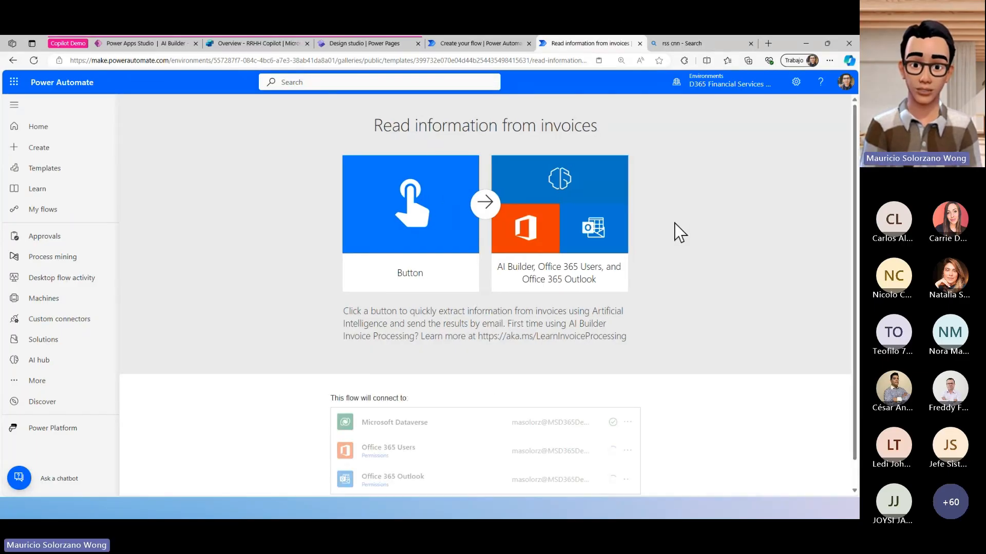
- Examine the list of connections the Read information from invoices template requires
{"action": "scroll", "coordinate": [689, 254], "scroll_direction": "down", "scroll_amount": 2}
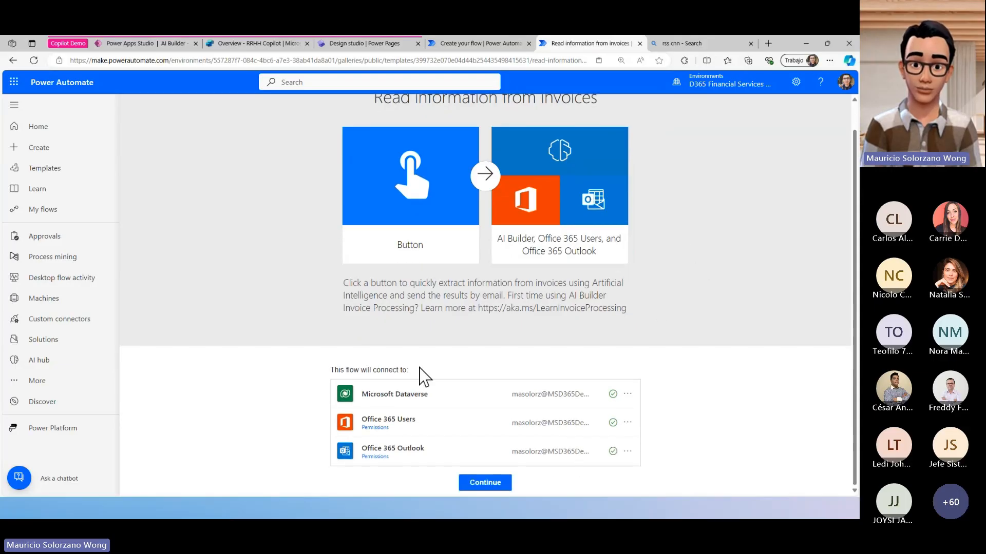
{"action": "left_click_drag", "start_coordinate": [530, 414], "coordinate": [618, 462]}
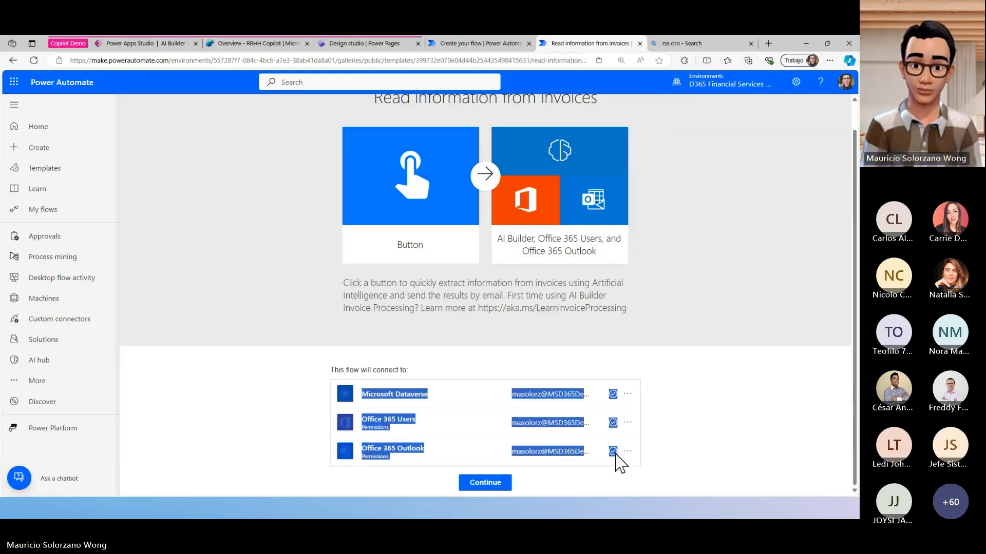
{"action": "right_click", "coordinate": [618, 462]}
{"action": "left_click", "coordinate": [682, 411]}
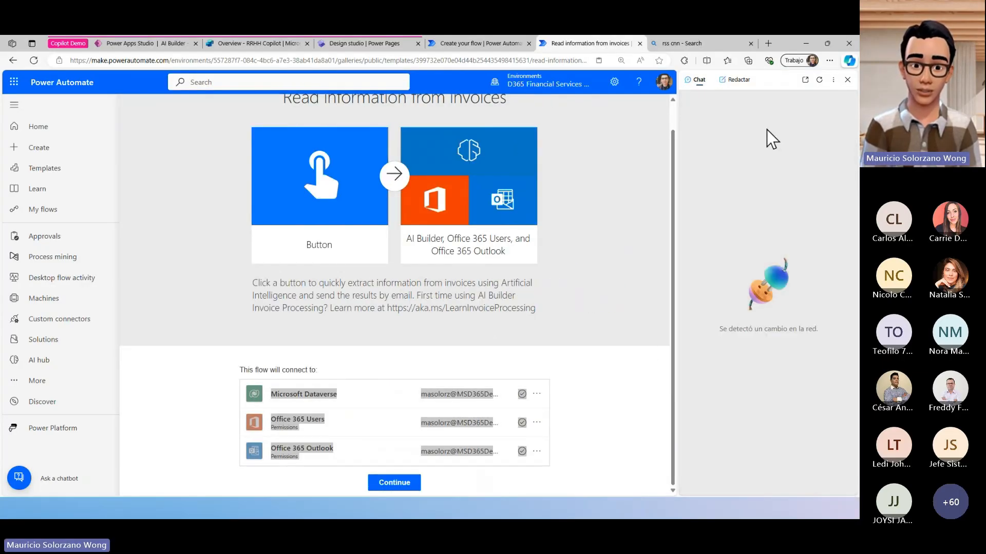
{"action": "left_click", "coordinate": [847, 80]}
{"action": "left_click_drag", "start_coordinate": [595, 331], "coordinate": [575, 360]}
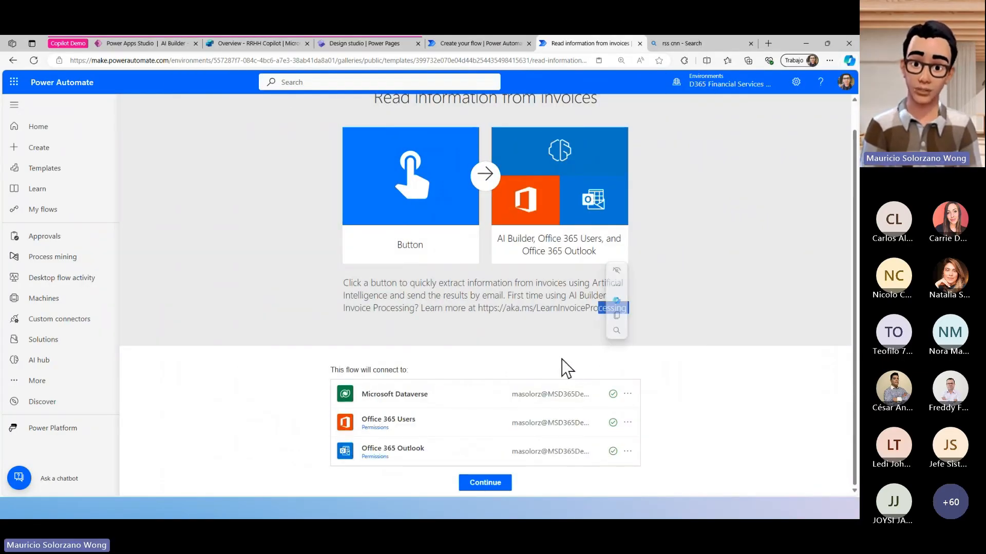
{"action": "left_click", "coordinate": [563, 367]}
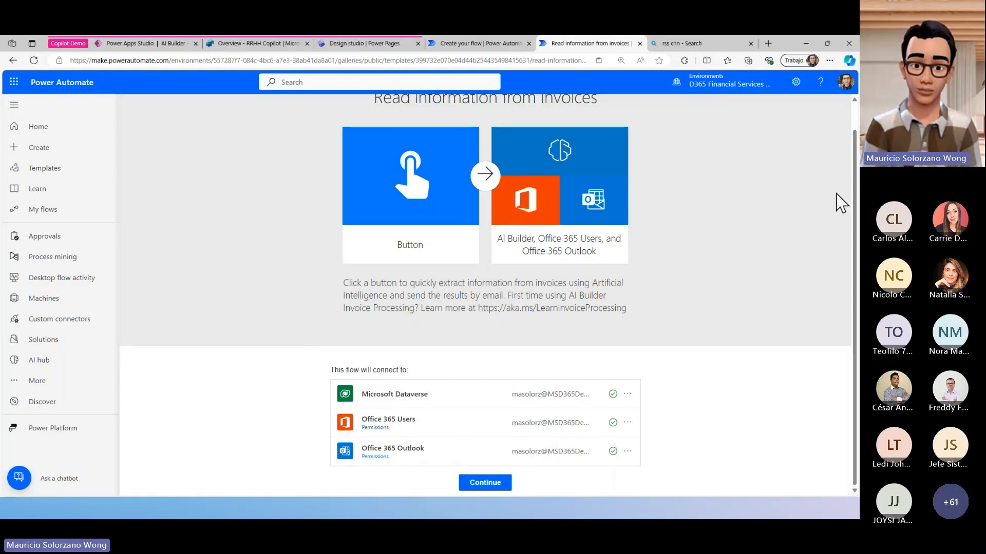
- Check the signed-in account and compare it with the accounts used by the template's Dataverse and Office 365 connections
{"action": "left_click", "coordinate": [845, 81]}
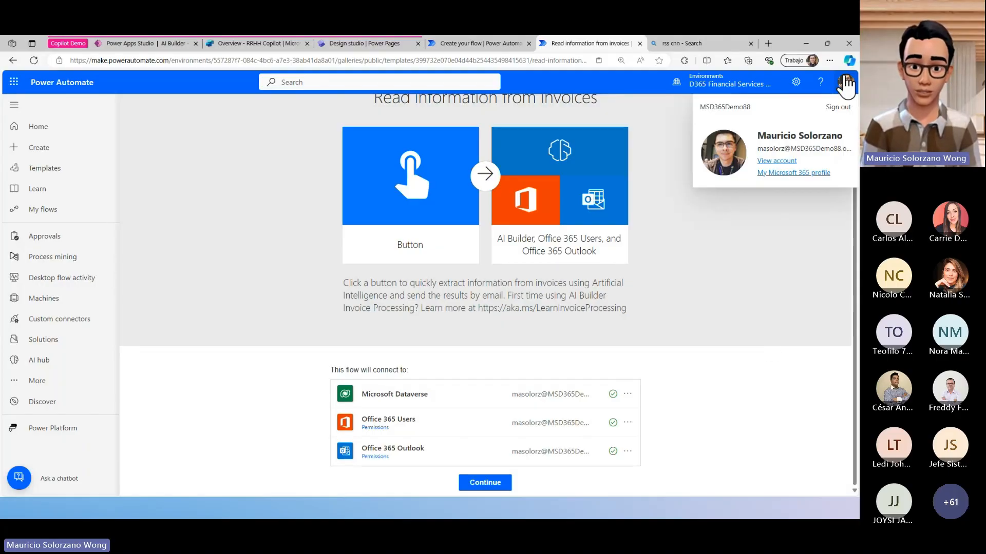
{"action": "left_click", "coordinate": [767, 341]}
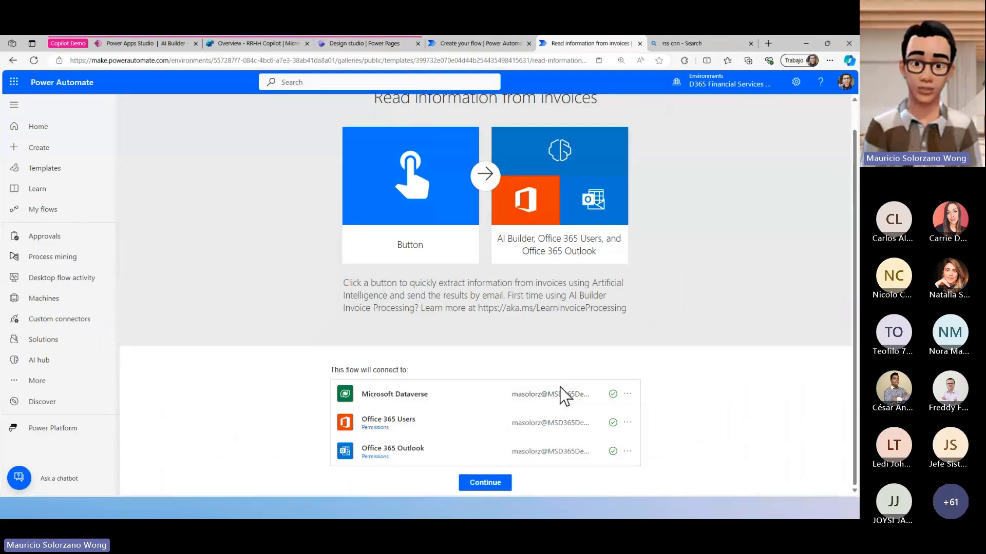
{"action": "left_click_drag", "start_coordinate": [575, 394], "coordinate": [472, 392]}
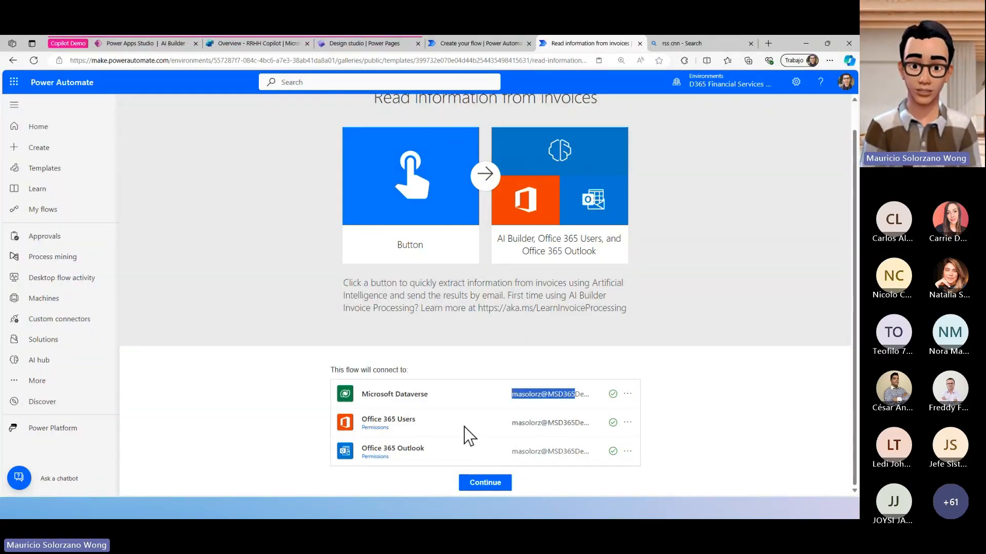
{"action": "left_click_drag", "start_coordinate": [513, 452], "coordinate": [555, 452]}
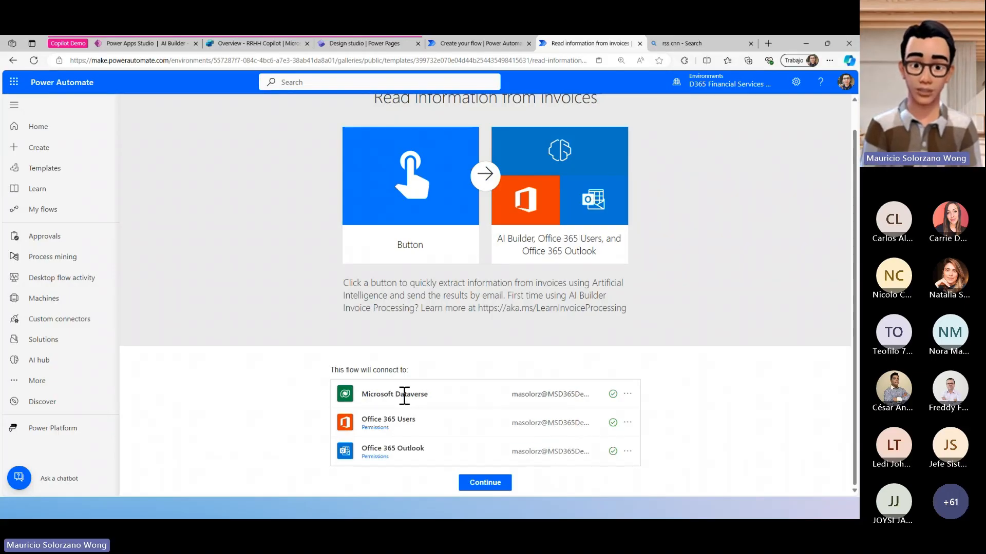
{"action": "left_click_drag", "start_coordinate": [401, 395], "coordinate": [422, 395]}
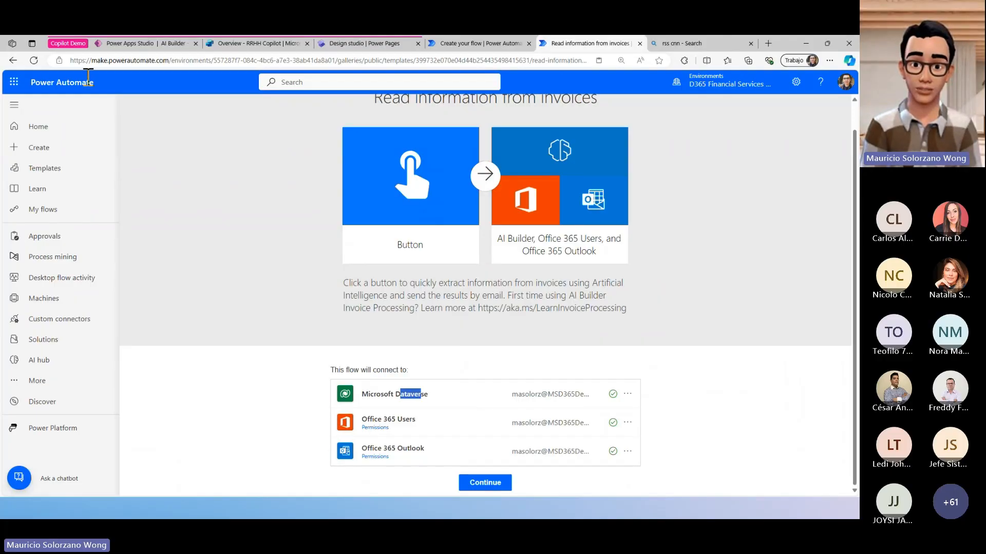
{"action": "left_click", "coordinate": [524, 395]}
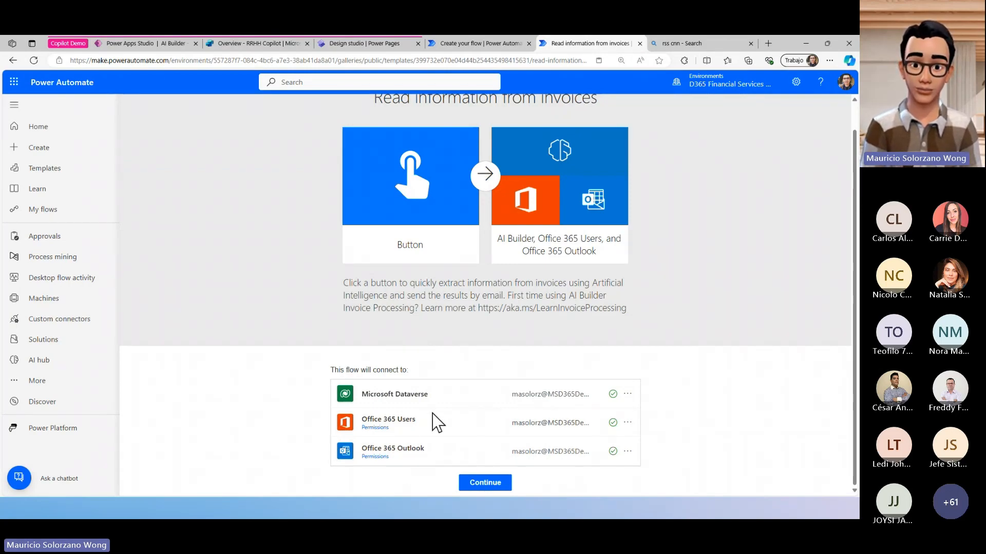
- Create the flow from the template with the existing connections, and view the parameters of its manual trigger and invoice extraction action
{"action": "scroll", "coordinate": [438, 385], "scroll_direction": "up", "scroll_amount": 1}
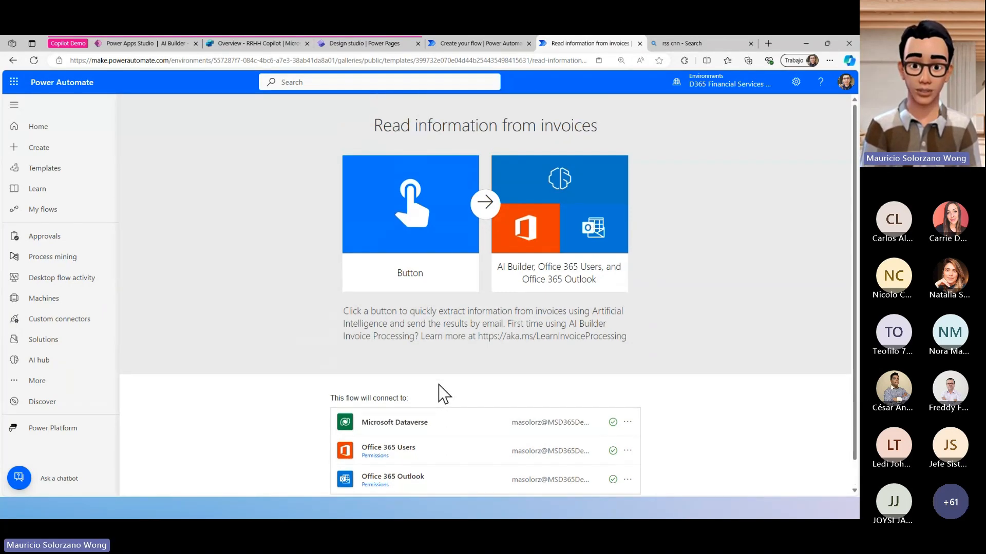
{"action": "scroll", "coordinate": [438, 385], "scroll_direction": "down", "scroll_amount": 1}
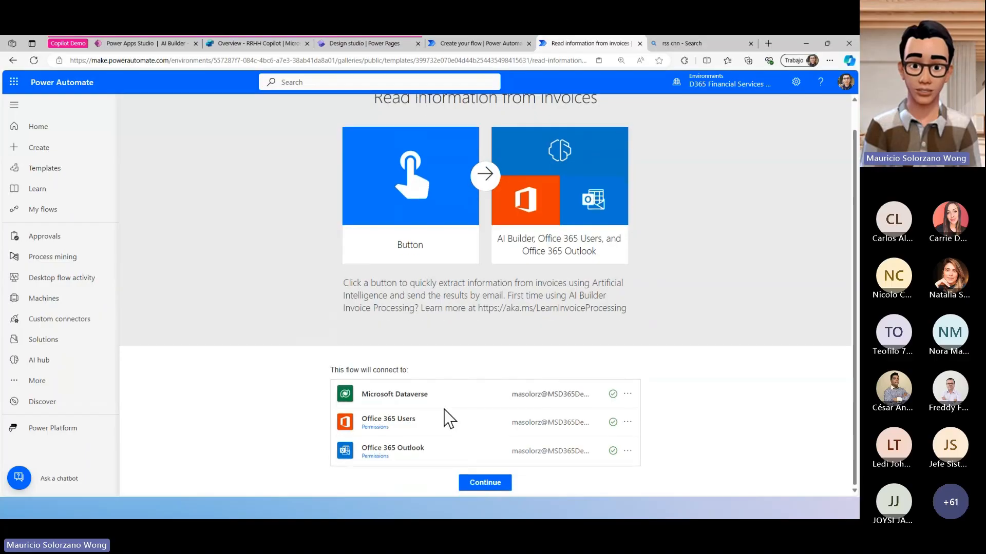
{"action": "left_click", "coordinate": [480, 489]}
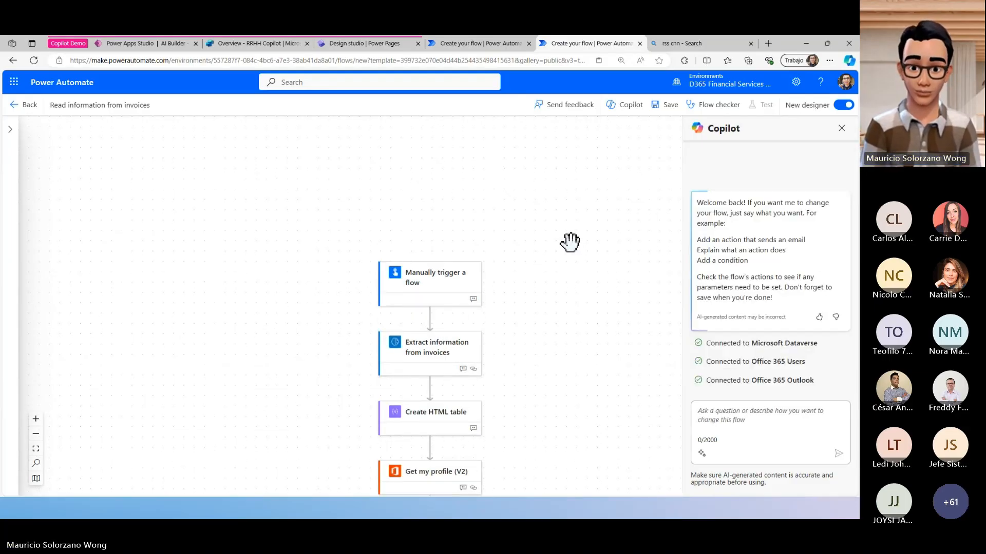
{"action": "left_click", "coordinate": [431, 221]}
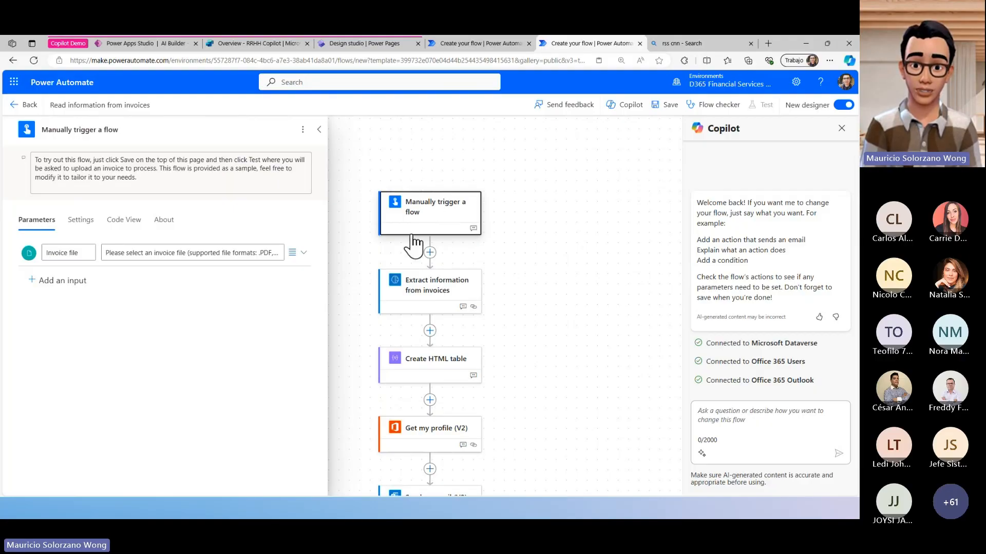
{"action": "left_click", "coordinate": [423, 299]}
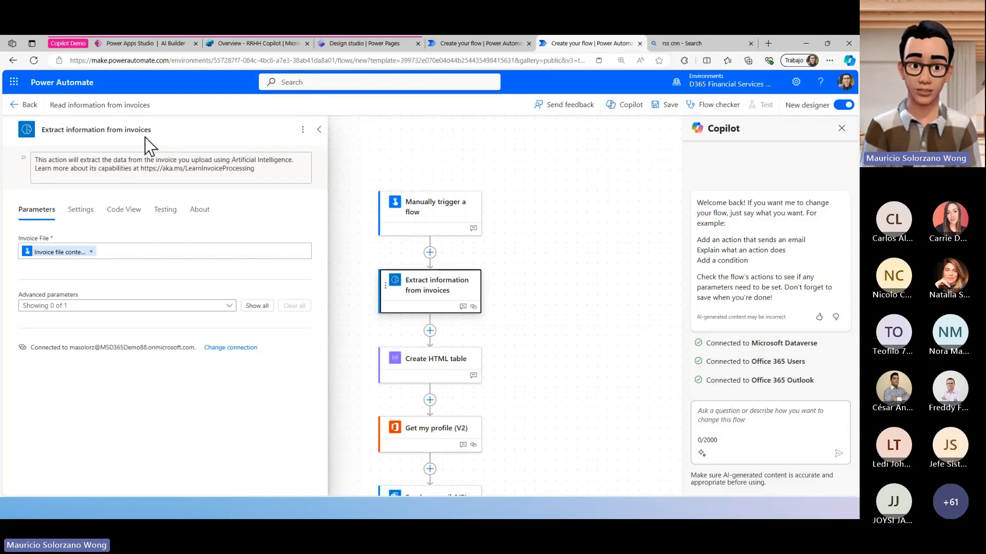
- Add a second AI Builder Extract information from invoices action directly after the manual trigger, and delete it again
{"action": "left_click", "coordinate": [429, 253]}
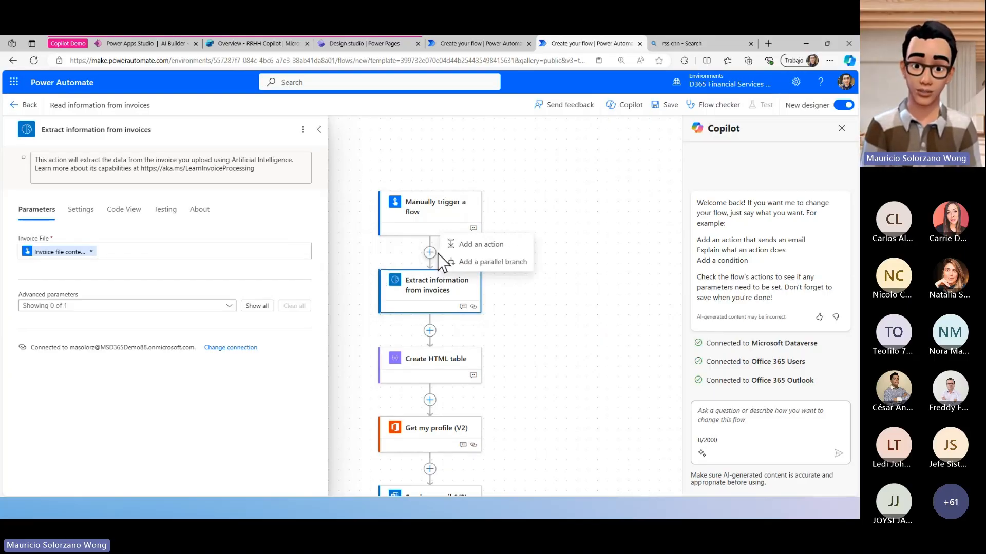
{"action": "left_click", "coordinate": [521, 249]}
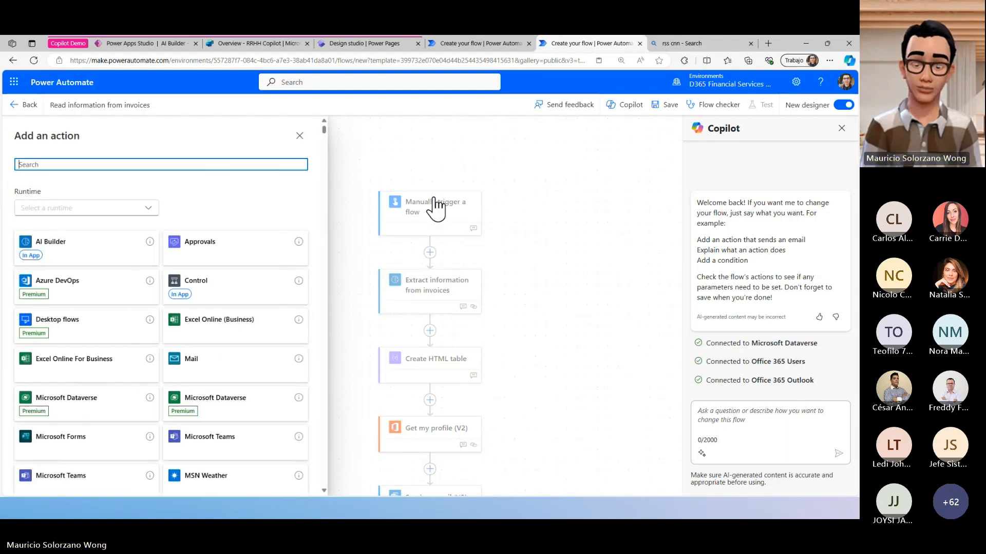
{"action": "left_click", "coordinate": [109, 251]}
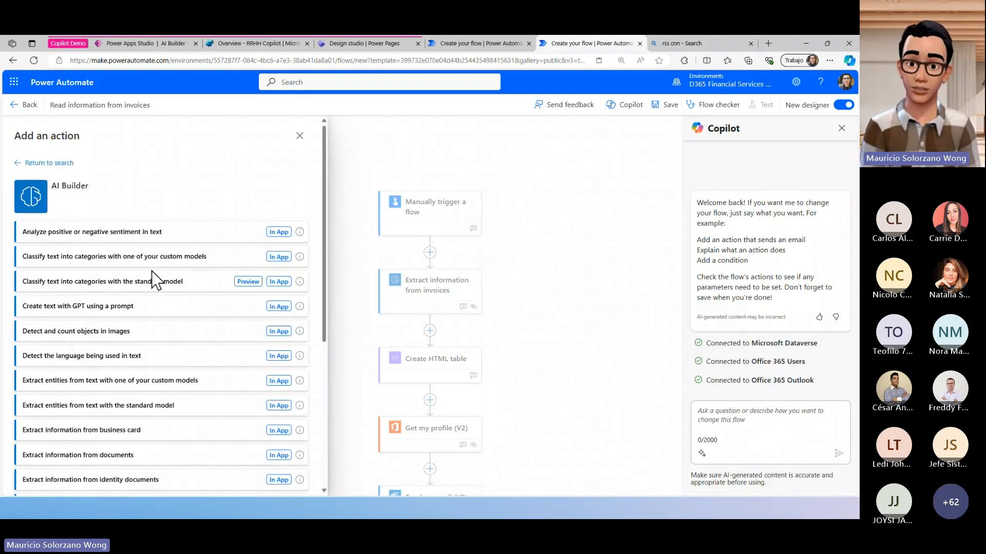
{"action": "scroll", "coordinate": [180, 288], "scroll_direction": "down", "scroll_amount": 5}
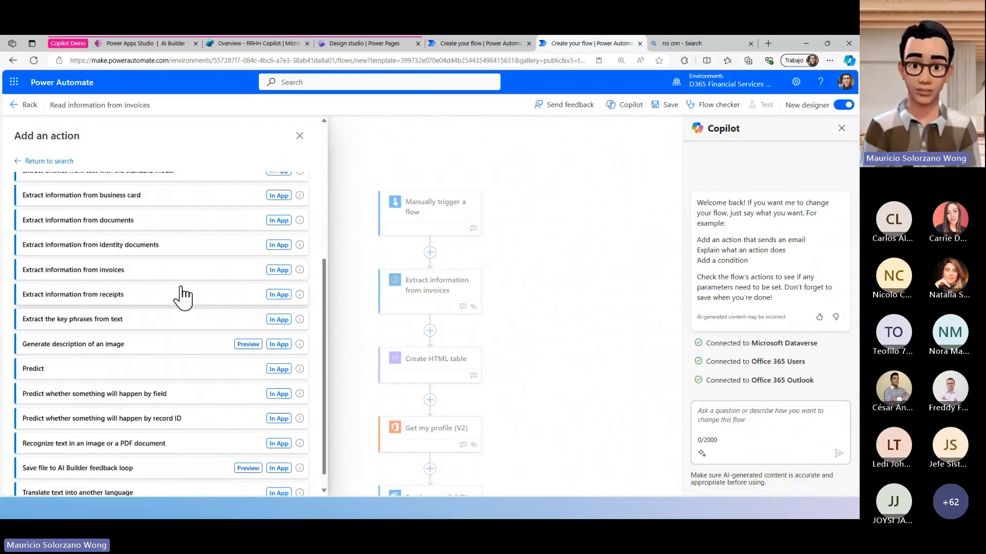
{"action": "left_click", "coordinate": [126, 272]}
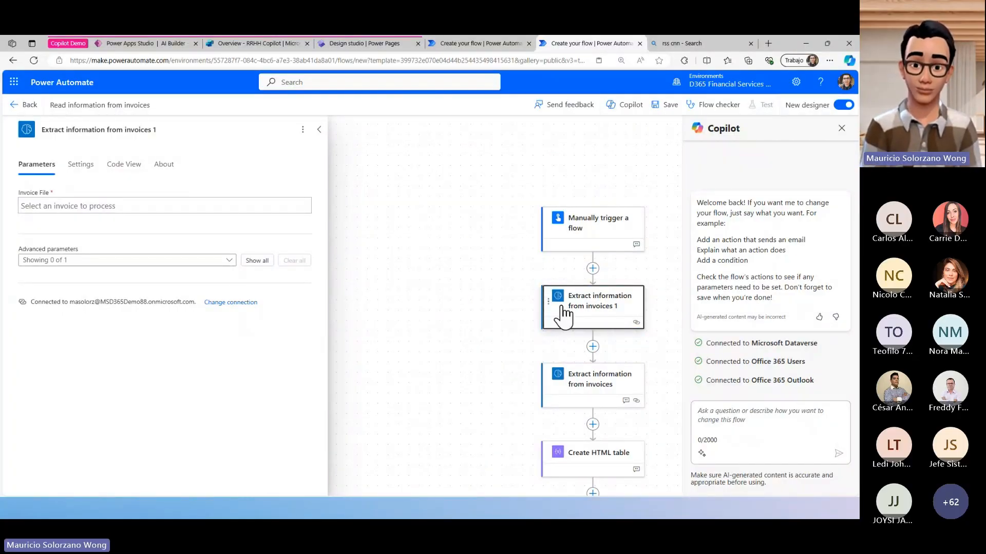
{"action": "key", "text": "Delete"}
{"action": "left_click", "coordinate": [454, 316]}
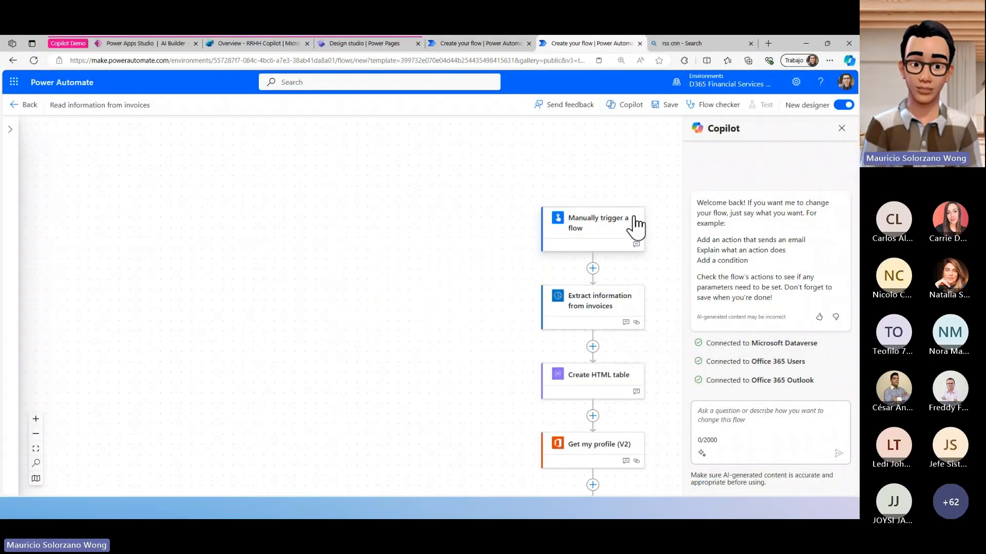
- Save the Read information from invoices flow
{"action": "left_click", "coordinate": [655, 107]}
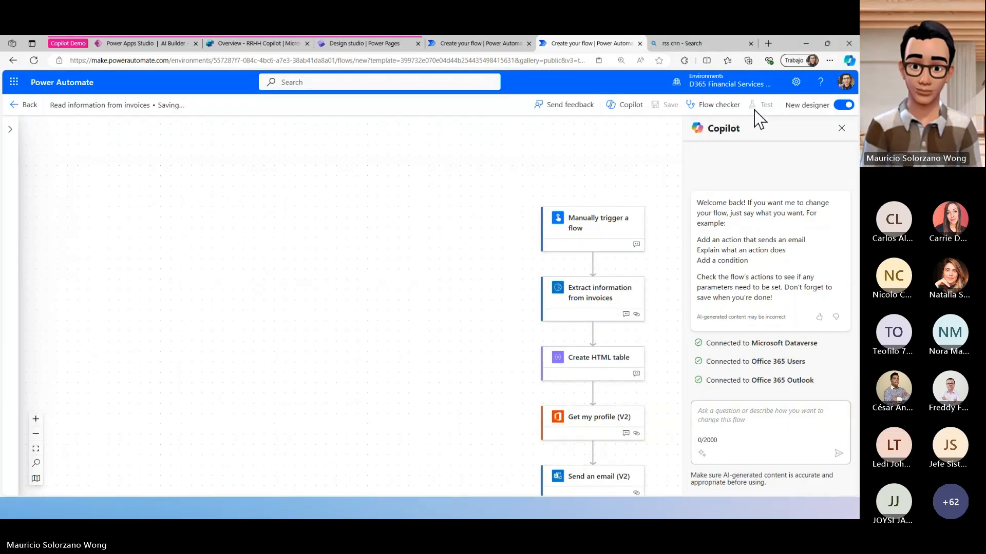
- Close the Copilot pane, begin a manual test of the invoice flow, and accept its Office 365 Users and Outlook connections
{"action": "left_click", "coordinate": [841, 128]}
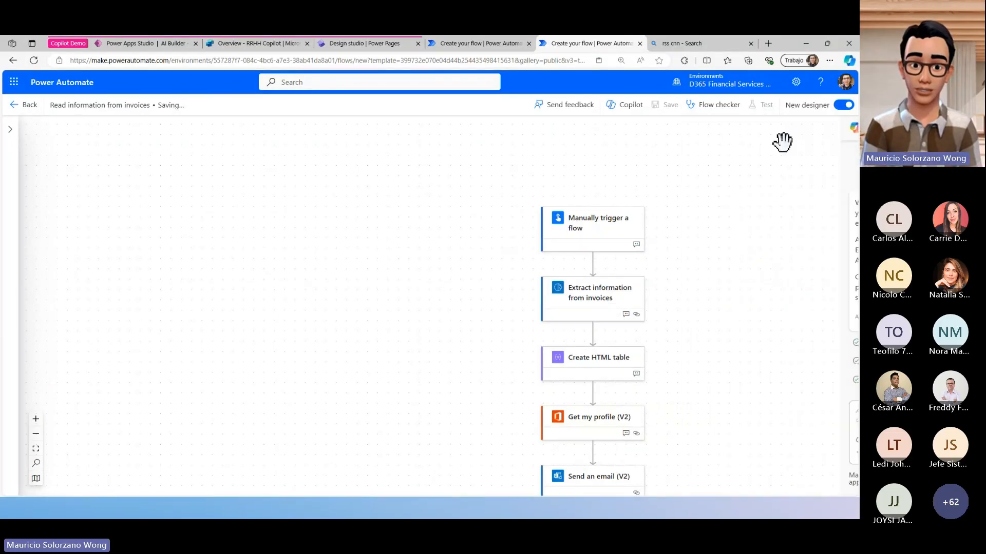
{"action": "scroll", "coordinate": [705, 172], "scroll_direction": "down", "scroll_amount": 2}
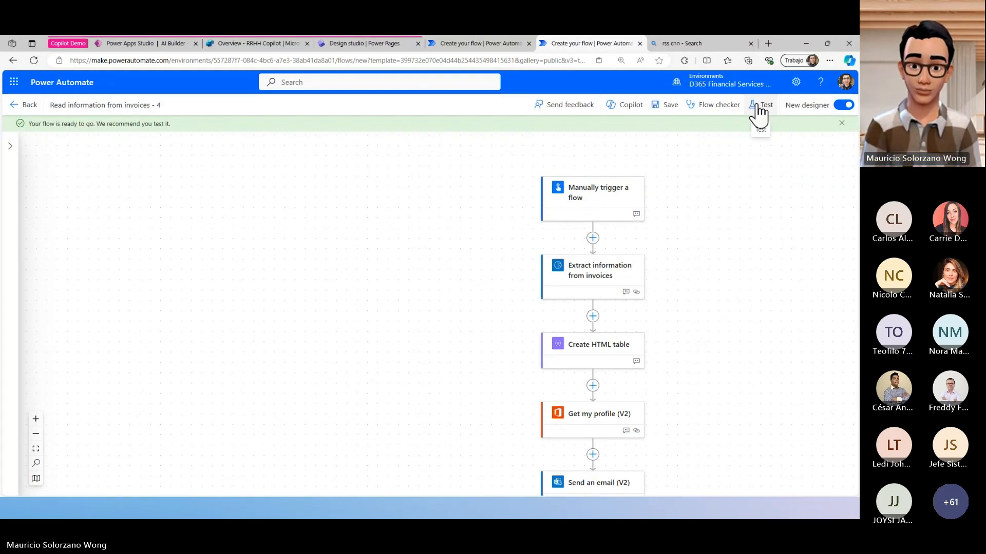
{"action": "left_click", "coordinate": [766, 108]}
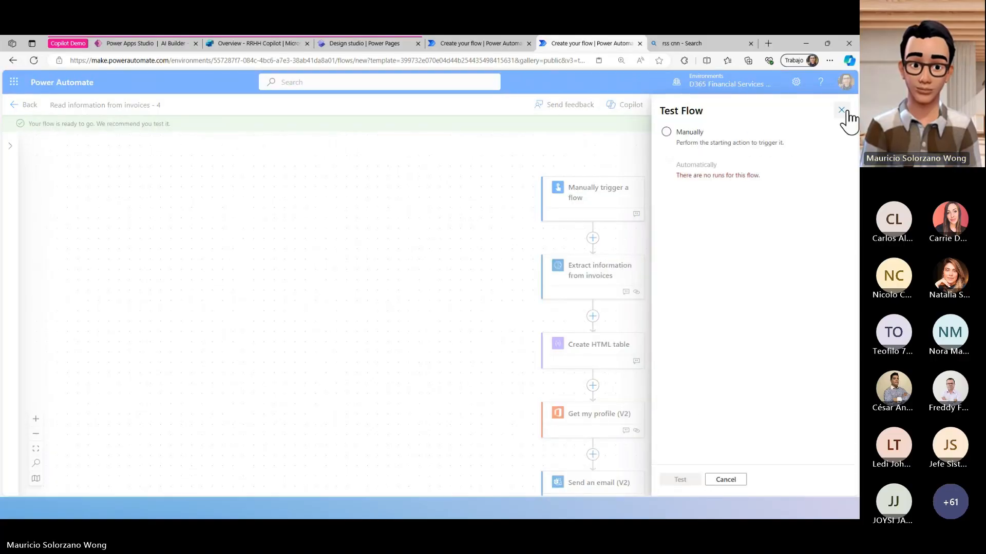
{"action": "left_click", "coordinate": [762, 144]}
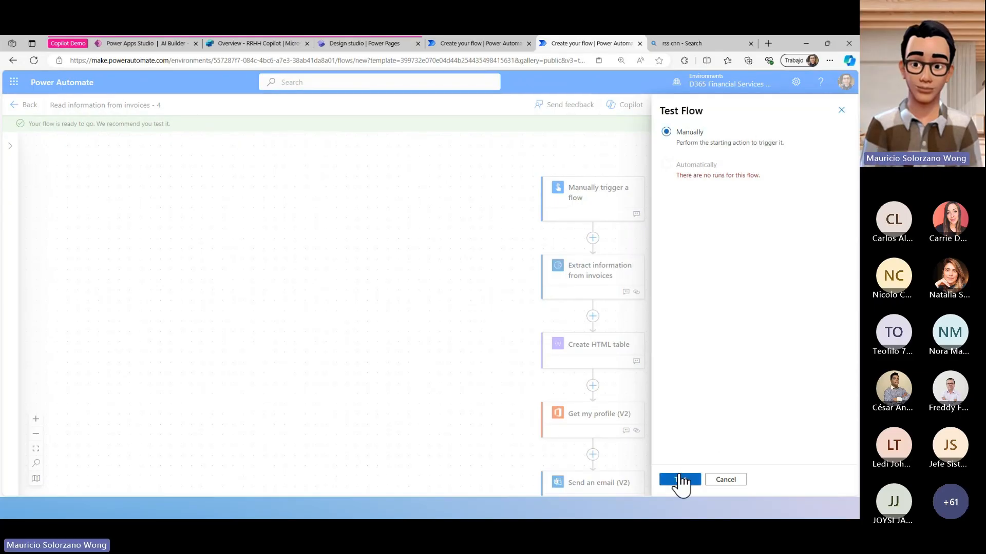
{"action": "left_click", "coordinate": [680, 480]}
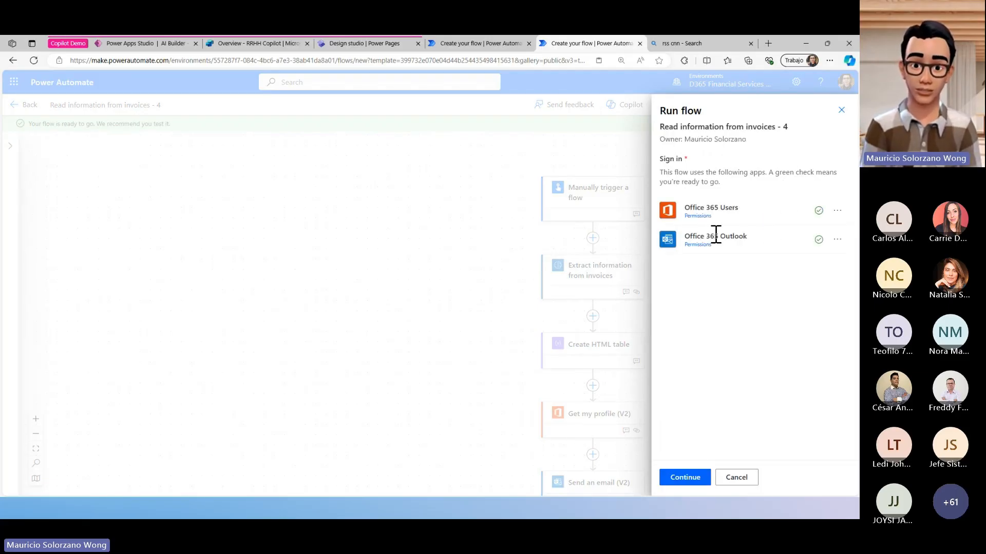
{"action": "left_click", "coordinate": [676, 474]}
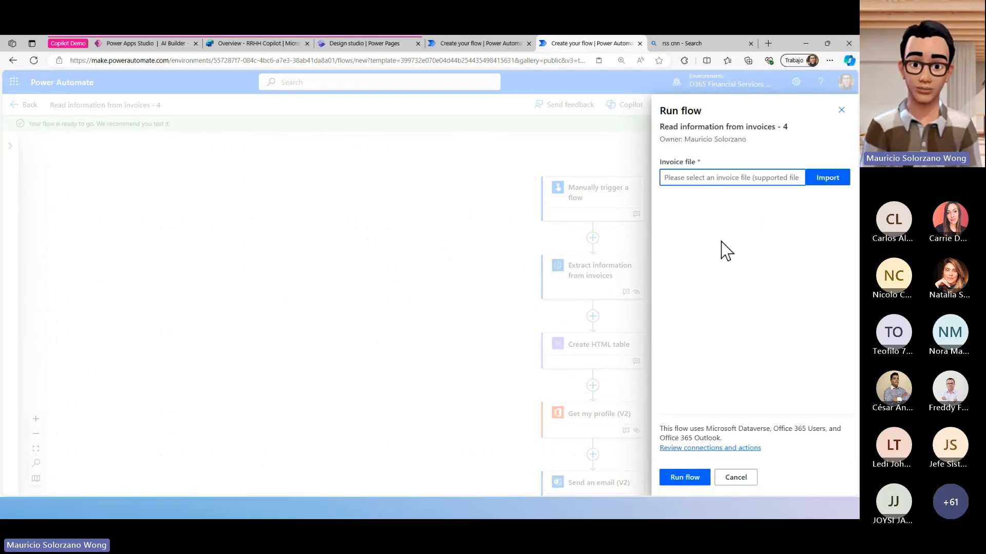
- Supply fact salud visual_anticipo.png from the 5 different Invoices folder as the invoice file and run the flow
{"action": "left_click", "coordinate": [827, 177]}
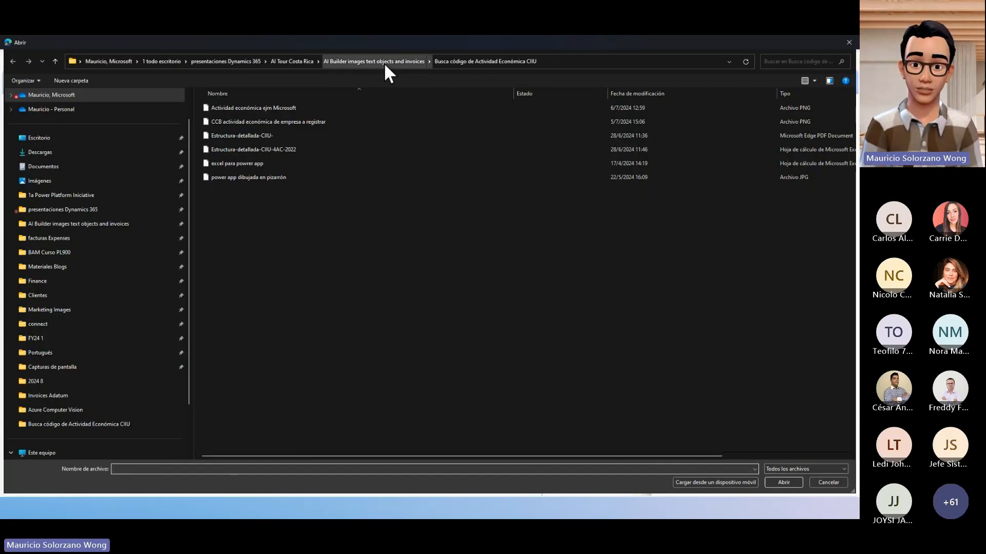
{"action": "left_click", "coordinate": [385, 63]}
{"action": "scroll", "coordinate": [624, 246], "scroll_direction": "down", "scroll_amount": 1}
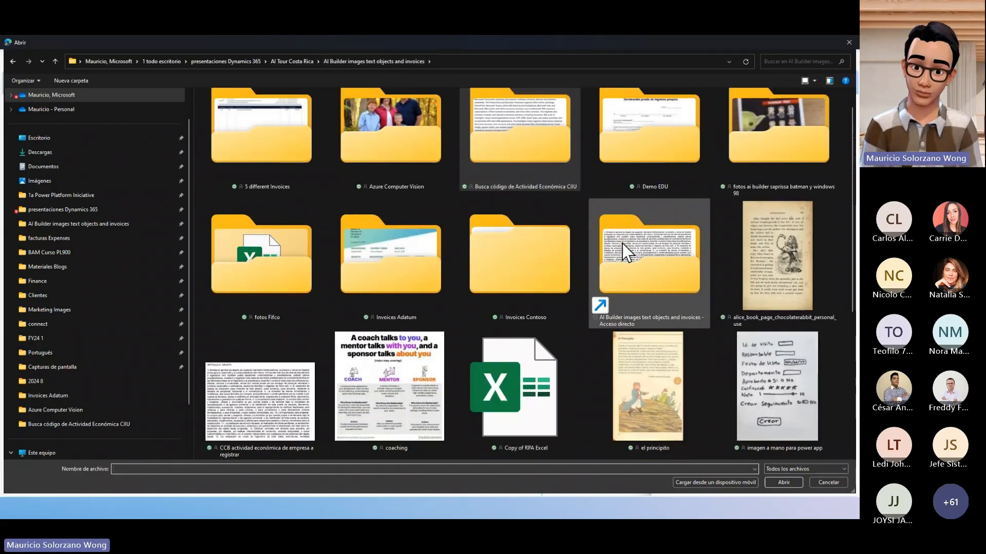
{"action": "scroll", "coordinate": [625, 246], "scroll_direction": "down", "scroll_amount": 3}
{"action": "scroll", "coordinate": [623, 243], "scroll_direction": "up", "scroll_amount": 4}
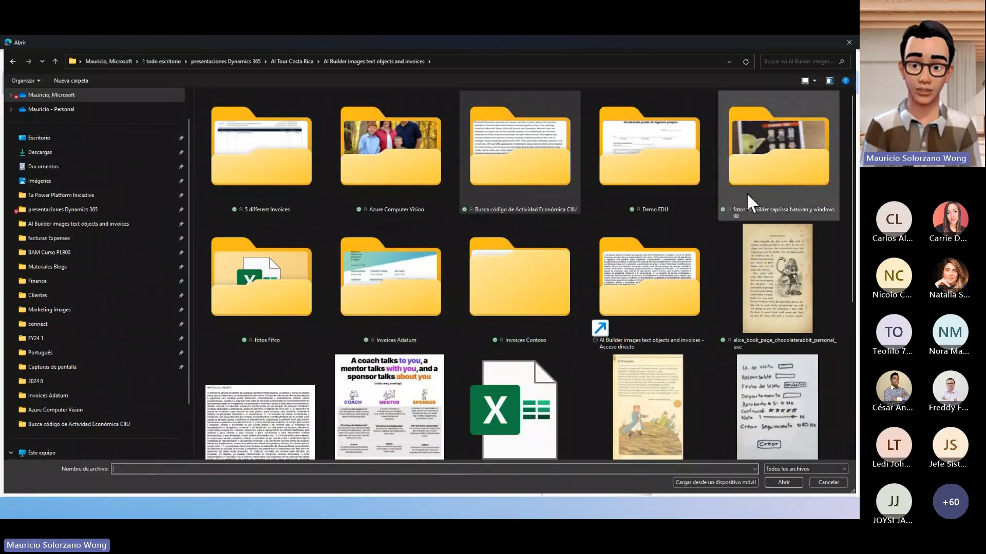
{"action": "double_click", "coordinate": [233, 188]}
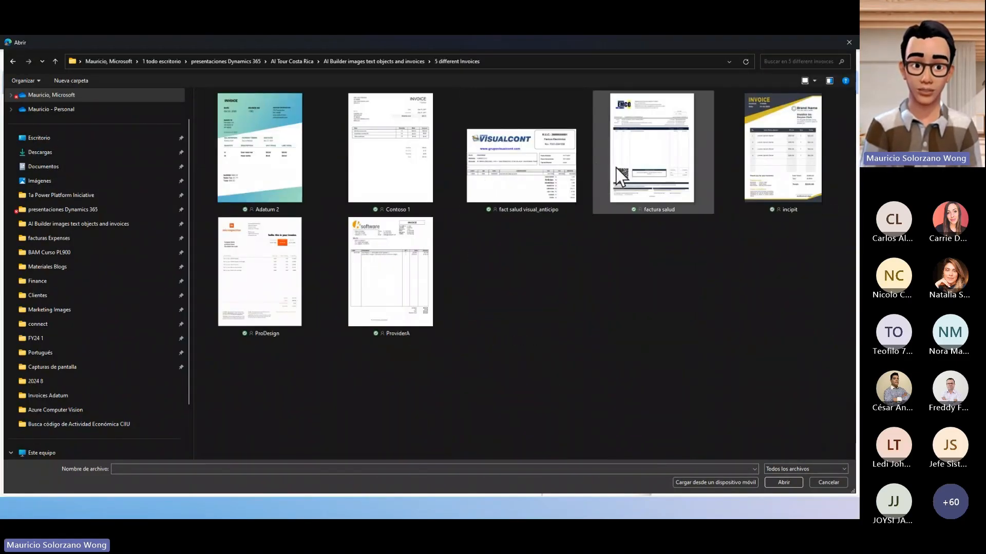
{"action": "double_click", "coordinate": [557, 183]}
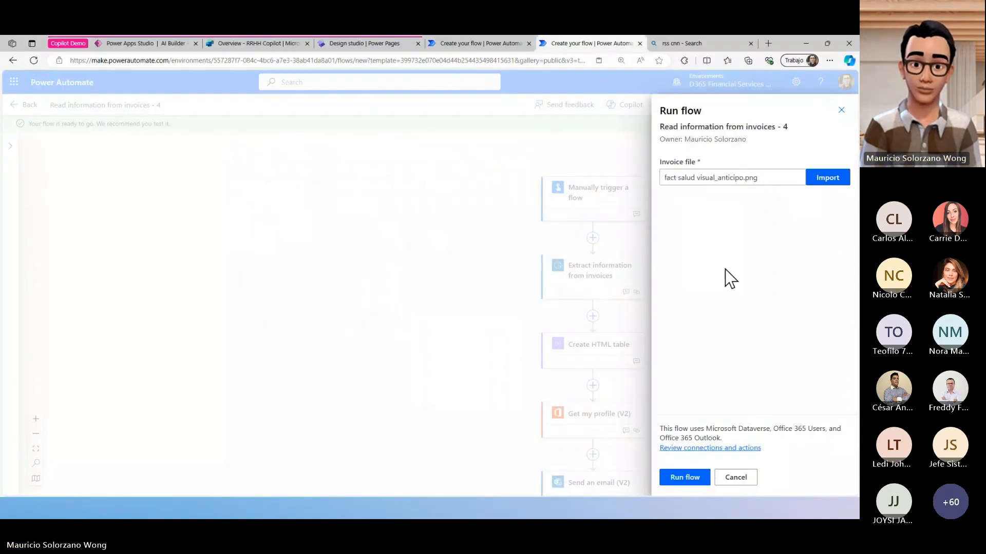
{"action": "left_click", "coordinate": [684, 478]}
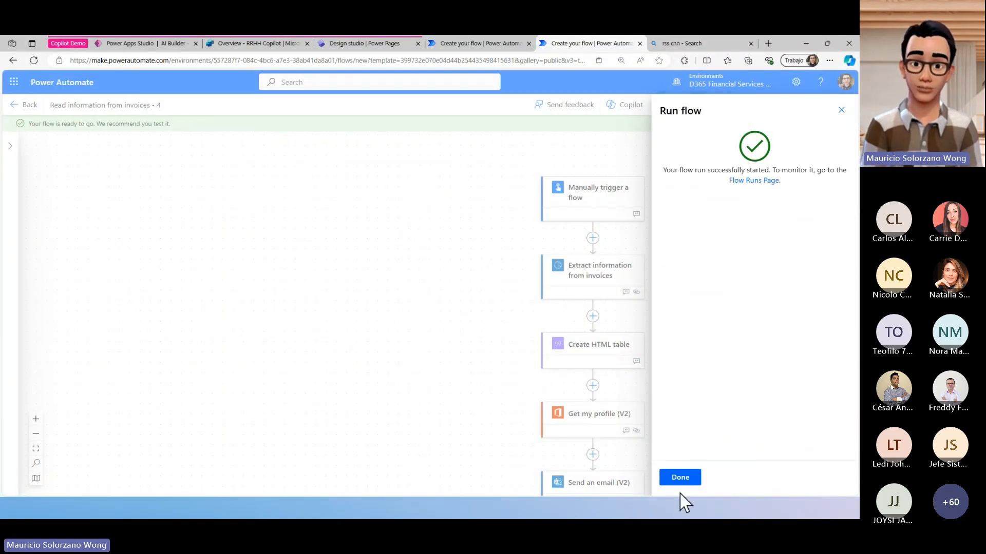
{"action": "left_click", "coordinate": [680, 479]}
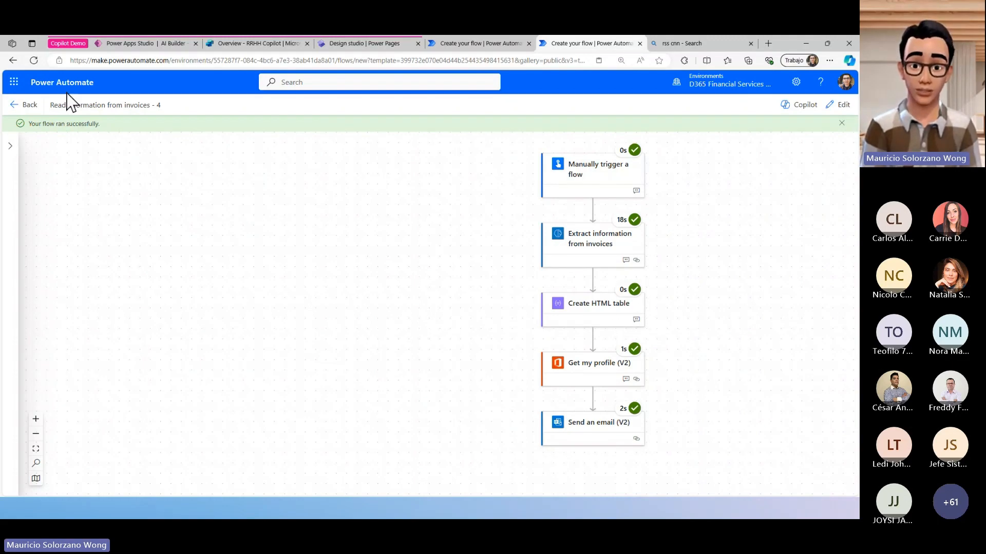
- Open Outlook on the web alongside the flow, and return to the flow run
{"action": "left_click", "coordinate": [14, 82]}
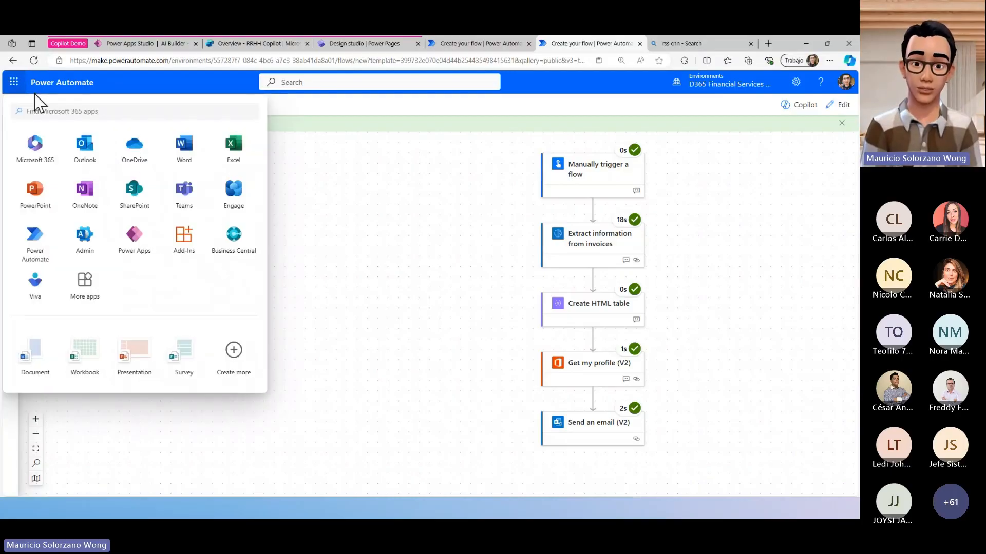
{"action": "left_click", "coordinate": [91, 154]}
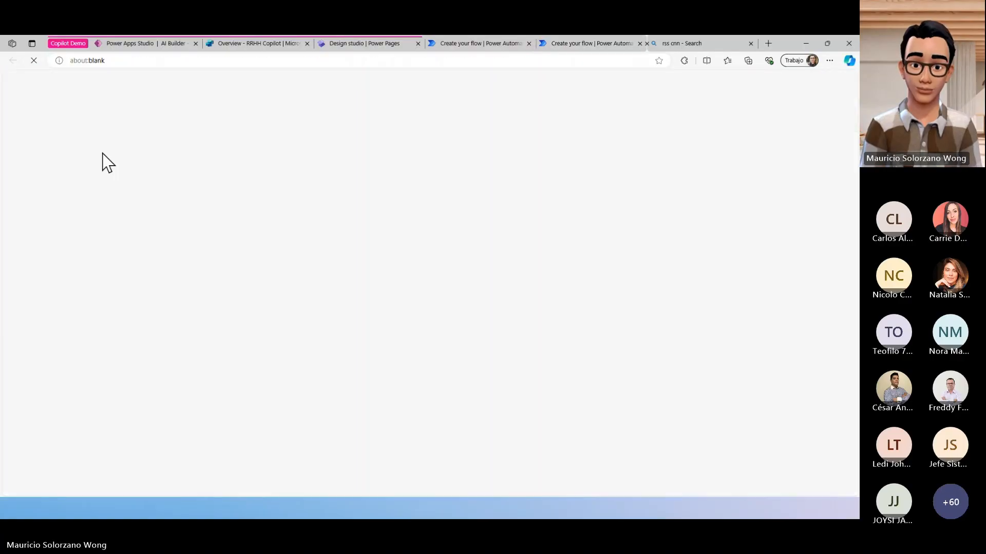
{"action": "left_click", "coordinate": [534, 44]}
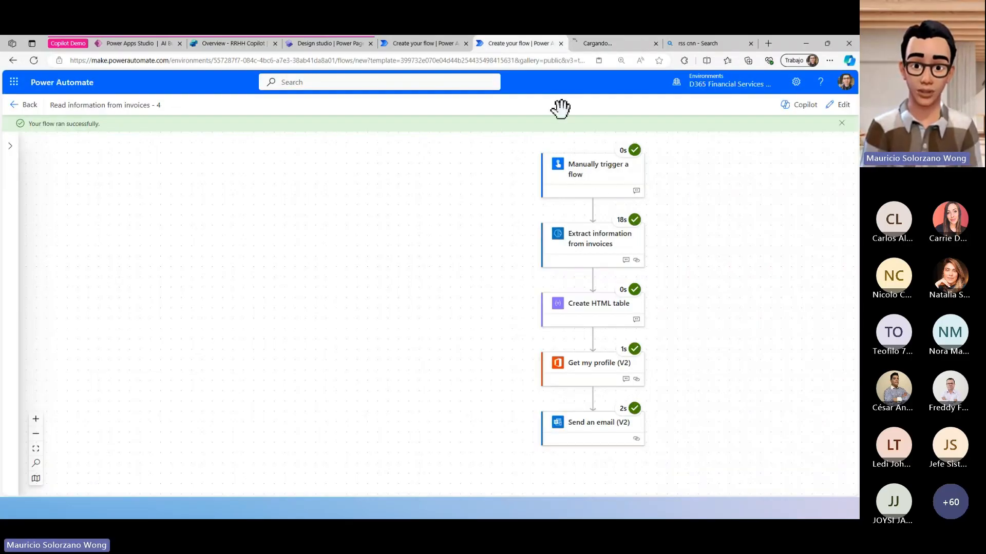
- Examine the run inputs, outputs and properties of the manual trigger and the Extract information from invoices action
{"action": "left_click", "coordinate": [575, 179]}
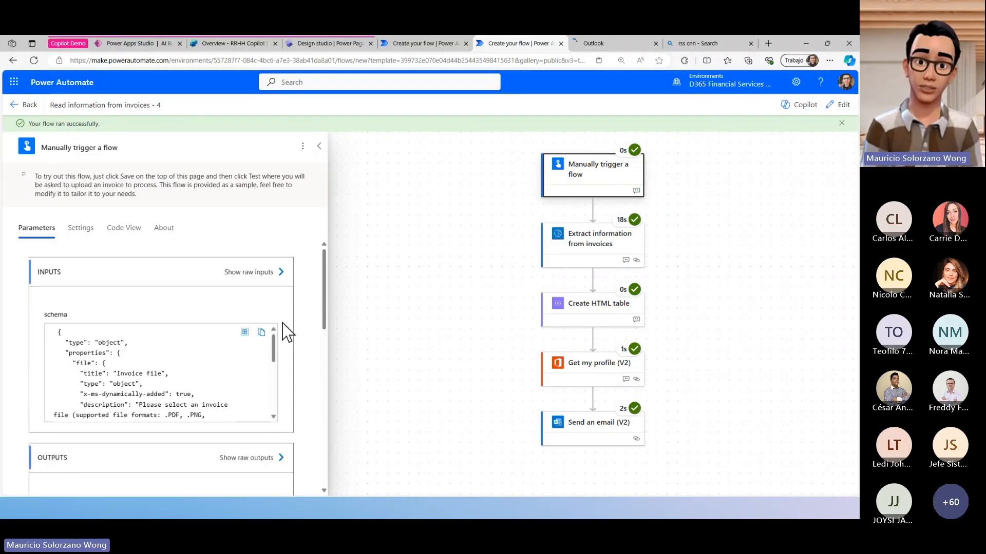
{"action": "scroll", "coordinate": [220, 365], "scroll_direction": "down", "scroll_amount": 5}
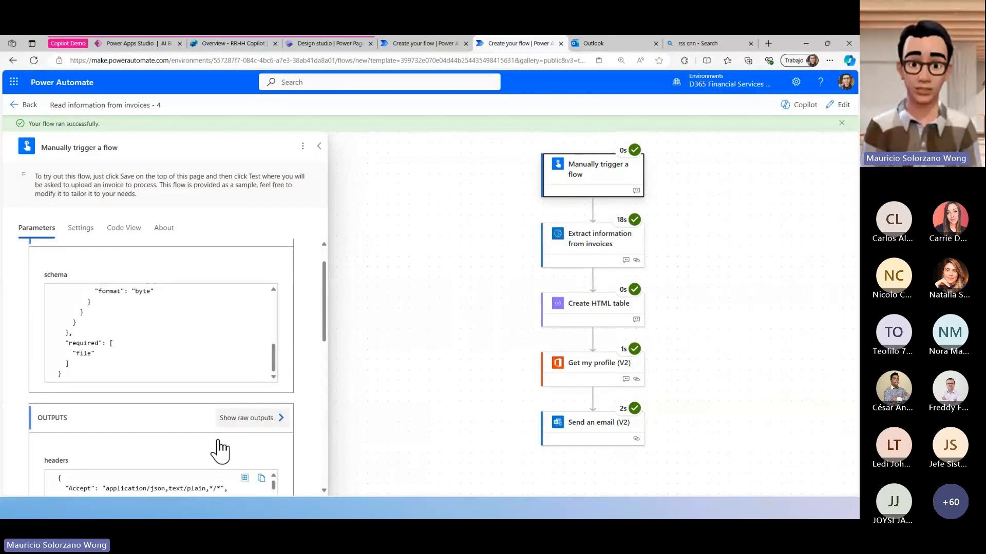
{"action": "scroll", "coordinate": [220, 451], "scroll_direction": "down", "scroll_amount": 10}
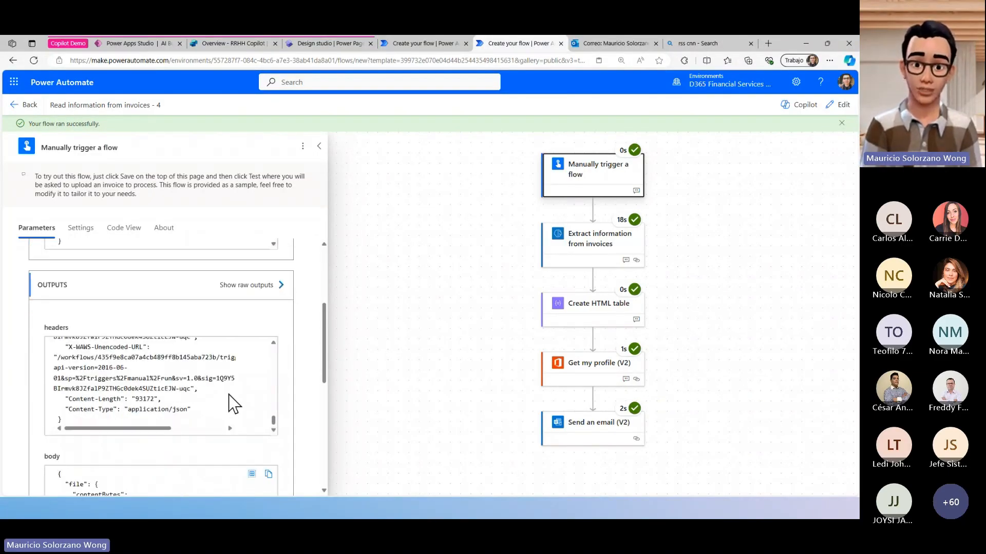
{"action": "scroll", "coordinate": [246, 398], "scroll_direction": "down", "scroll_amount": 10}
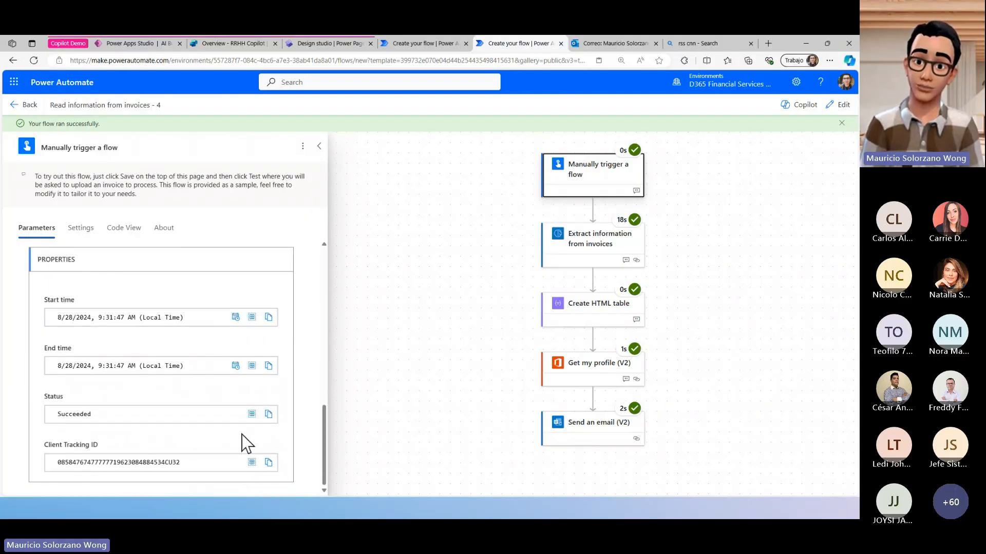
{"action": "left_click", "coordinate": [594, 249]}
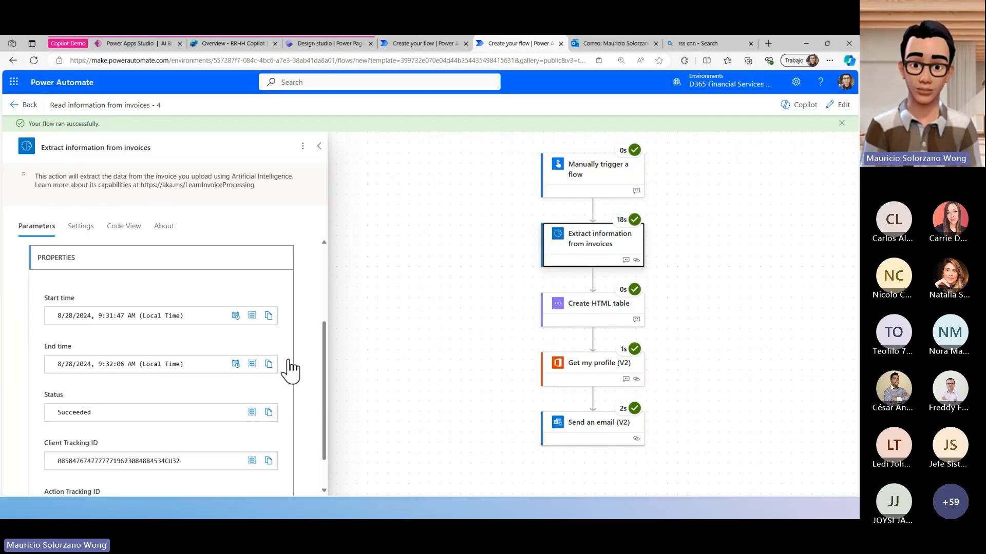
{"action": "scroll", "coordinate": [296, 345], "scroll_direction": "down", "scroll_amount": 1}
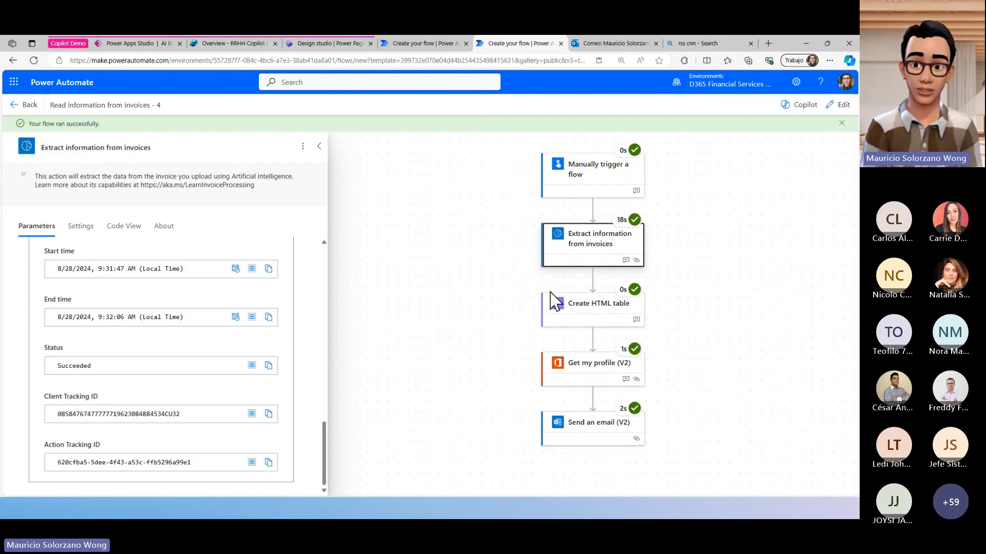
- Switch to Outlook, read the invoice ID, total and line items in the Invoice processed email, and compare them with the attached invoice image
{"action": "left_click", "coordinate": [605, 44]}
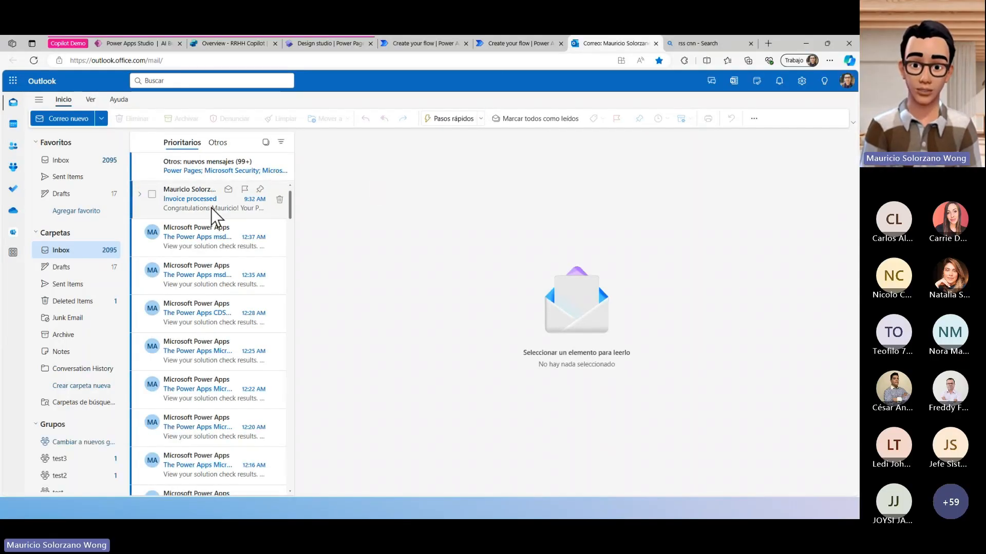
{"action": "left_click", "coordinate": [211, 208]}
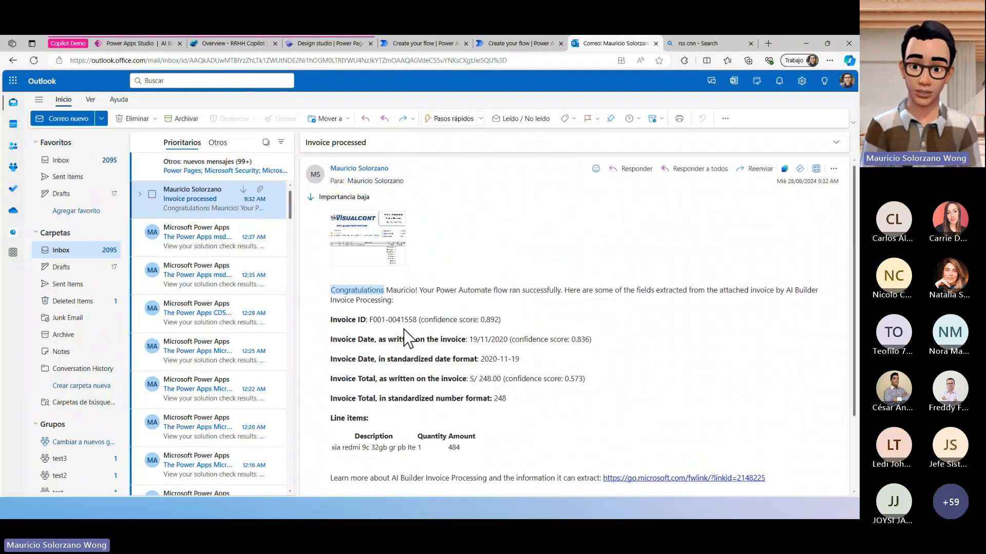
{"action": "left_click_drag", "start_coordinate": [406, 320], "coordinate": [423, 321]}
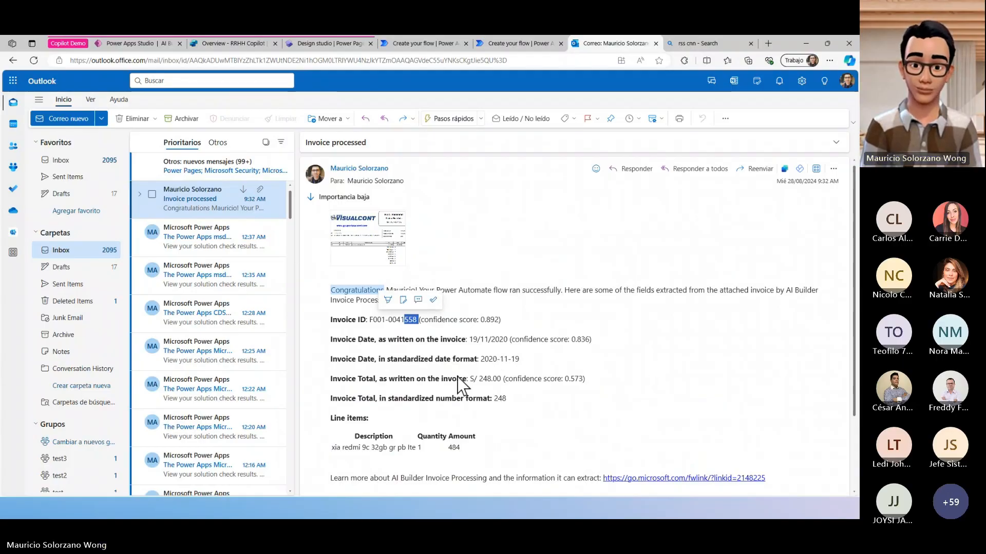
{"action": "left_click_drag", "start_coordinate": [471, 381], "coordinate": [505, 379]}
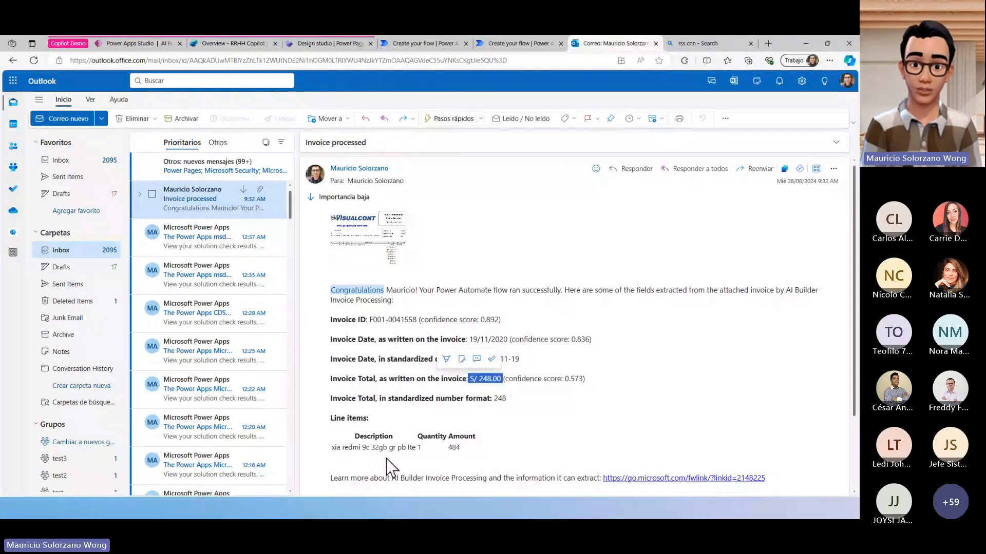
{"action": "double_click", "coordinate": [350, 447]}
{"action": "left_click_drag", "start_coordinate": [342, 448], "coordinate": [415, 448]}
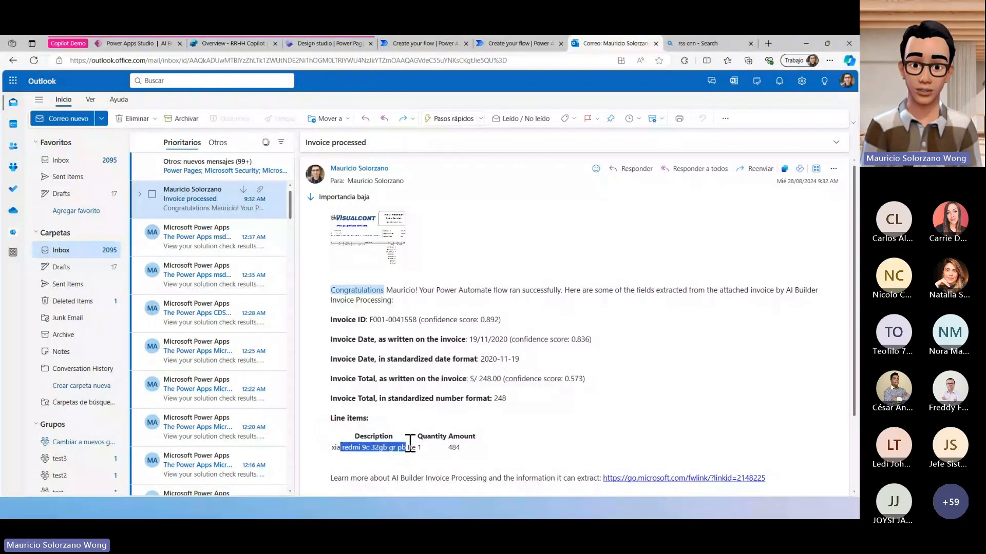
{"action": "scroll", "coordinate": [555, 442], "scroll_direction": "down", "scroll_amount": 2}
{"action": "scroll", "coordinate": [554, 429], "scroll_direction": "up", "scroll_amount": 3}
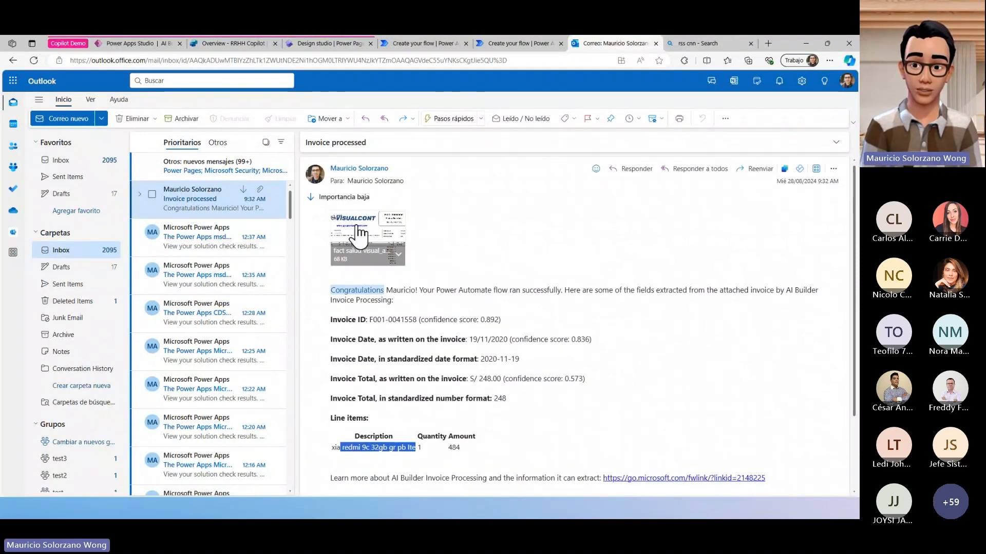
{"action": "left_click", "coordinate": [370, 228]}
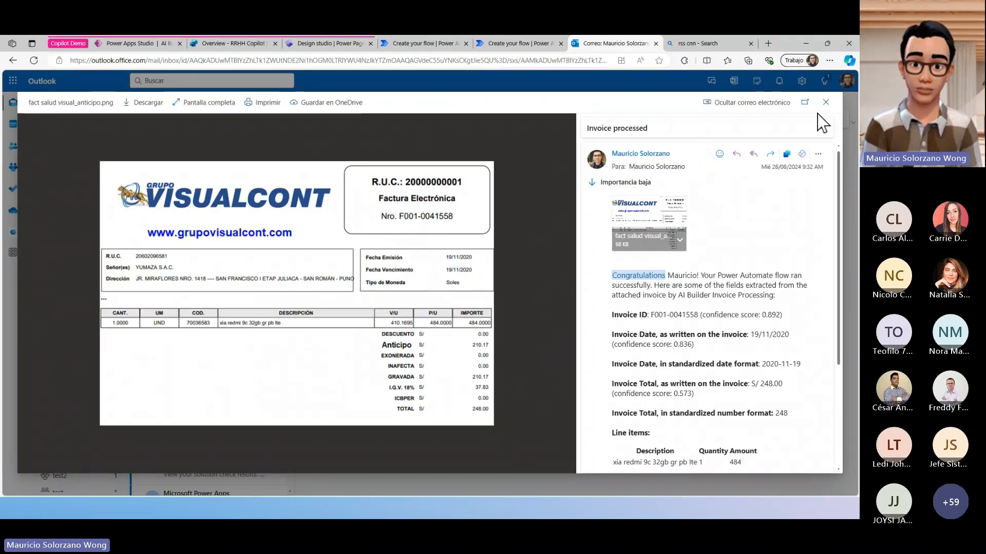
- Return to the invoice flow run in Power Automate, collapse the extraction action's details, and put the flow back into edit mode
{"action": "left_click", "coordinate": [544, 44]}
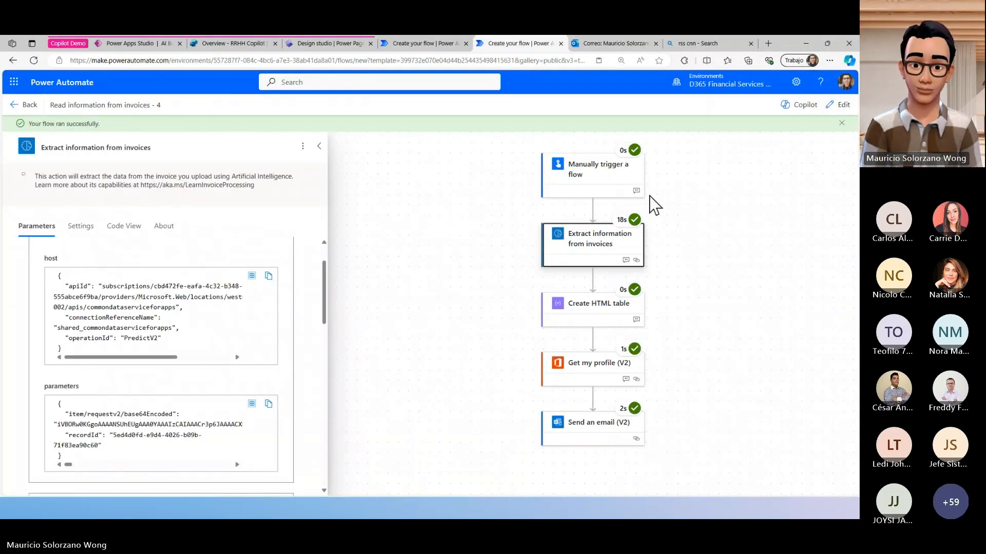
{"action": "scroll", "coordinate": [598, 435], "scroll_direction": "down", "scroll_amount": 2}
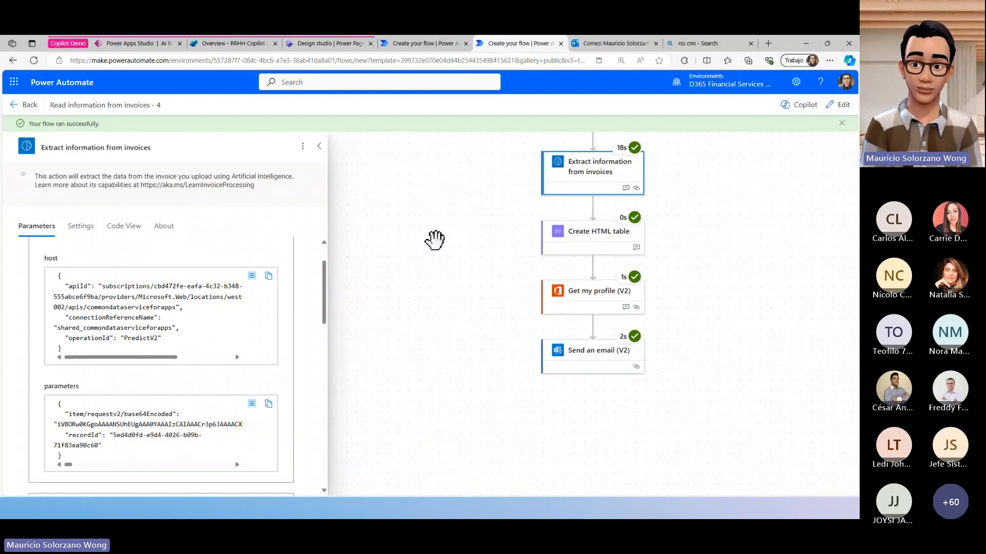
{"action": "scroll", "coordinate": [580, 244], "scroll_direction": "up", "scroll_amount": 1}
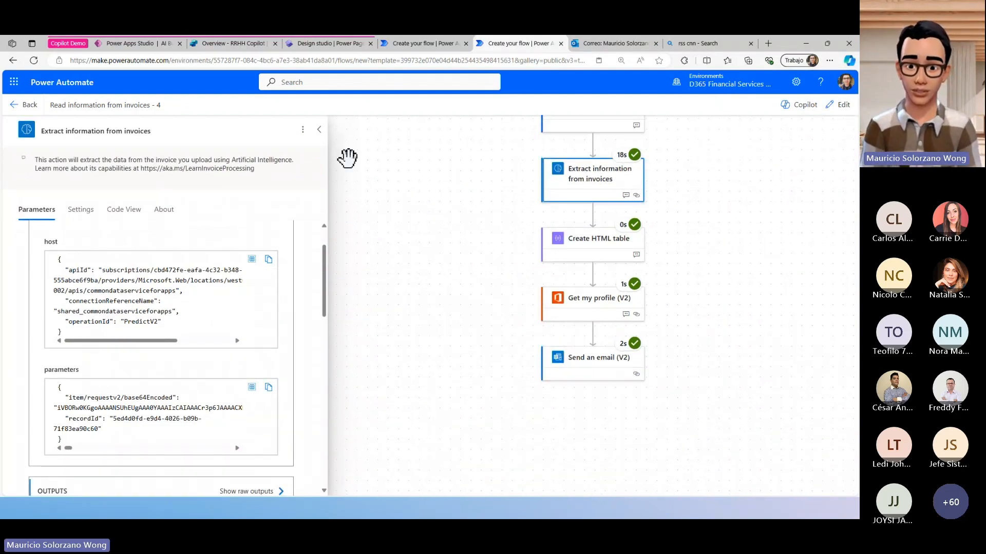
{"action": "left_click", "coordinate": [319, 131]}
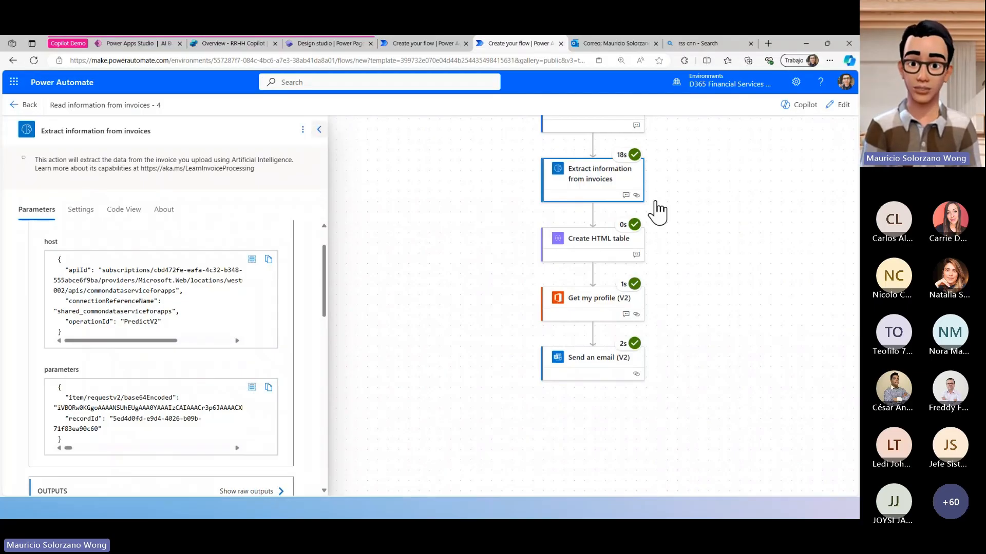
{"action": "scroll", "coordinate": [726, 248], "scroll_direction": "up", "scroll_amount": 2}
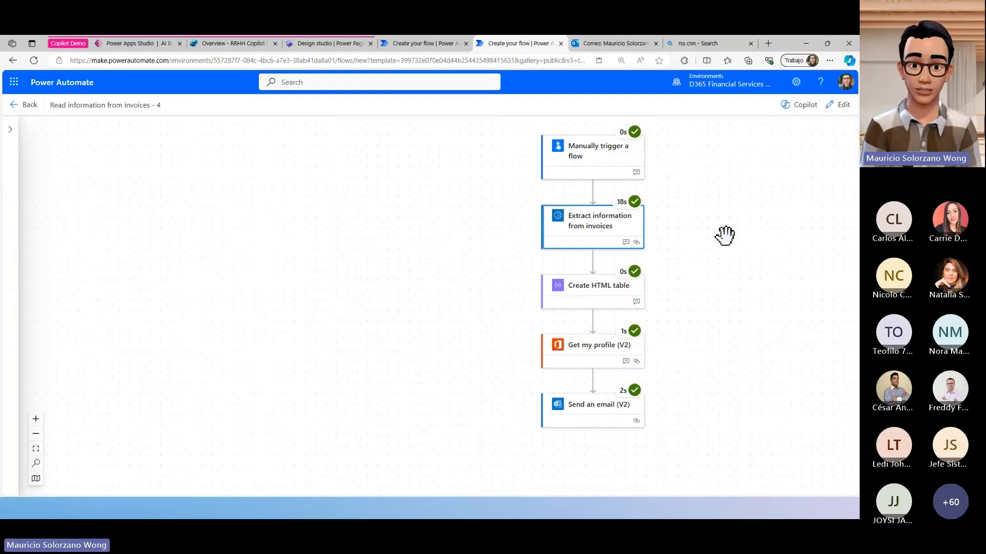
{"action": "left_click", "coordinate": [839, 105]}
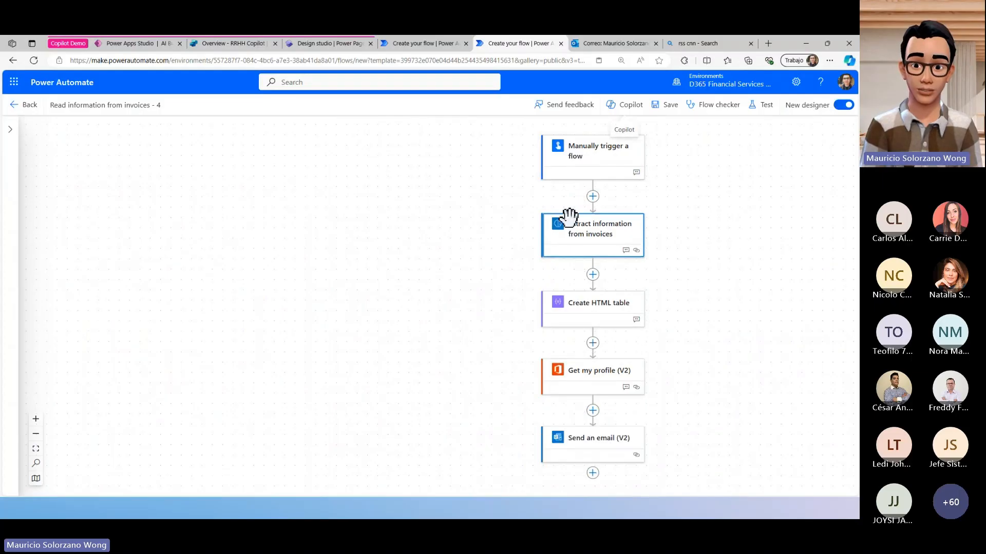
- Start adding an action after Send an email (V2) and search the available actions for sap
{"action": "scroll", "coordinate": [575, 247], "scroll_direction": "down", "scroll_amount": 2}
{"action": "scroll", "coordinate": [584, 401], "scroll_direction": "down", "scroll_amount": 1}
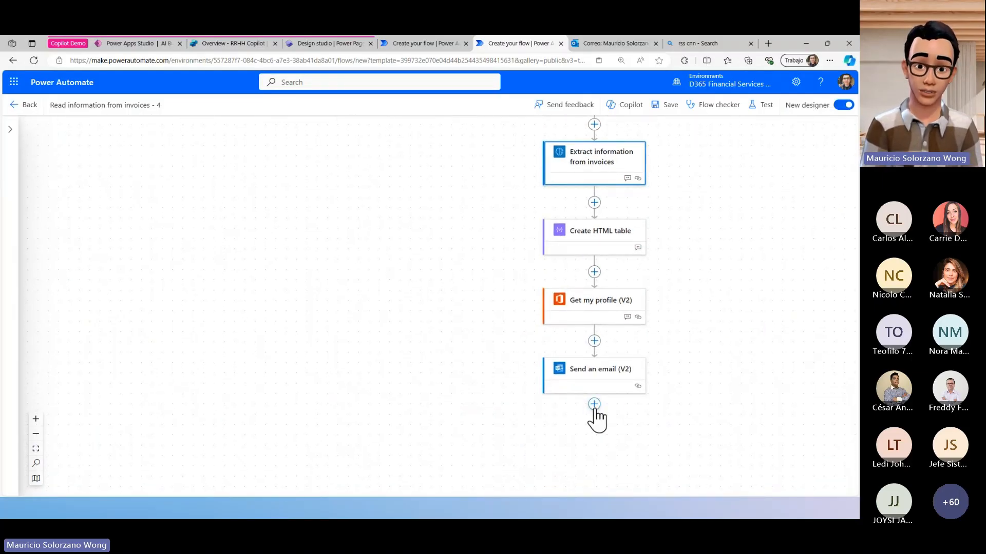
{"action": "left_click", "coordinate": [594, 404]}
{"action": "left_click", "coordinate": [636, 404]}
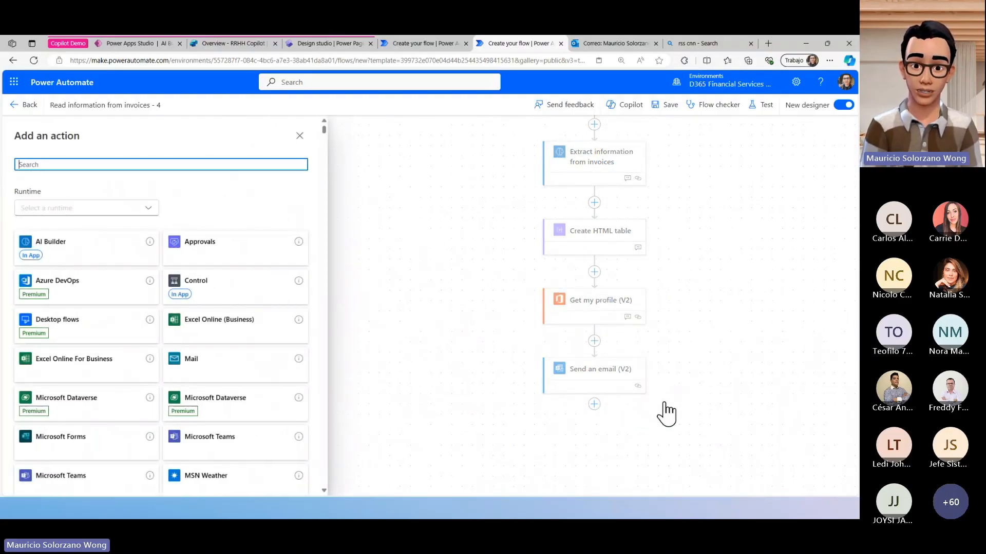
{"action": "type", "text": "sap"}
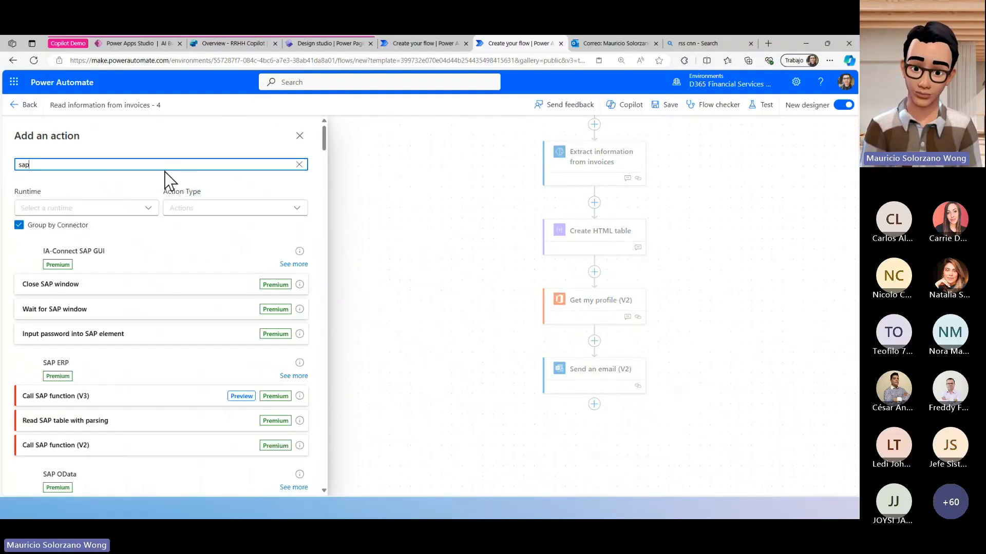
- Replace the action search term with dynamics, and clear the search again
{"action": "key", "text": "BackSpace"}
{"action": "key", "text": "BackSpace"}
{"action": "key", "text": "BackSpace"}
{"action": "type", "text": "dyn"}
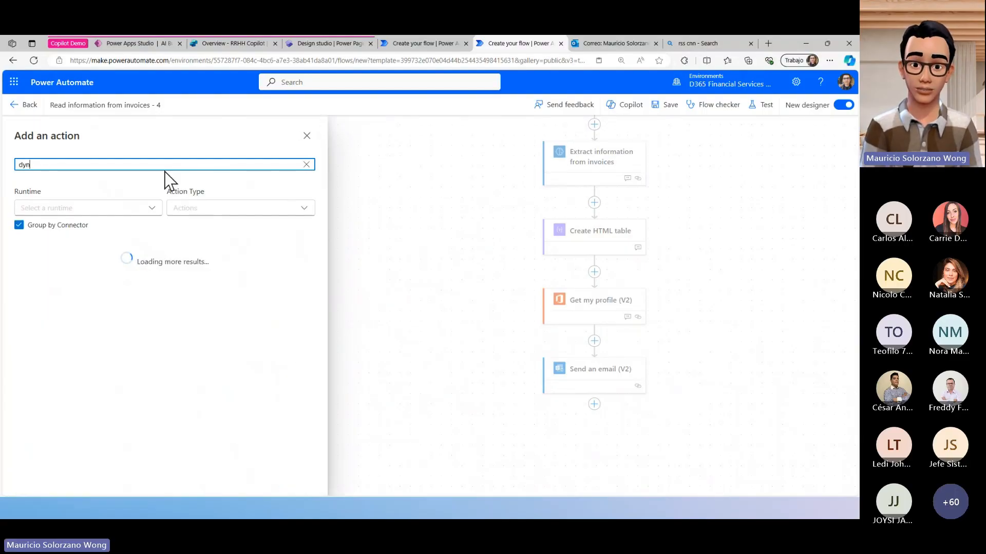
{"action": "type", "text": "amics"}
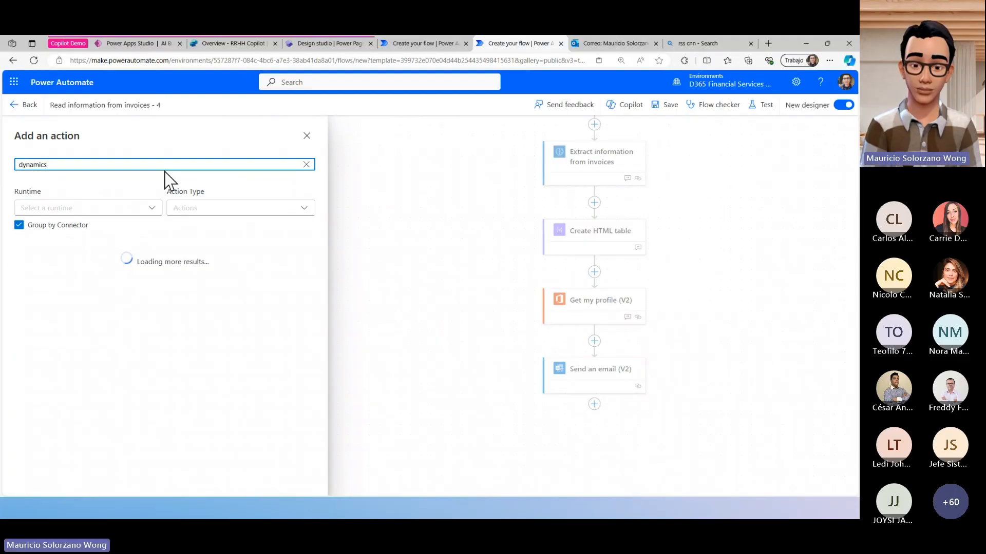
{"action": "key", "text": "BackSpace"}
{"action": "key", "text": "BackSpace"}
{"action": "key", "text": "BackSpace"}
{"action": "key", "text": "BackSpace"}
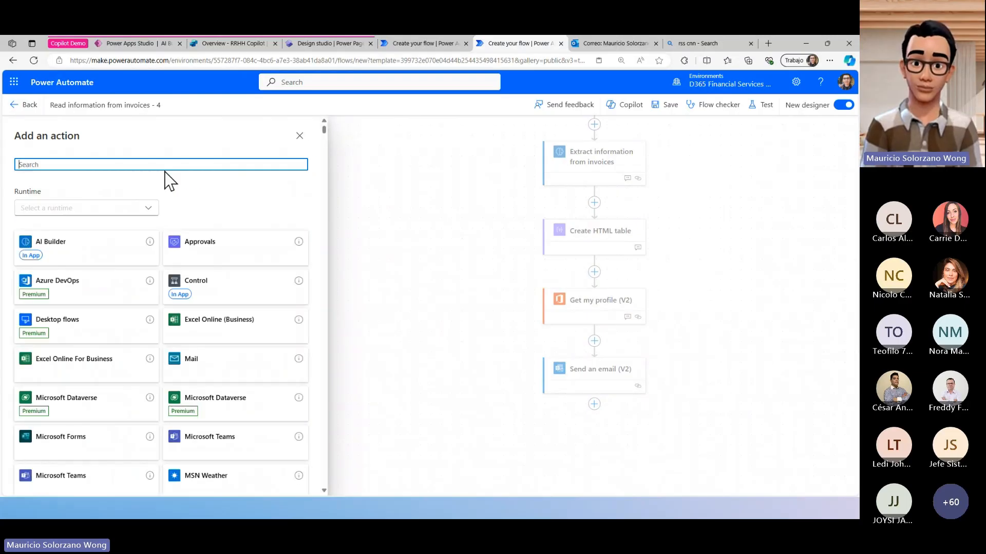
- Search the available actions for sql and clear the search term
{"action": "type", "text": "orac"}
{"action": "type", "text": "l"}
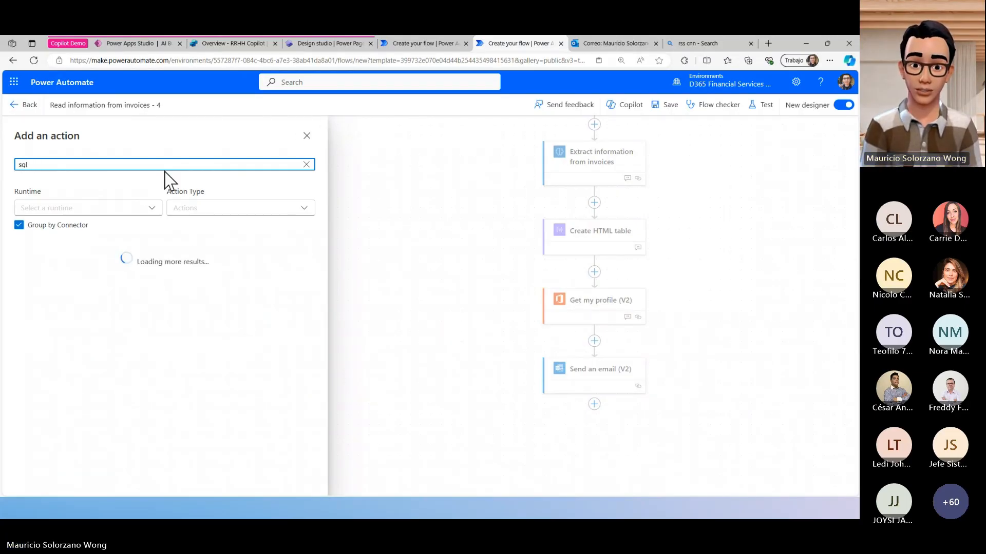
{"action": "key", "text": "BackSpace"}
{"action": "key", "text": "BackSpace"}
{"action": "key", "text": "BackSpace"}
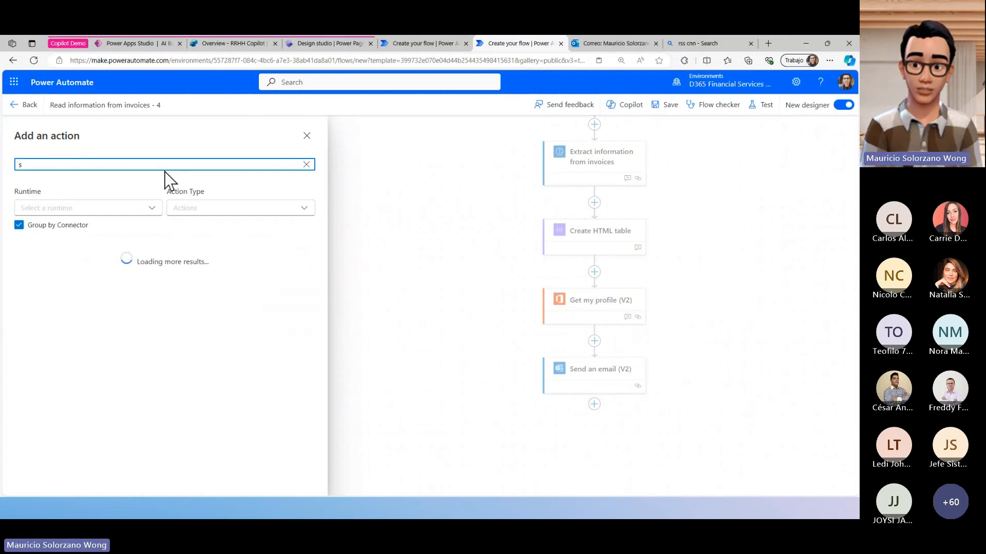
- Search the available actions for excel, look through the matching connectors, and leave action selection without adding anything
{"action": "type", "text": "excel"}
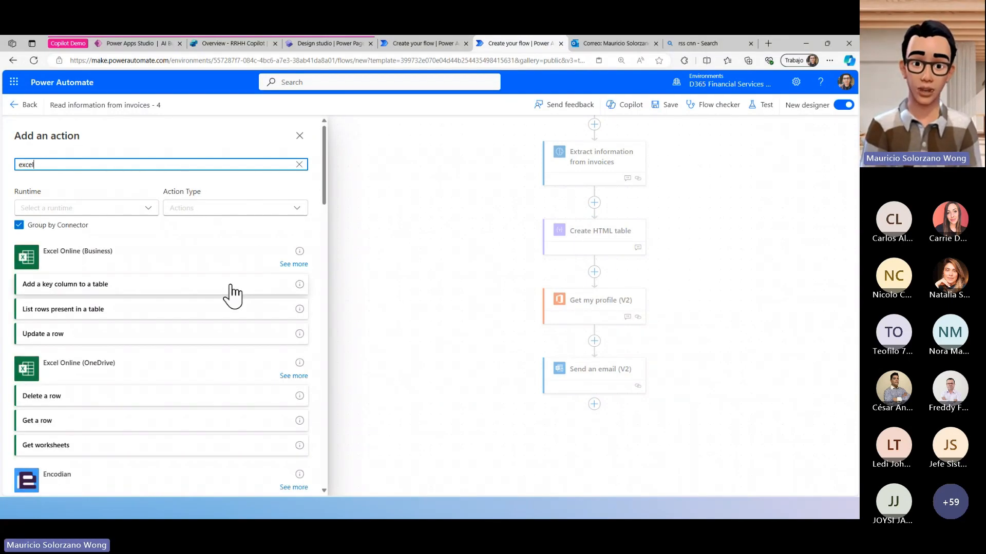
{"action": "scroll", "coordinate": [229, 314], "scroll_direction": "down", "scroll_amount": 2}
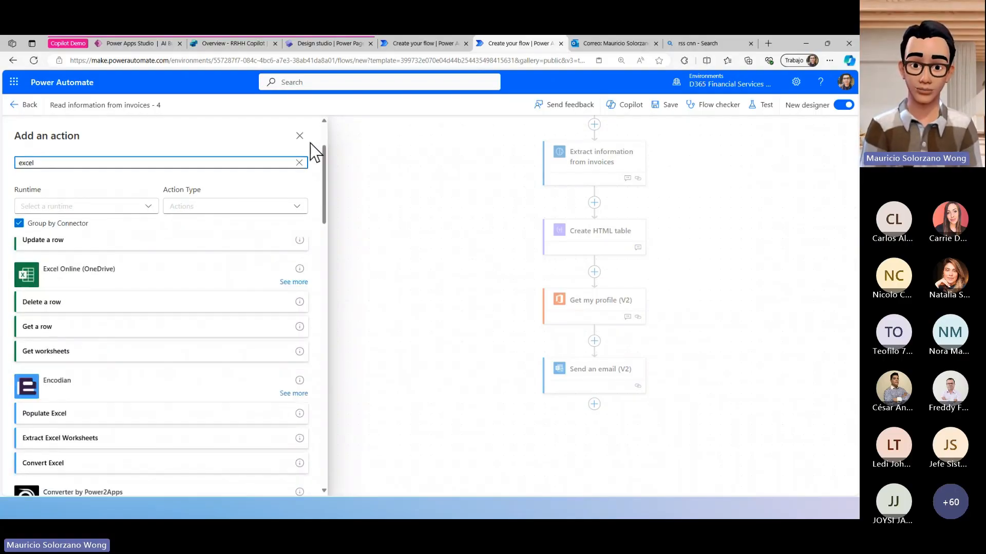
{"action": "left_click", "coordinate": [299, 136]}
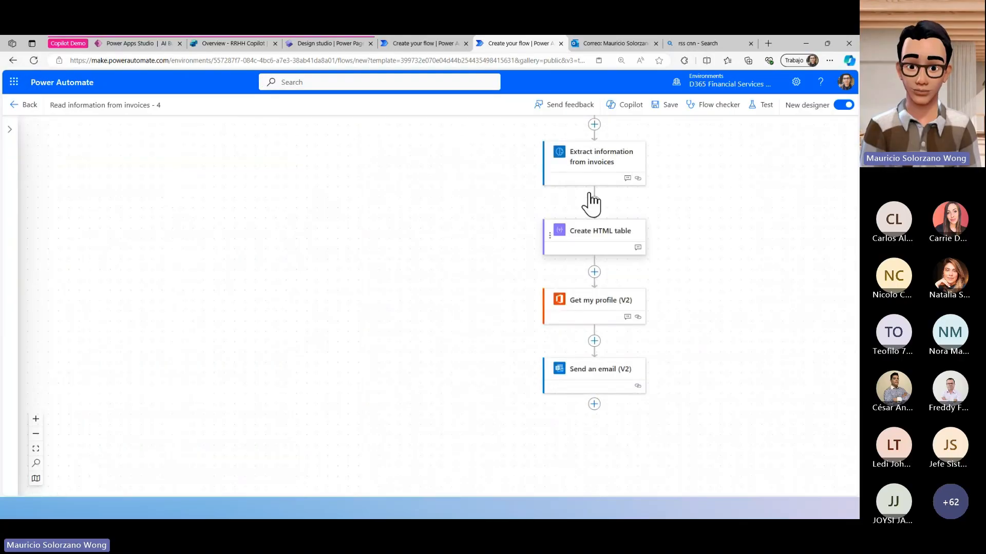
{"action": "scroll", "coordinate": [591, 202], "scroll_direction": "up", "scroll_amount": 3}
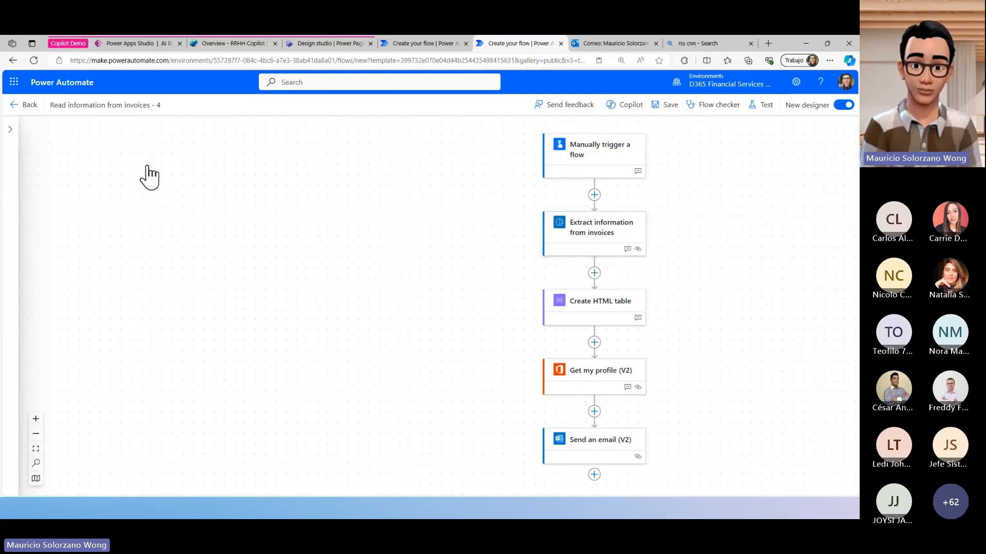
- Start adding an action at the end of the flow and filter the connectors to the Standard runtime
{"action": "left_click", "coordinate": [594, 474]}
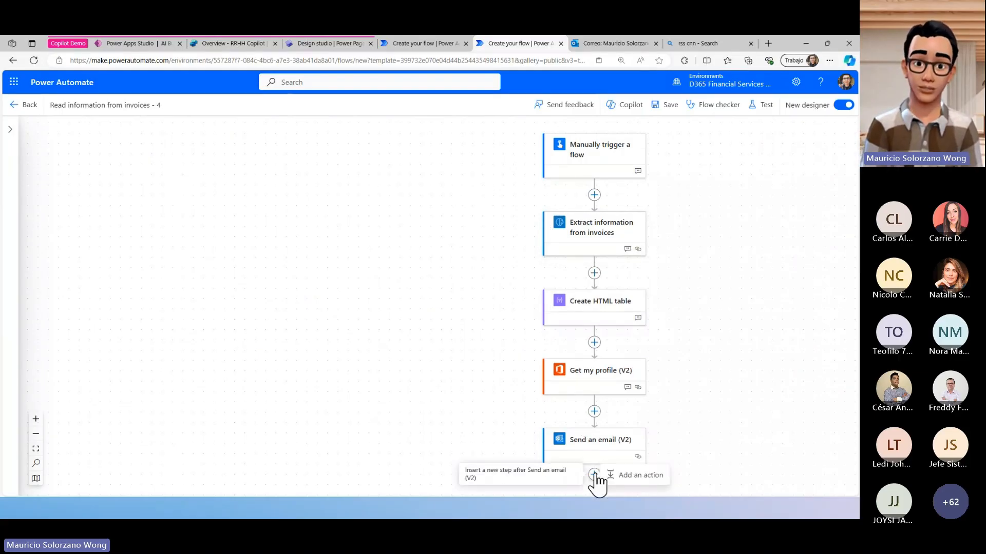
{"action": "left_click", "coordinate": [626, 478]}
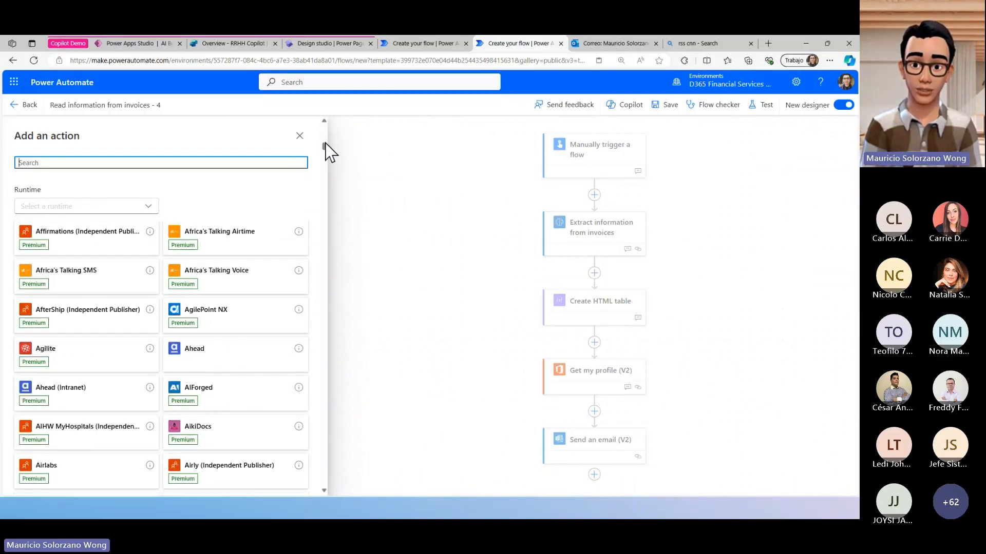
{"action": "left_click", "coordinate": [144, 208]}
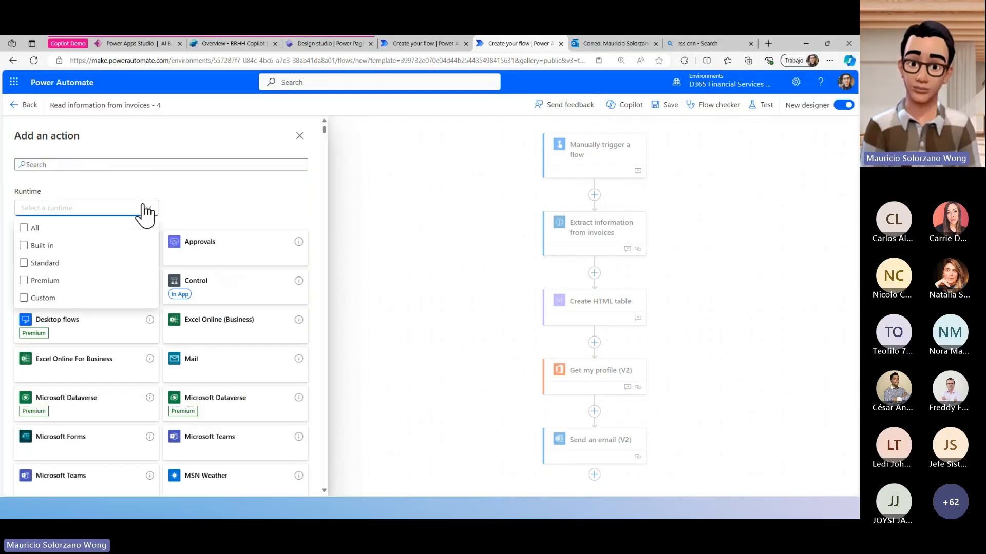
{"action": "left_click", "coordinate": [89, 267]}
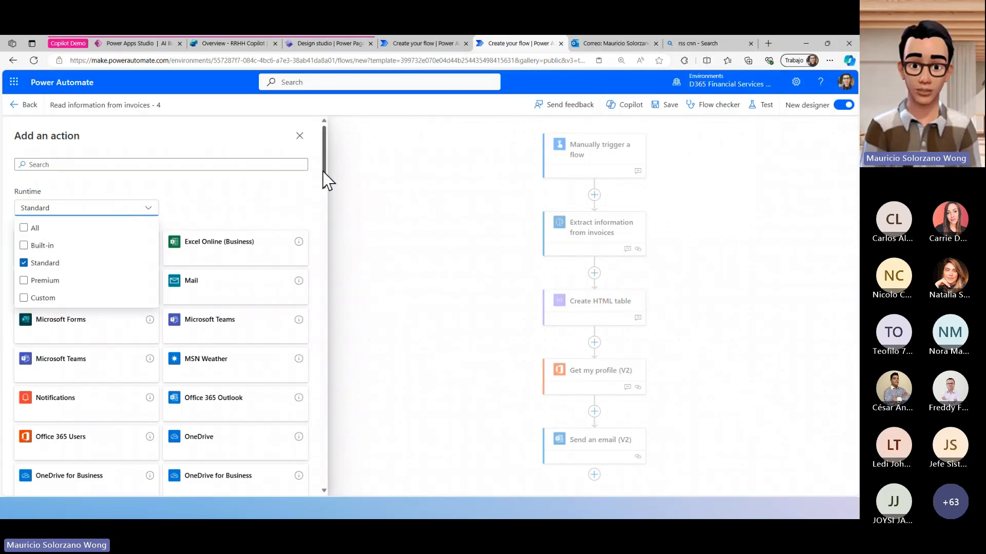
{"action": "left_click_drag", "start_coordinate": [323, 177], "coordinate": [351, 479]}
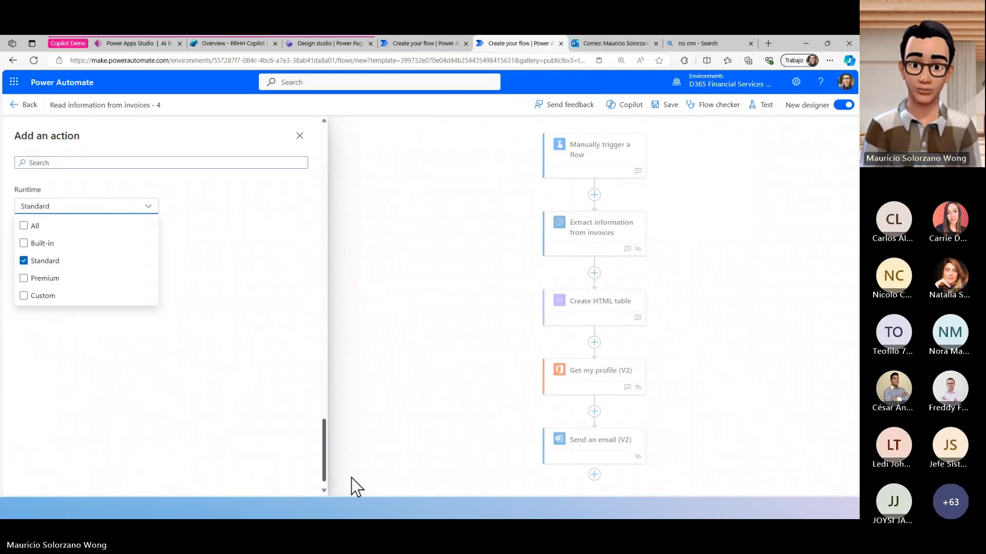
{"action": "left_click", "coordinate": [146, 213]}
- Browse the list of Standard connectors through to its end and return to the beginning
{"action": "scroll", "coordinate": [273, 352], "scroll_direction": "down", "scroll_amount": 3}
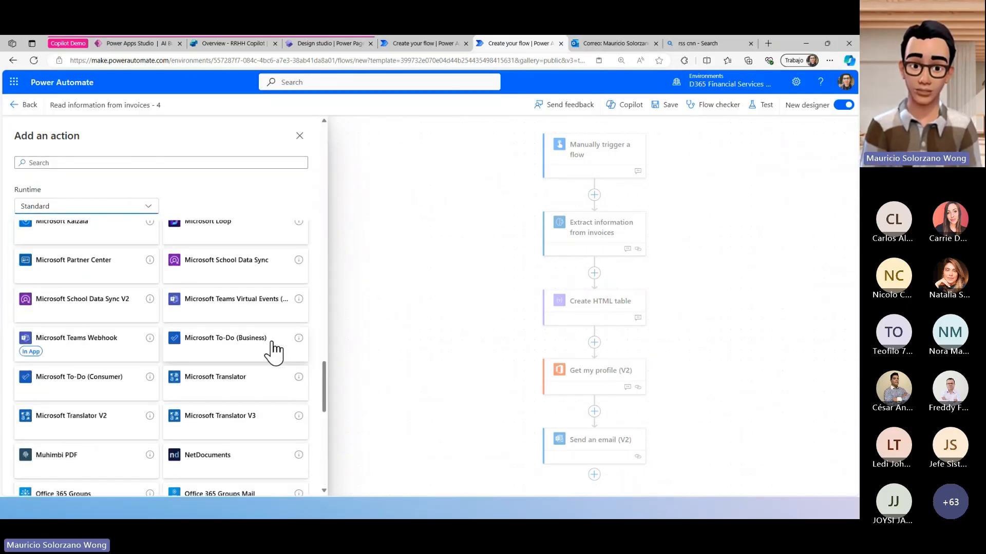
{"action": "scroll", "coordinate": [288, 365], "scroll_direction": "down", "scroll_amount": 2}
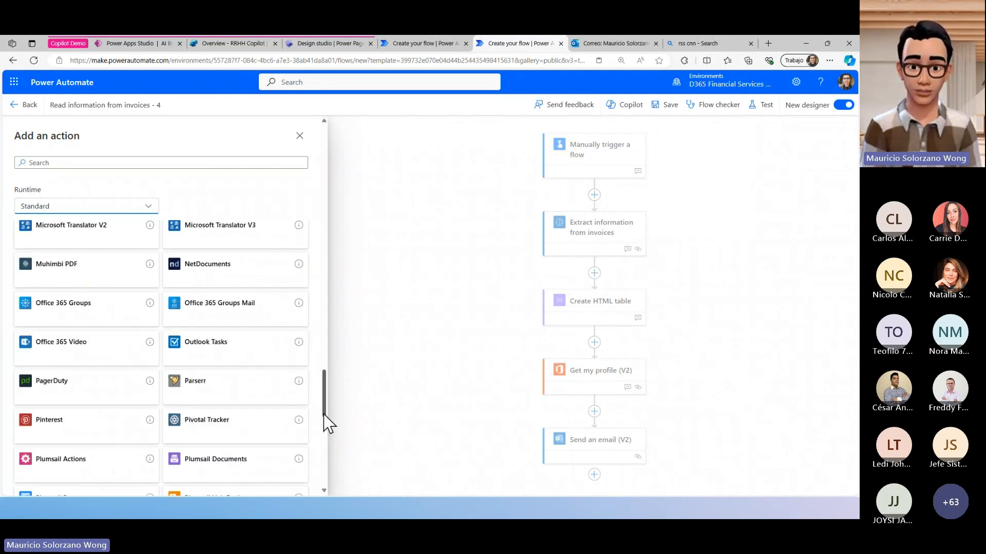
{"action": "left_click_drag", "start_coordinate": [323, 414], "coordinate": [332, 483]}
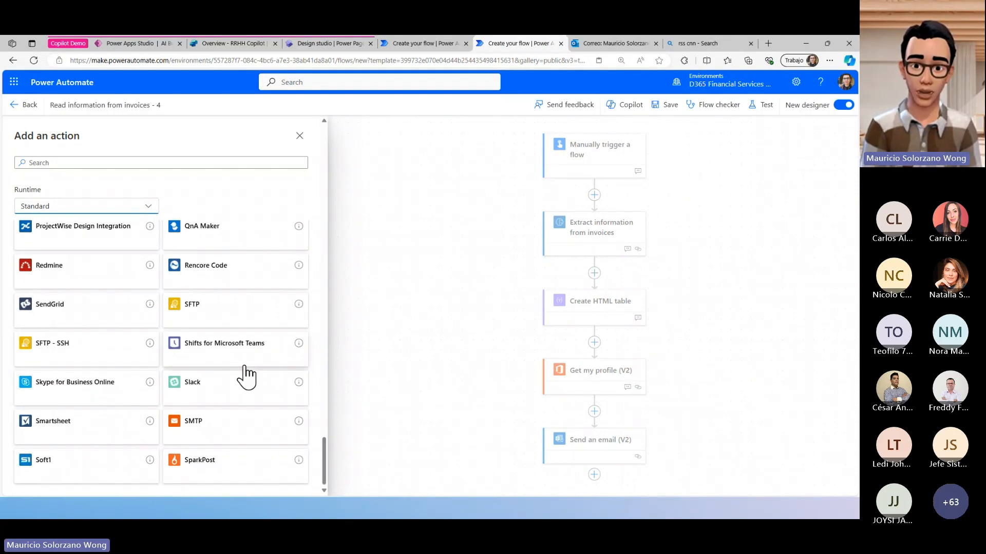
{"action": "scroll", "coordinate": [250, 437], "scroll_direction": "up", "scroll_amount": 2}
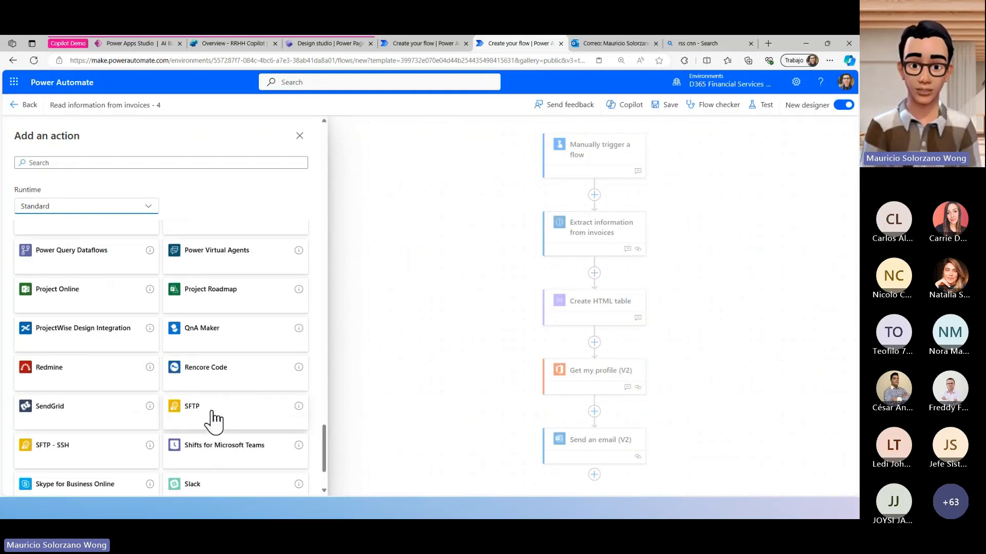
{"action": "scroll", "coordinate": [214, 418], "scroll_direction": "up", "scroll_amount": 4}
{"action": "scroll", "coordinate": [214, 413], "scroll_direction": "up", "scroll_amount": 7}
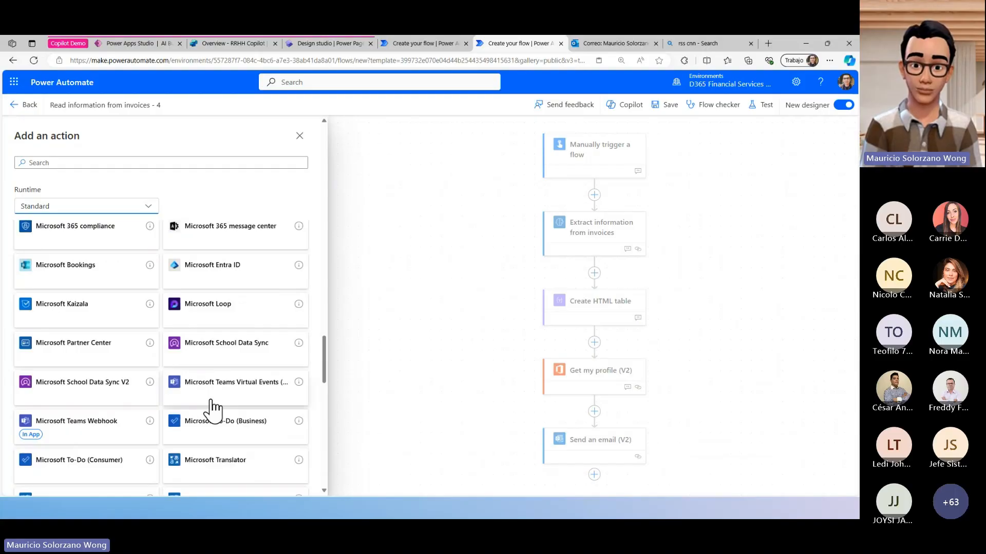
{"action": "scroll", "coordinate": [211, 409], "scroll_direction": "up", "scroll_amount": 15}
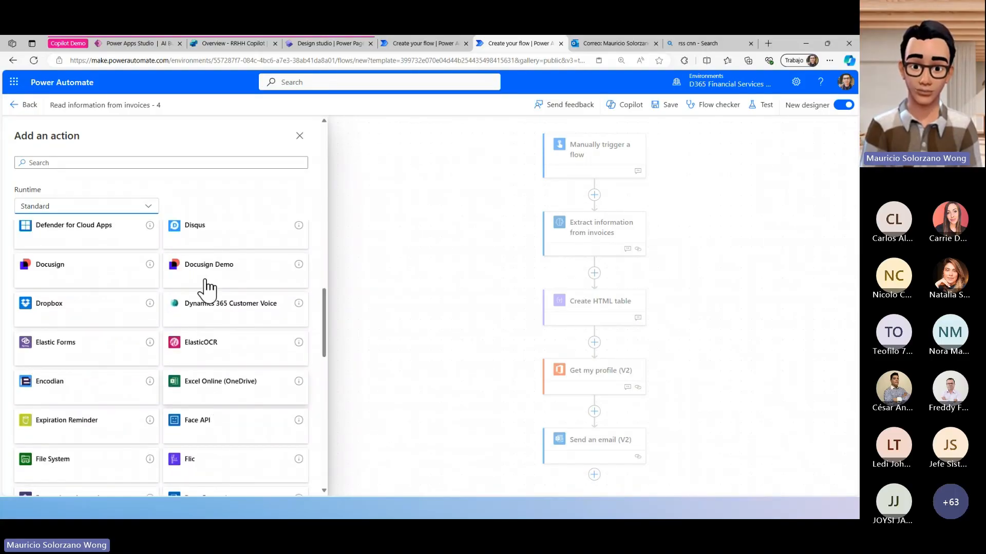
{"action": "scroll", "coordinate": [208, 277], "scroll_direction": "up", "scroll_amount": 10}
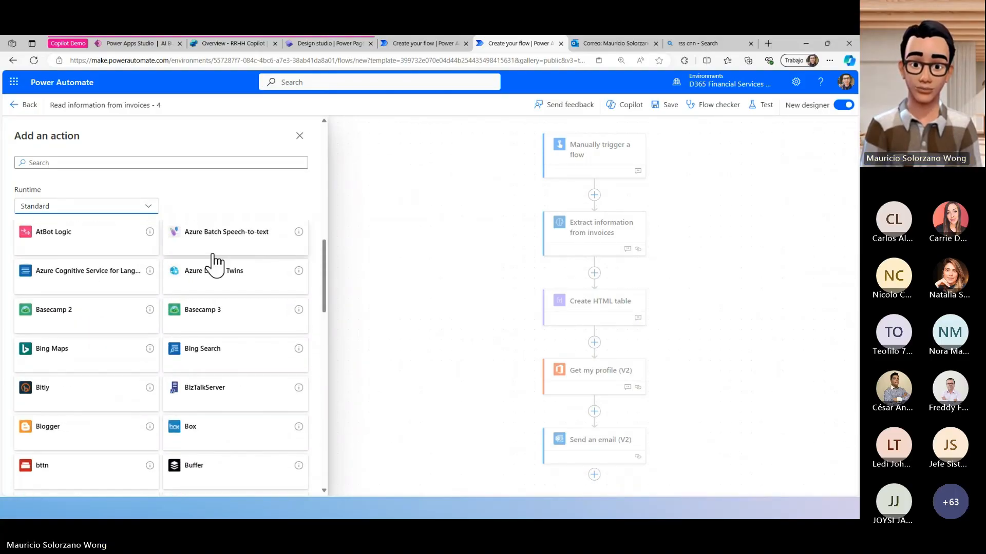
- Reset the connector runtime filter to All, and narrow it to Custom connectors
{"action": "left_click", "coordinate": [114, 210]}
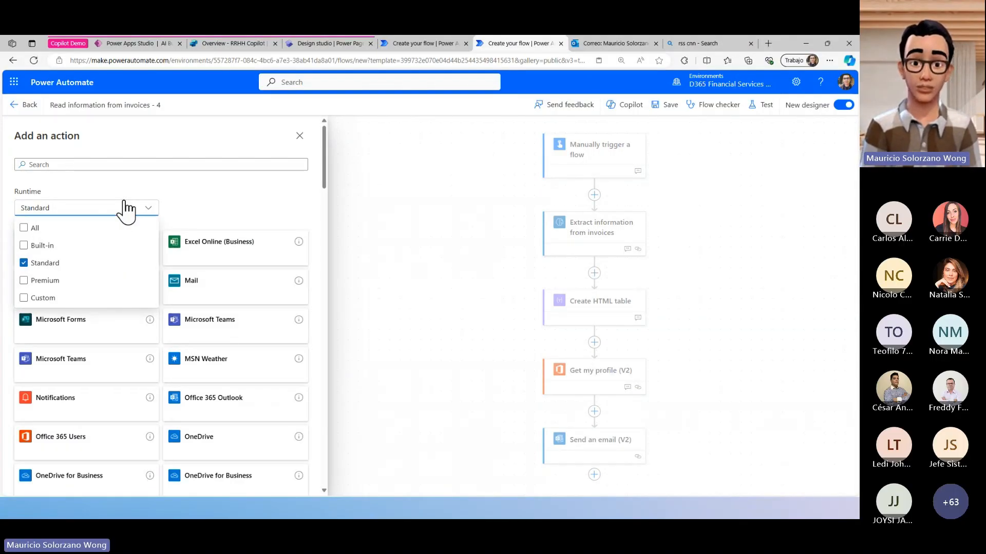
{"action": "left_click", "coordinate": [35, 234]}
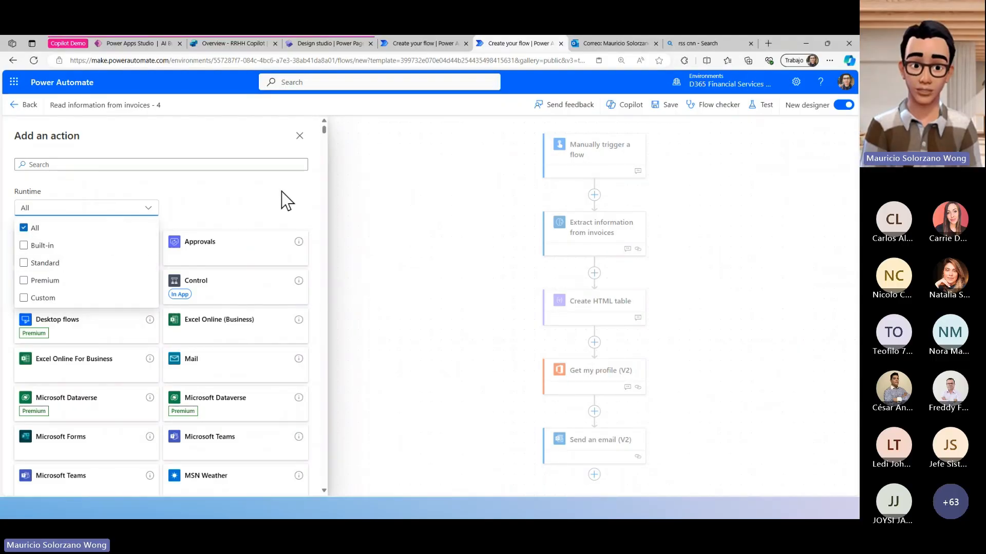
{"action": "left_click", "coordinate": [135, 210]}
{"action": "left_click", "coordinate": [135, 211]}
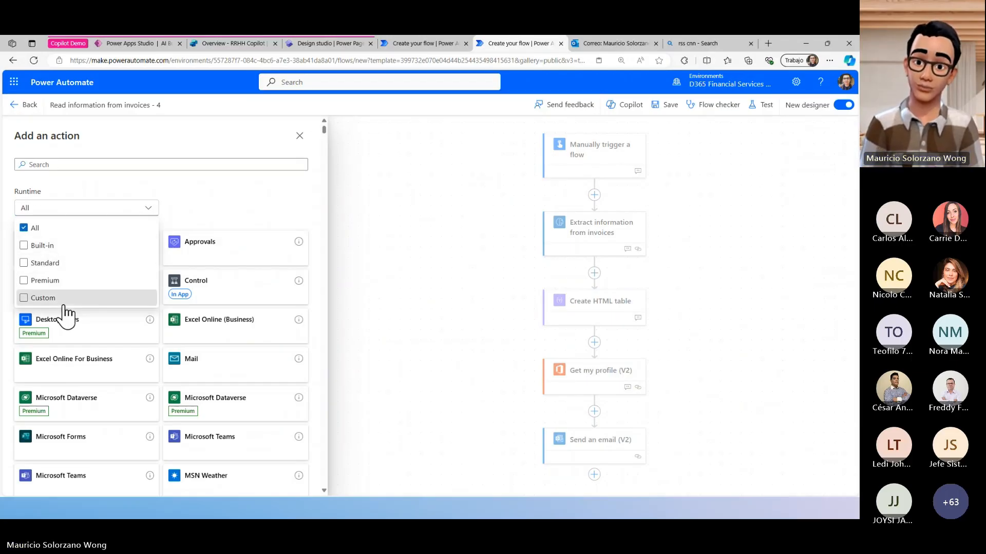
{"action": "left_click", "coordinate": [60, 301]}
{"action": "left_click", "coordinate": [254, 202]}
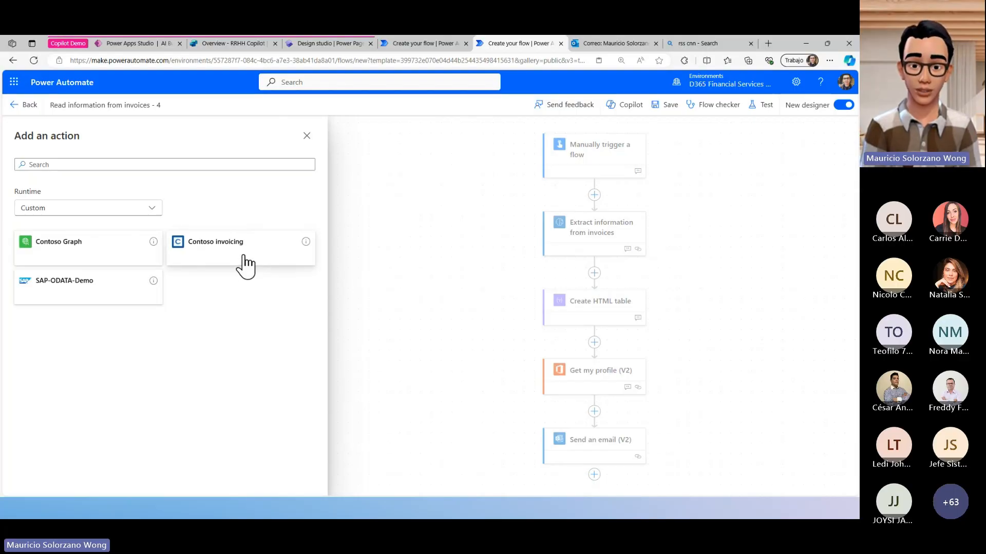
- Examine the actions offered by the Contoso invoicing and SAP-ODATA-Demo custom connectors, and return to the connector list
{"action": "left_click", "coordinate": [194, 257]}
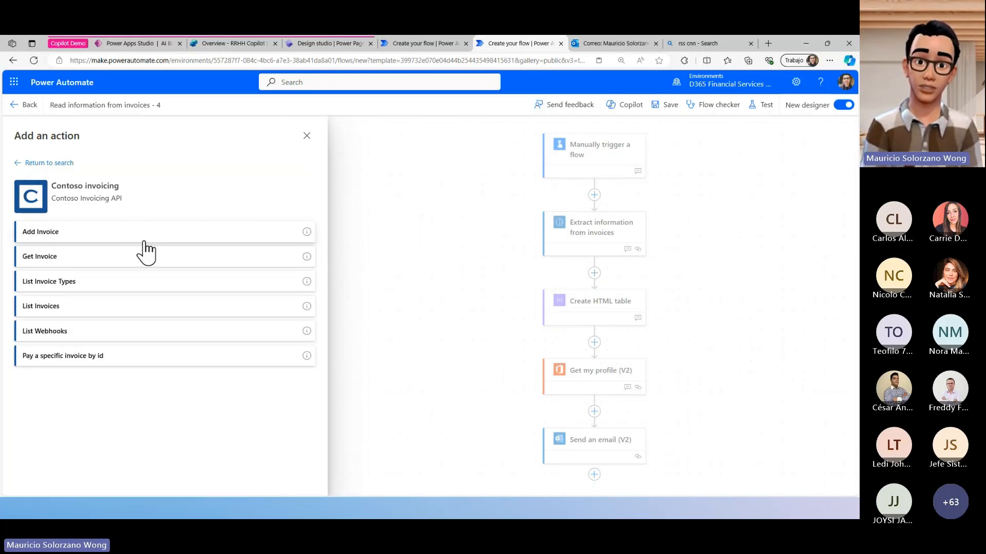
{"action": "left_click", "coordinate": [21, 164]}
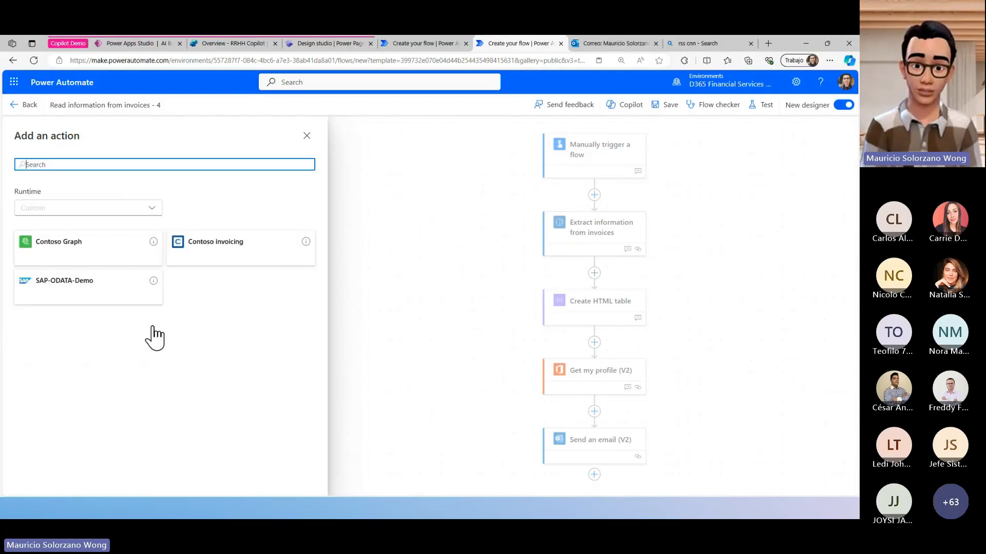
{"action": "left_click", "coordinate": [130, 304]}
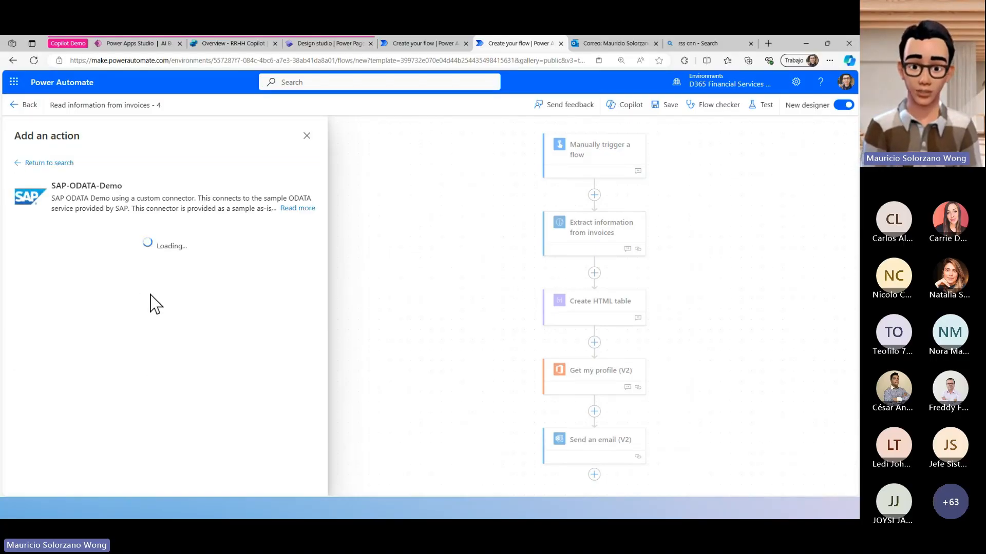
{"action": "scroll", "coordinate": [132, 270], "scroll_direction": "down", "scroll_amount": 3}
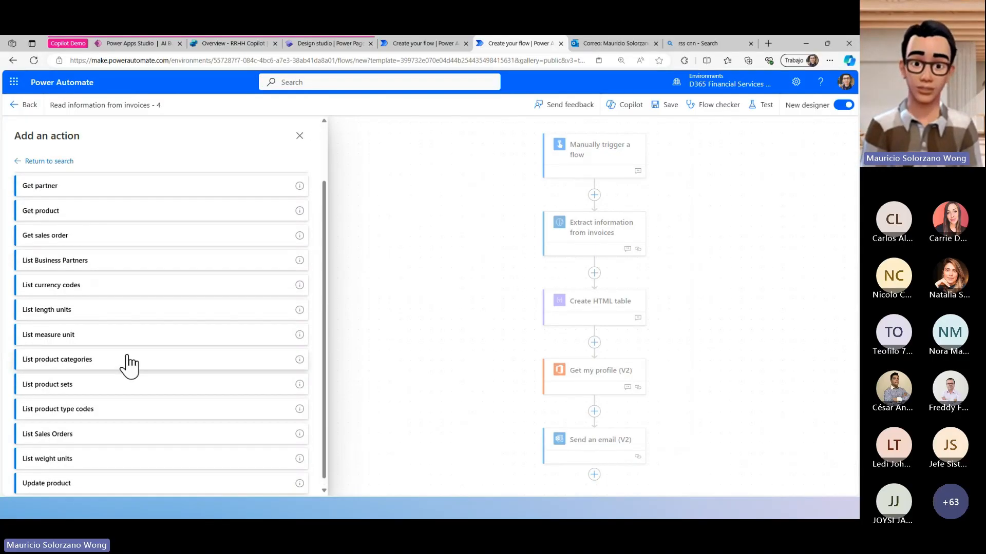
{"action": "scroll", "coordinate": [102, 328], "scroll_direction": "up", "scroll_amount": 3}
{"action": "scroll", "coordinate": [93, 240], "scroll_direction": "down", "scroll_amount": 3}
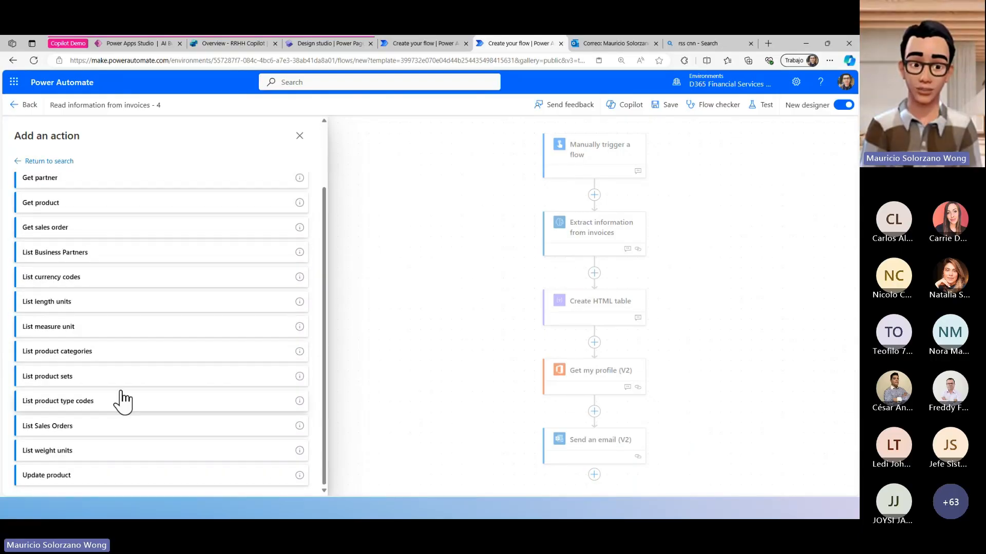
{"action": "scroll", "coordinate": [121, 401], "scroll_direction": "up", "scroll_amount": 3}
{"action": "left_click", "coordinate": [18, 161]}
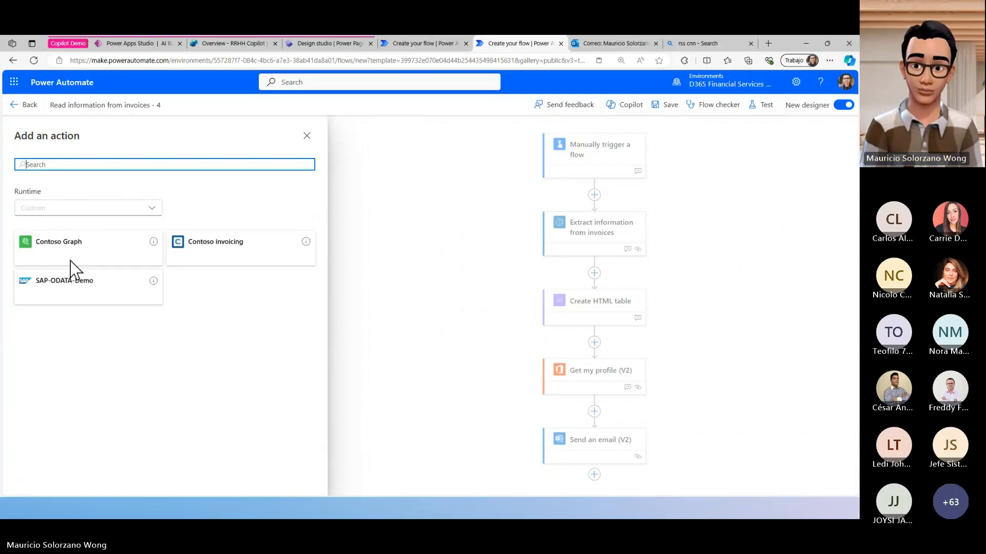
- Reset the connector runtime filter to All and search the available actions for azure
{"action": "left_click", "coordinate": [96, 208]}
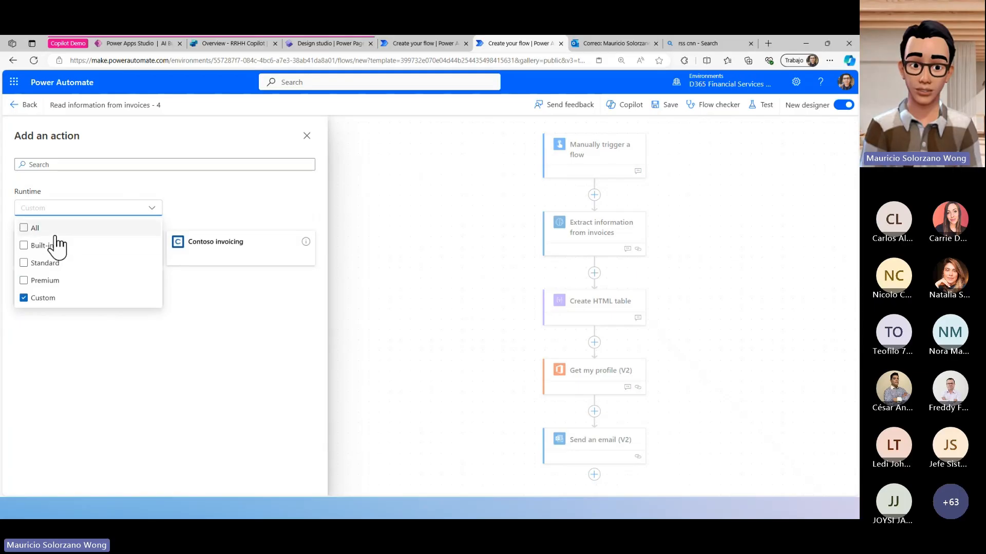
{"action": "left_click", "coordinate": [30, 227]}
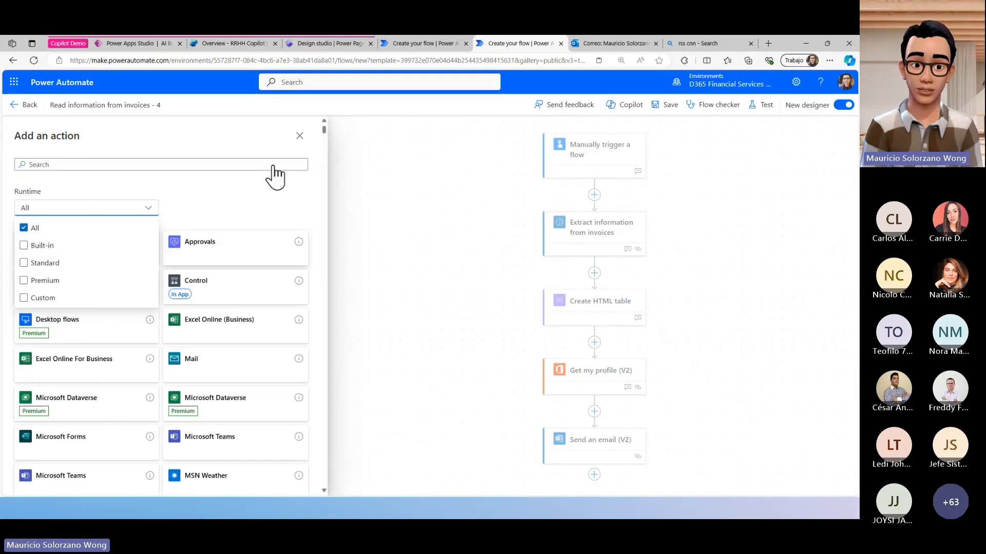
{"action": "left_click", "coordinate": [279, 168]}
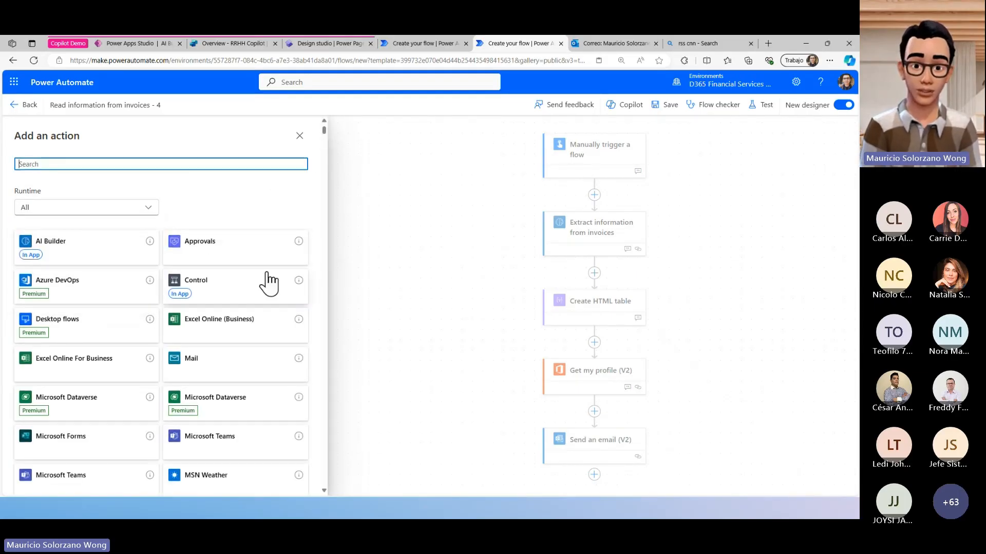
{"action": "scroll", "coordinate": [269, 282], "scroll_direction": "down", "scroll_amount": 10}
{"action": "scroll", "coordinate": [280, 275], "scroll_direction": "down", "scroll_amount": 5}
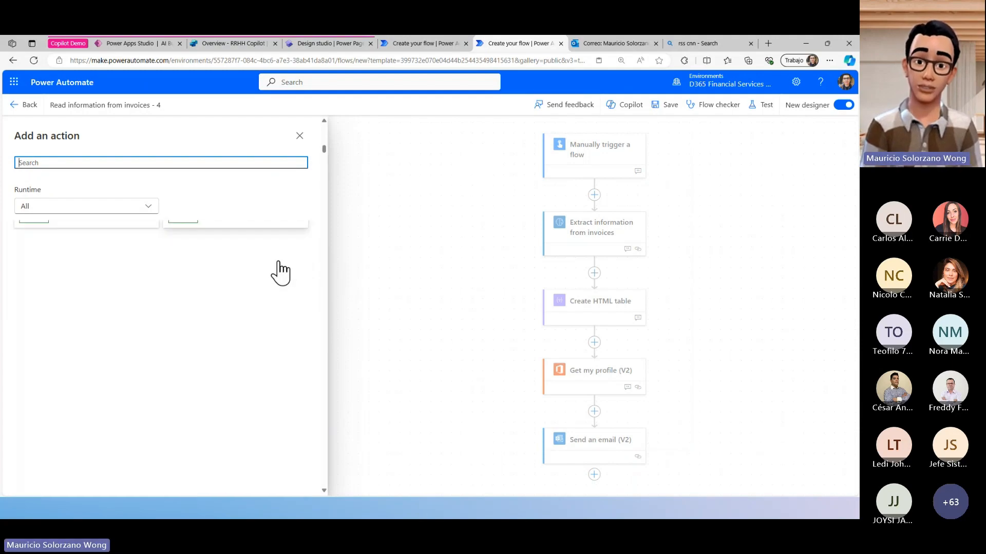
{"action": "left_click", "coordinate": [267, 160]}
{"action": "type", "text": "azure"}
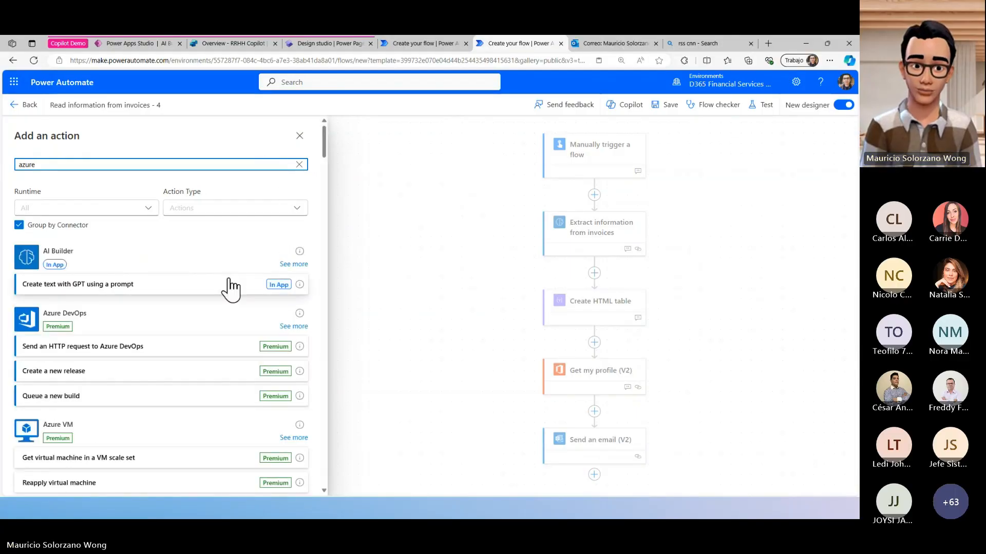
- Examine the Azure connectors and their actions in the search results, such as DevOps, Key Vault, SQL Data Warehouse and Data Explorer
{"action": "scroll", "coordinate": [229, 282], "scroll_direction": "down", "scroll_amount": 2}
{"action": "scroll", "coordinate": [218, 264], "scroll_direction": "up", "scroll_amount": 2}
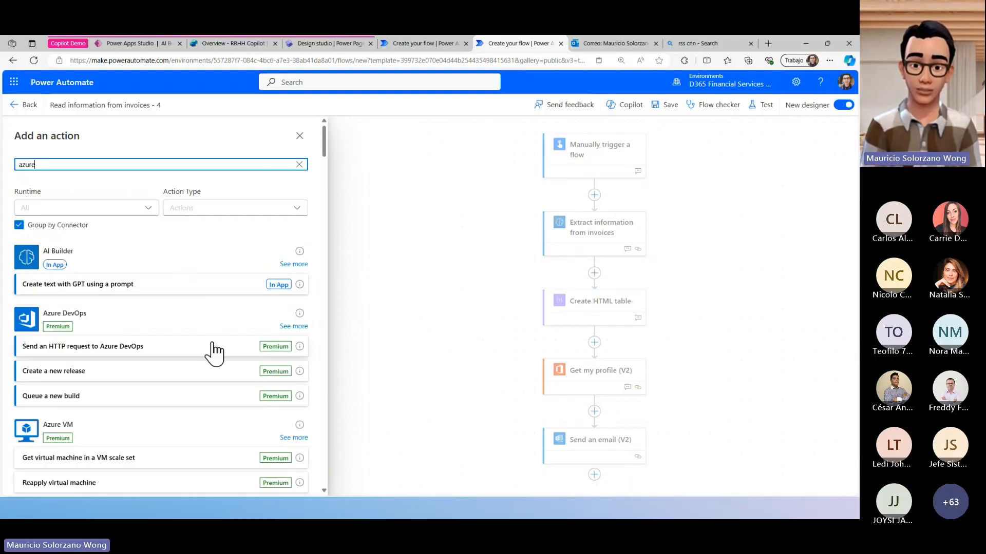
{"action": "scroll", "coordinate": [159, 416], "scroll_direction": "down", "scroll_amount": 1}
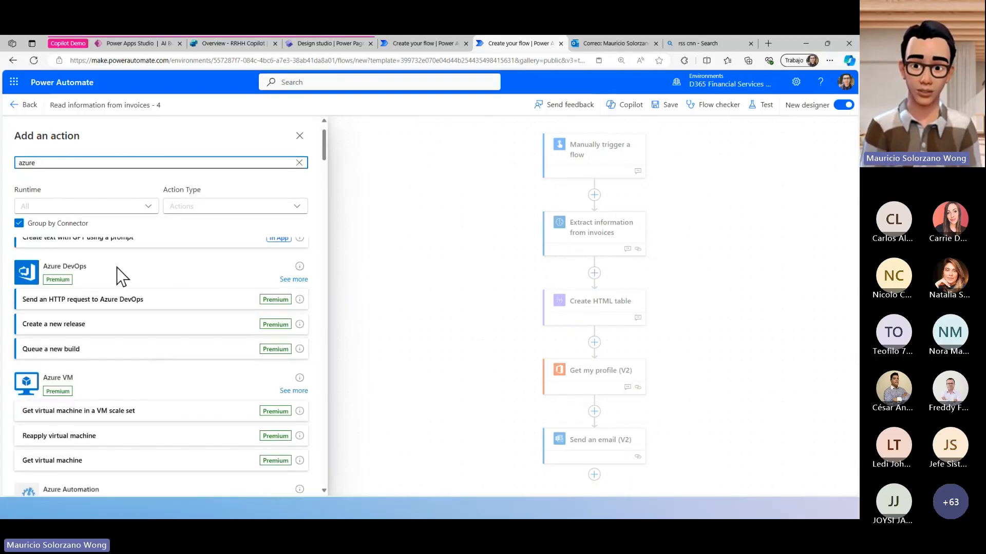
{"action": "scroll", "coordinate": [117, 267], "scroll_direction": "down", "scroll_amount": 8}
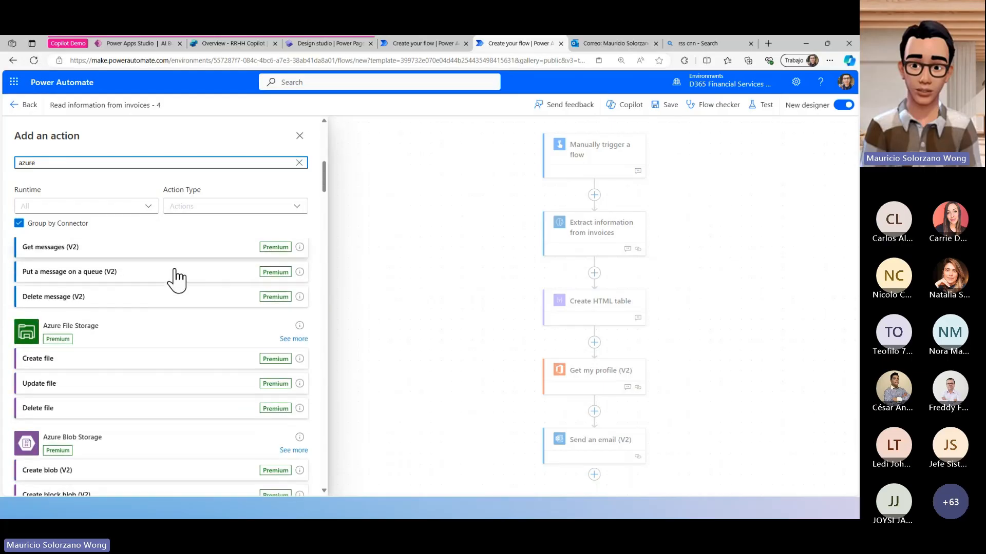
{"action": "scroll", "coordinate": [220, 356], "scroll_direction": "down", "scroll_amount": 1}
{"action": "scroll", "coordinate": [229, 352], "scroll_direction": "down", "scroll_amount": 6}
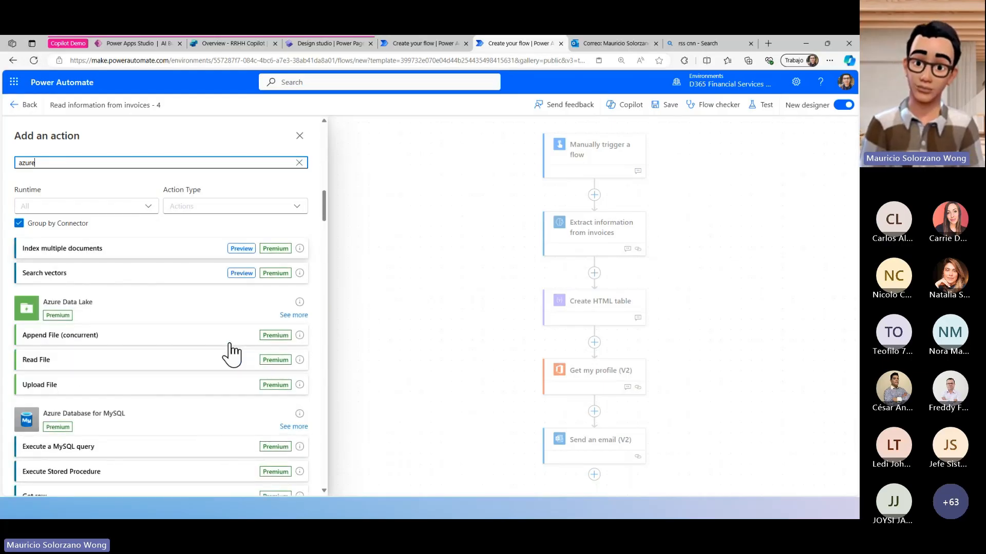
{"action": "scroll", "coordinate": [232, 354], "scroll_direction": "down", "scroll_amount": 5}
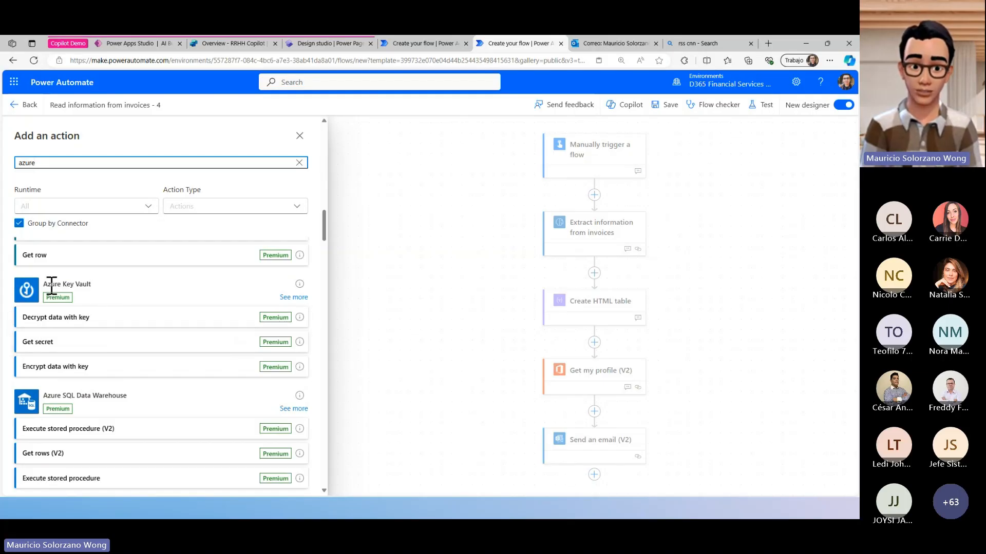
{"action": "scroll", "coordinate": [217, 336], "scroll_direction": "down", "scroll_amount": 5}
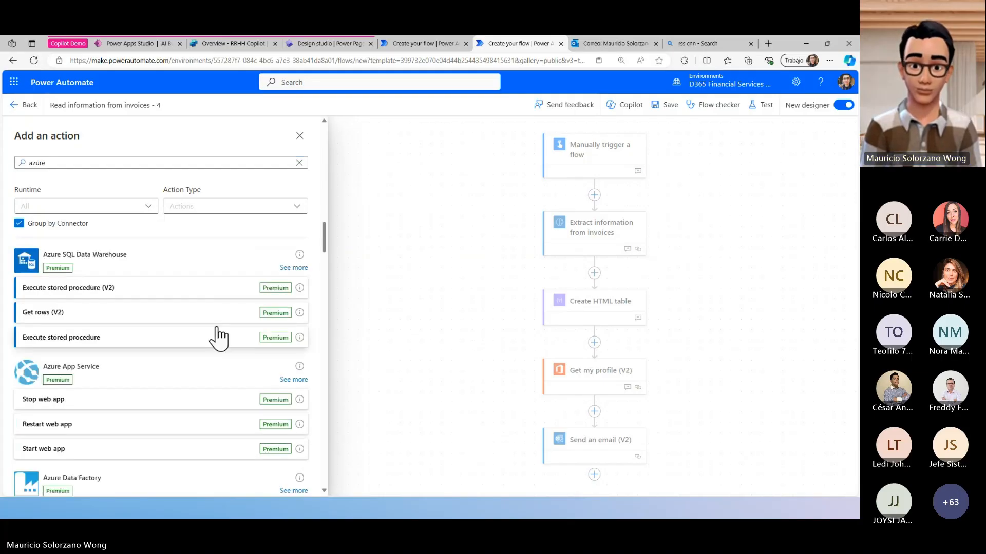
{"action": "scroll", "coordinate": [206, 336], "scroll_direction": "down", "scroll_amount": 15}
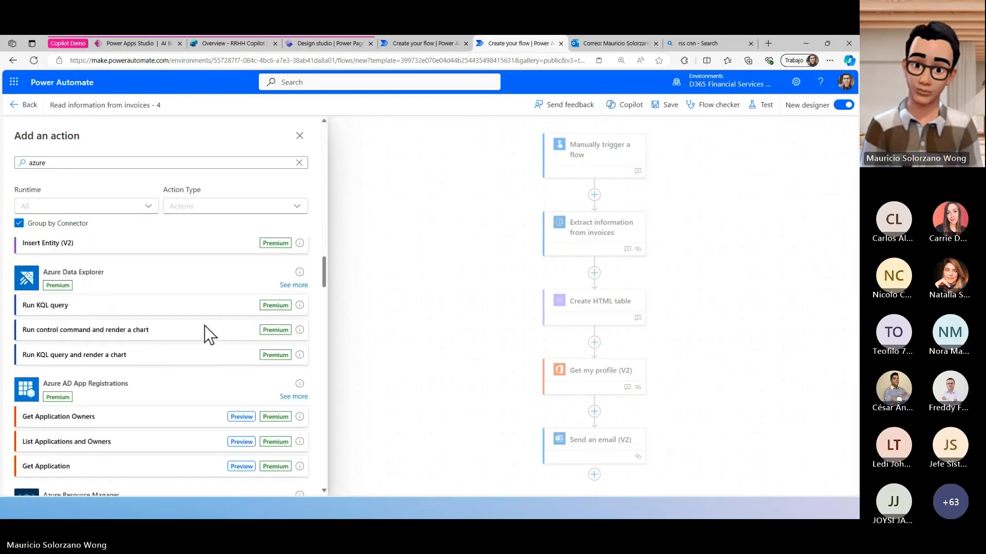
- Switch back to the invoice flow's designer in the browser, close the action picker and return to the flow's details page
{"action": "left_click", "coordinate": [431, 518]}
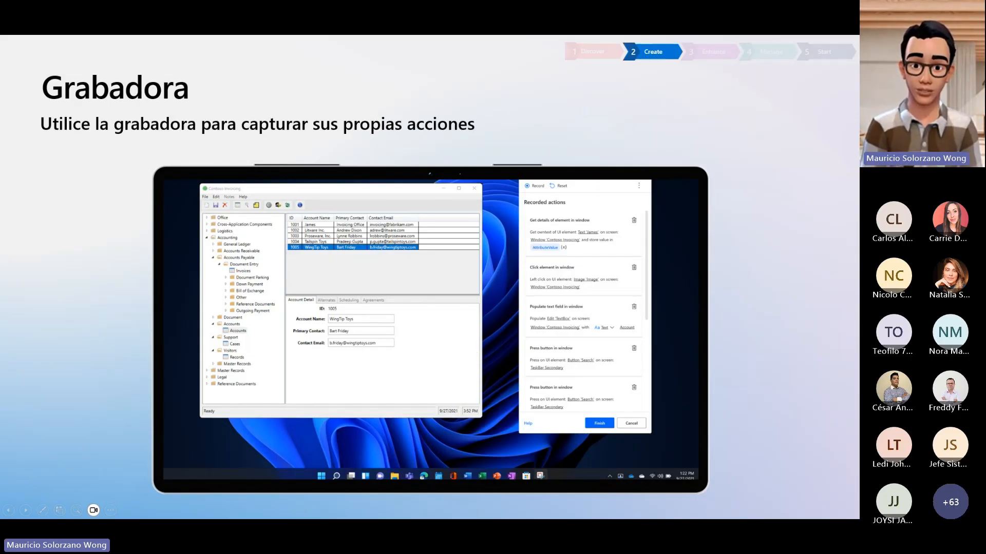
{"action": "key", "text": "alt+Tab"}
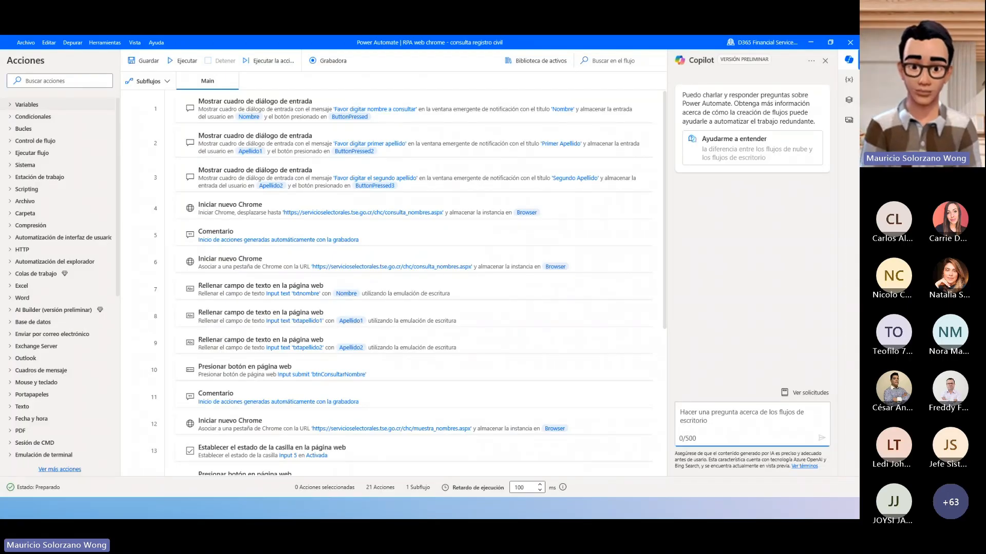
{"action": "key", "text": "alt+Tab"}
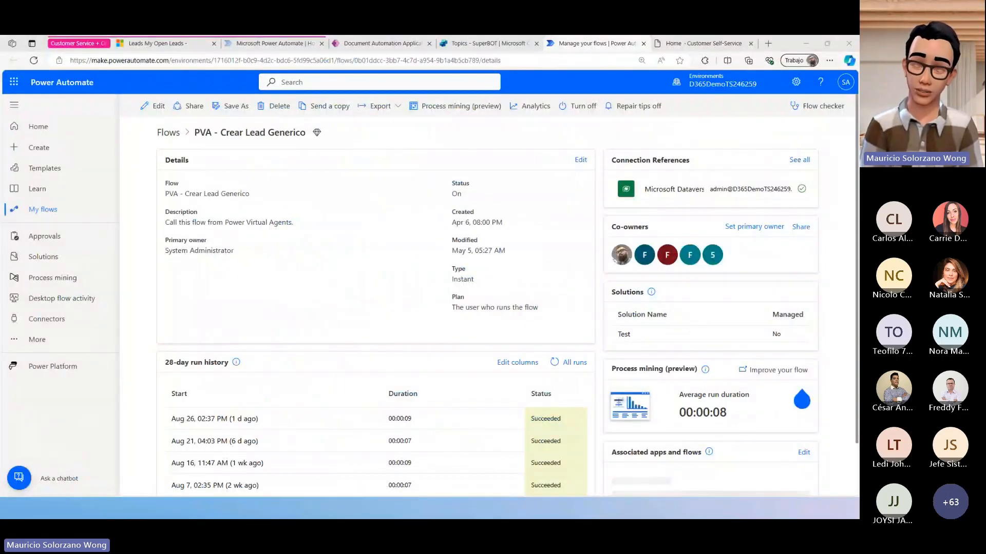
{"action": "key", "text": "alt+Tab"}
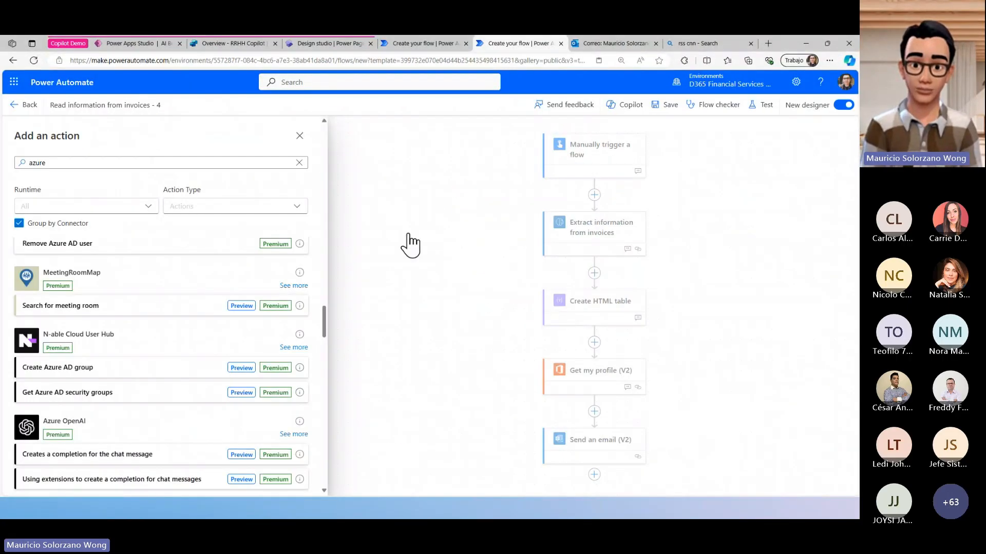
{"action": "left_click", "coordinate": [302, 135]}
{"action": "left_click", "coordinate": [13, 106]}
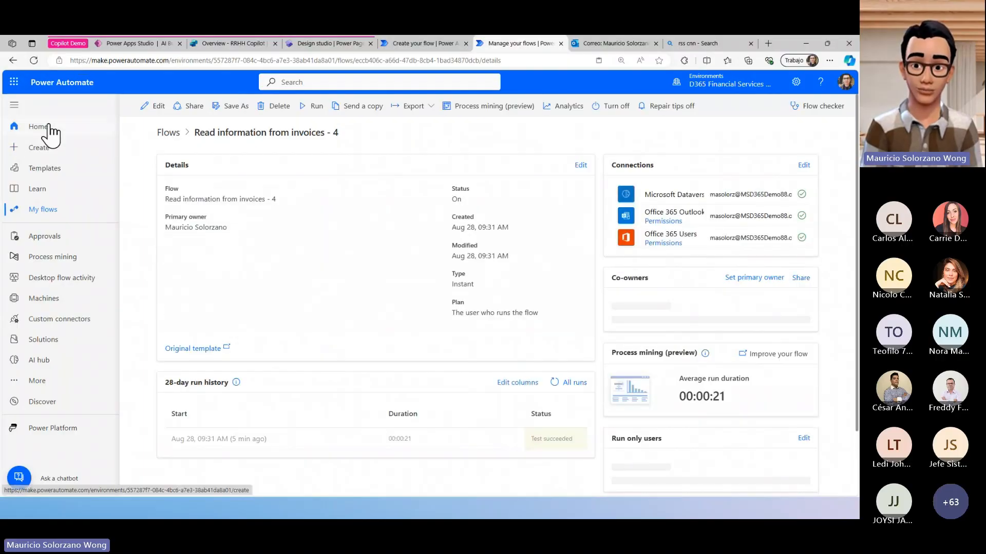
- Show the desktop flows among My flows and view the install option for Power Automate for desktop
{"action": "left_click", "coordinate": [64, 218]}
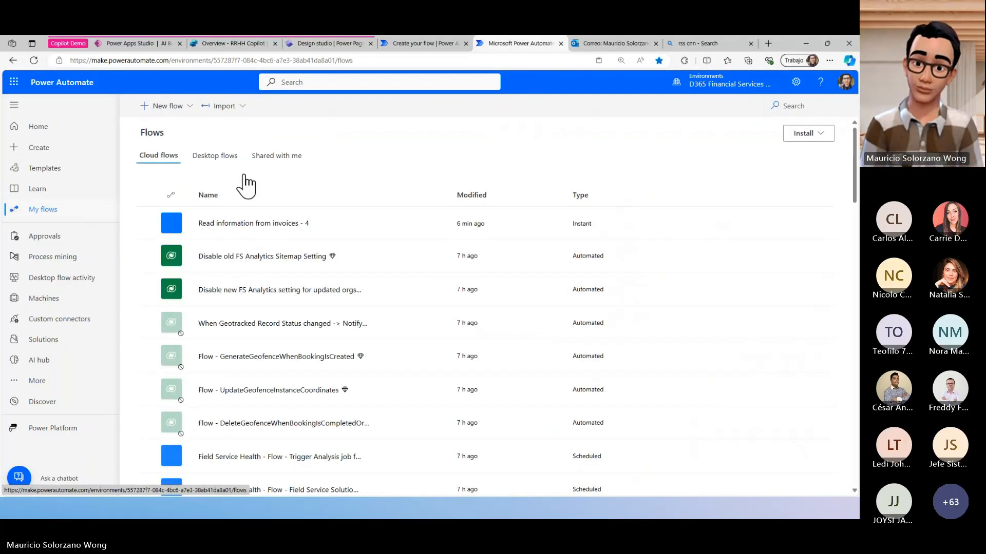
{"action": "left_click", "coordinate": [209, 156]}
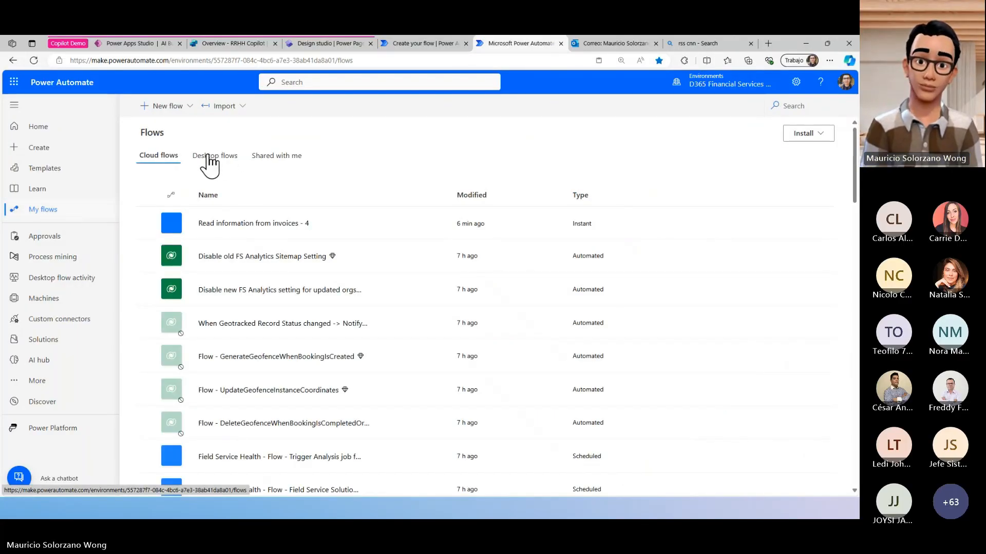
{"action": "left_click", "coordinate": [822, 136]}
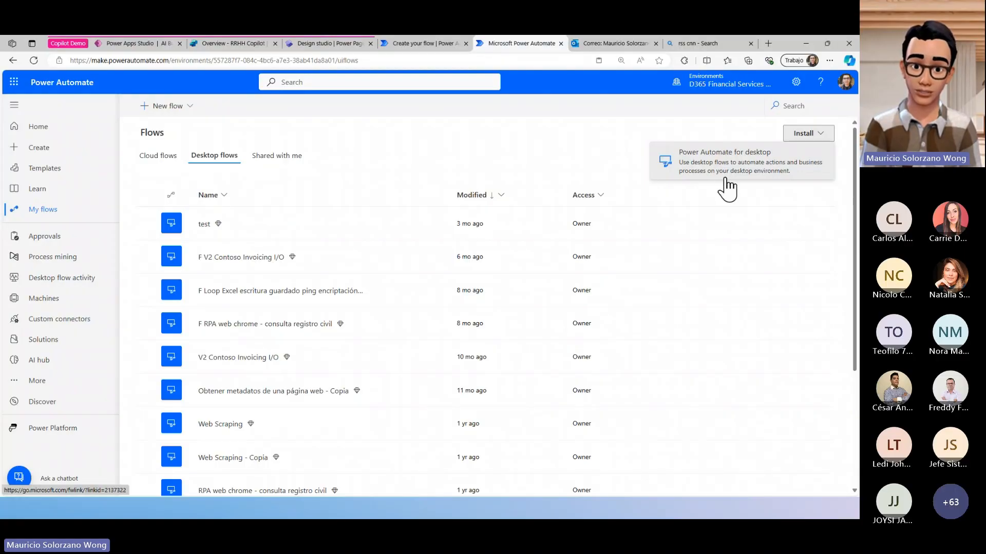
{"action": "left_click", "coordinate": [749, 139]}
{"action": "left_click", "coordinate": [807, 134]}
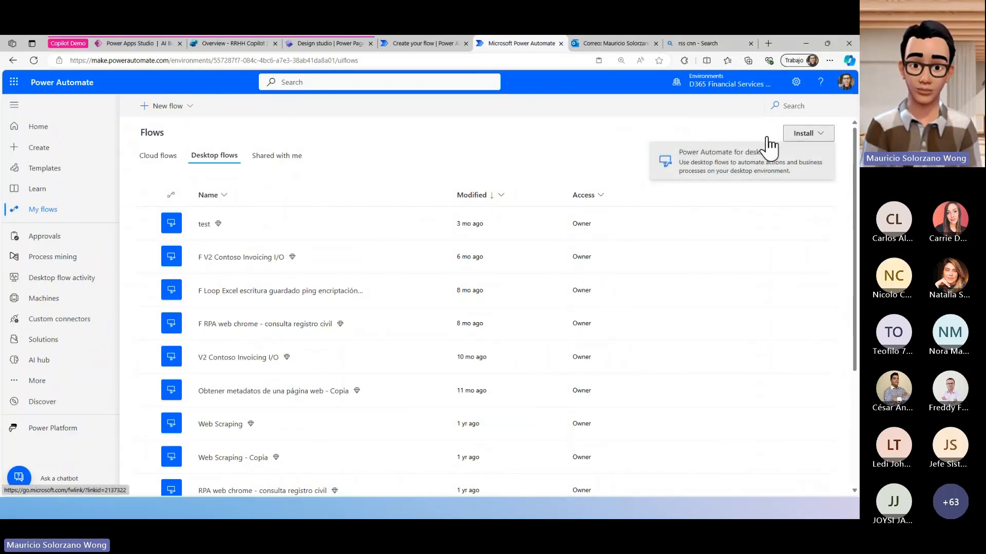
{"action": "left_click", "coordinate": [719, 132]}
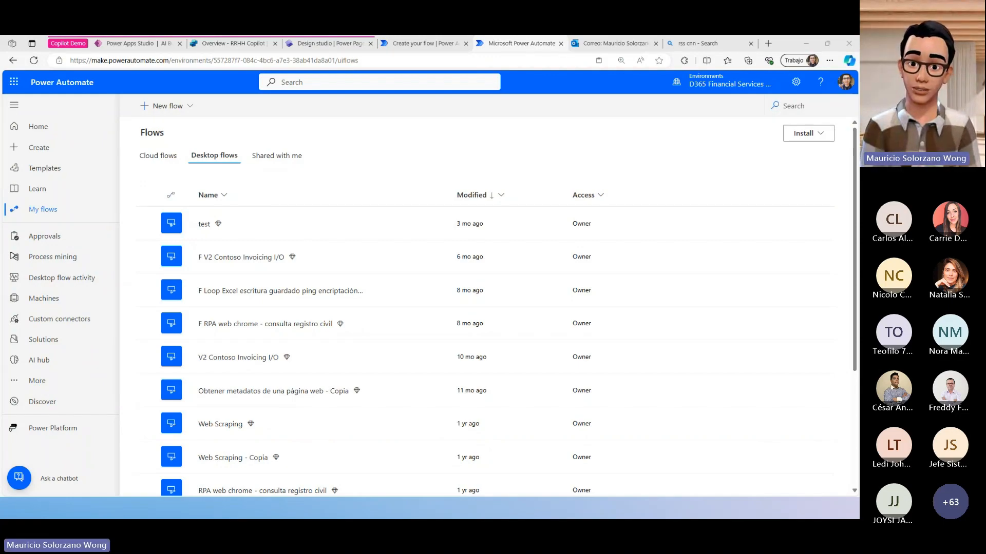
- Switch to Power Automate for desktop and look through its home page and the example flows in the Scripting category
{"action": "key", "text": "alt+Tab"}
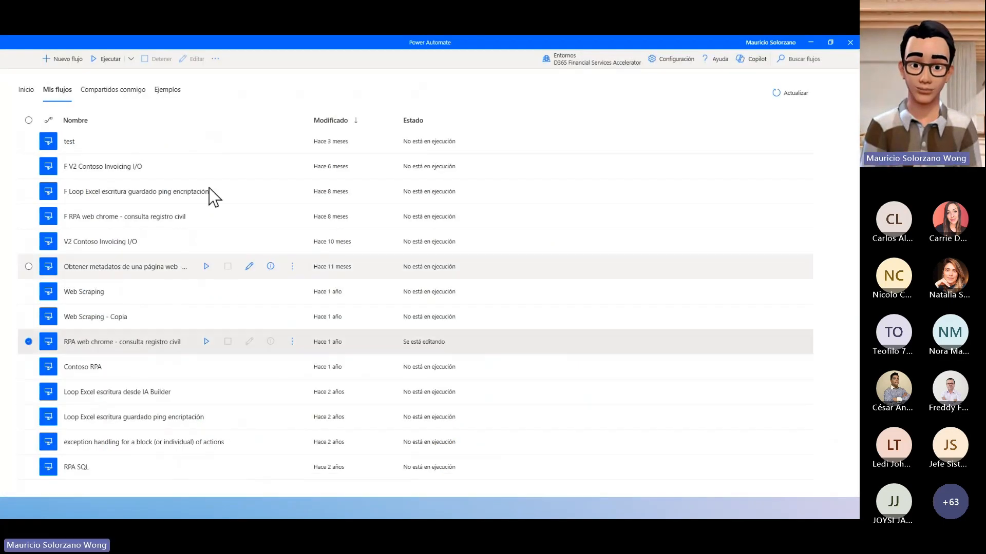
{"action": "left_click", "coordinate": [23, 91]}
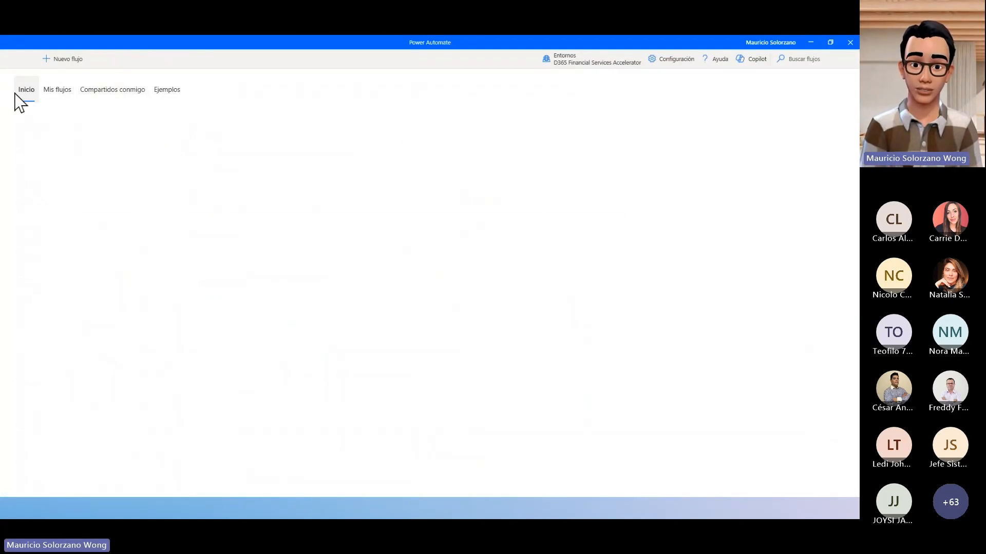
{"action": "scroll", "coordinate": [598, 389], "scroll_direction": "down", "scroll_amount": 1}
{"action": "scroll", "coordinate": [596, 389], "scroll_direction": "down", "scroll_amount": 1}
{"action": "scroll", "coordinate": [620, 352], "scroll_direction": "up", "scroll_amount": 3}
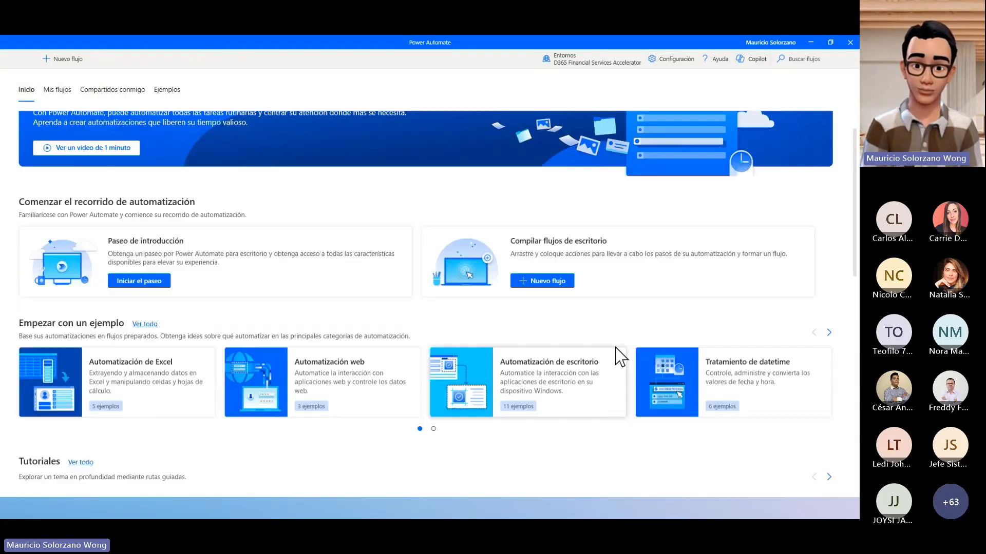
{"action": "mouse_move", "coordinate": [291, 46]}
{"action": "left_mouse_down"}
{"action": "mouse_move", "coordinate": [347, 161]}
{"action": "mouse_move", "coordinate": [273, 84]}
{"action": "mouse_move", "coordinate": [293, 63]}
{"action": "left_mouse_up"}
{"action": "double_click", "coordinate": [297, 54]}
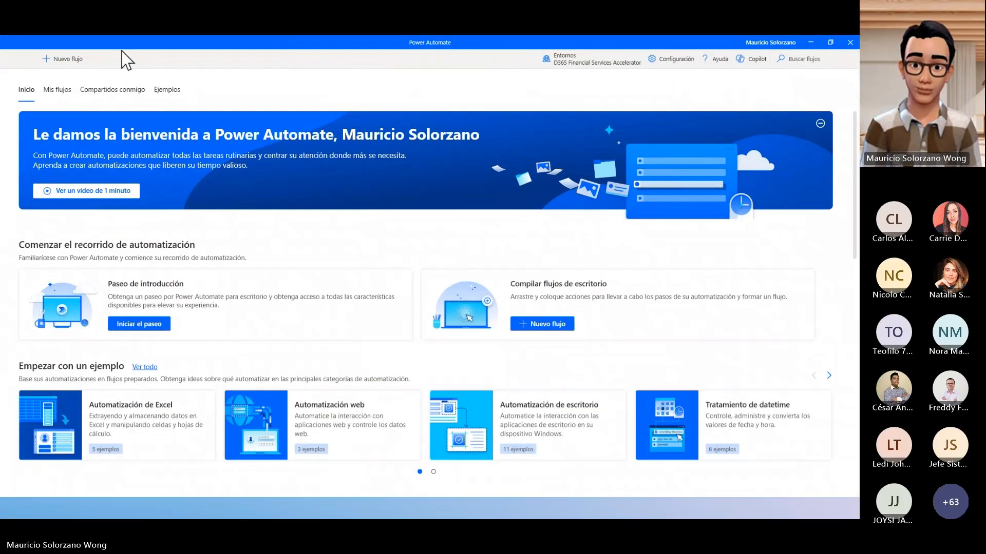
{"action": "scroll", "coordinate": [196, 303], "scroll_direction": "down", "scroll_amount": 1}
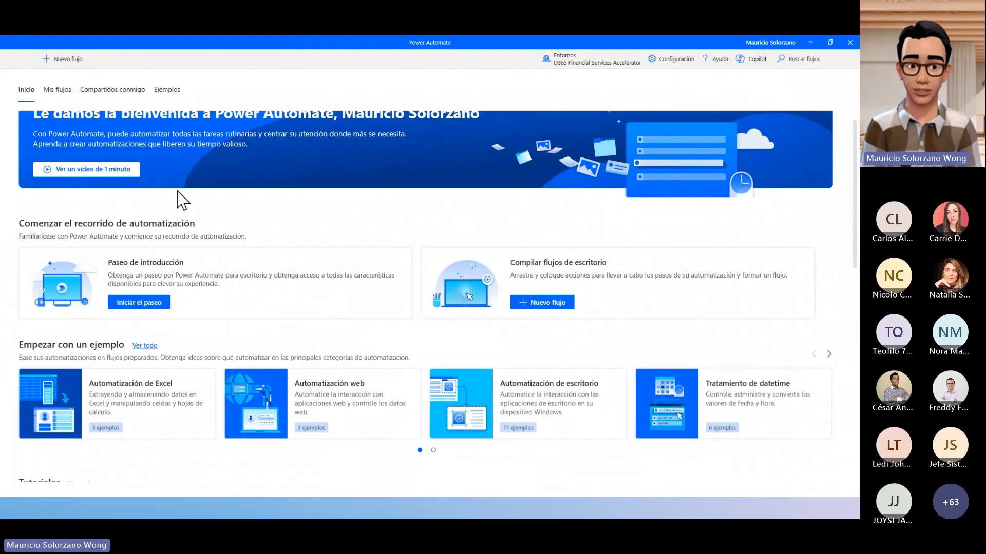
{"action": "left_click", "coordinate": [166, 90]}
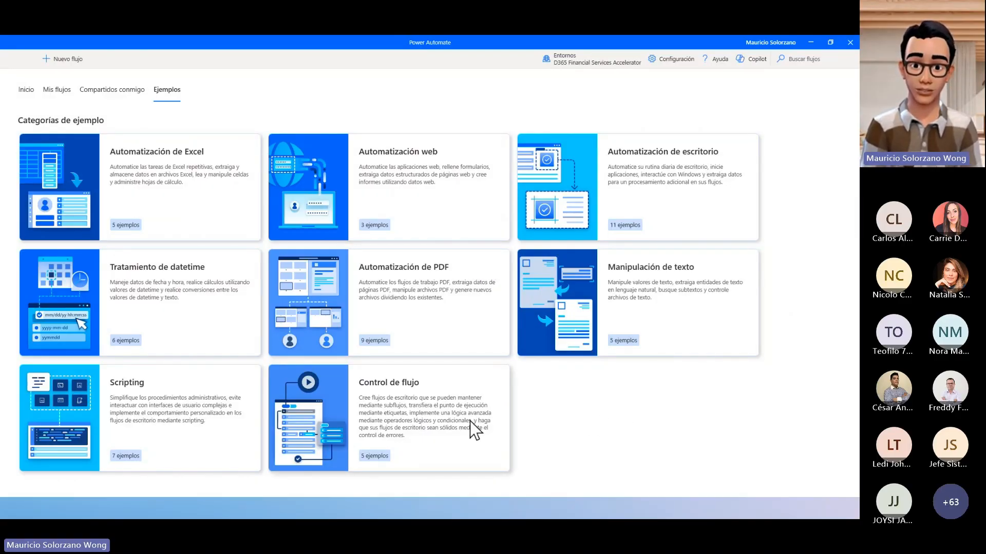
{"action": "left_click", "coordinate": [165, 395]}
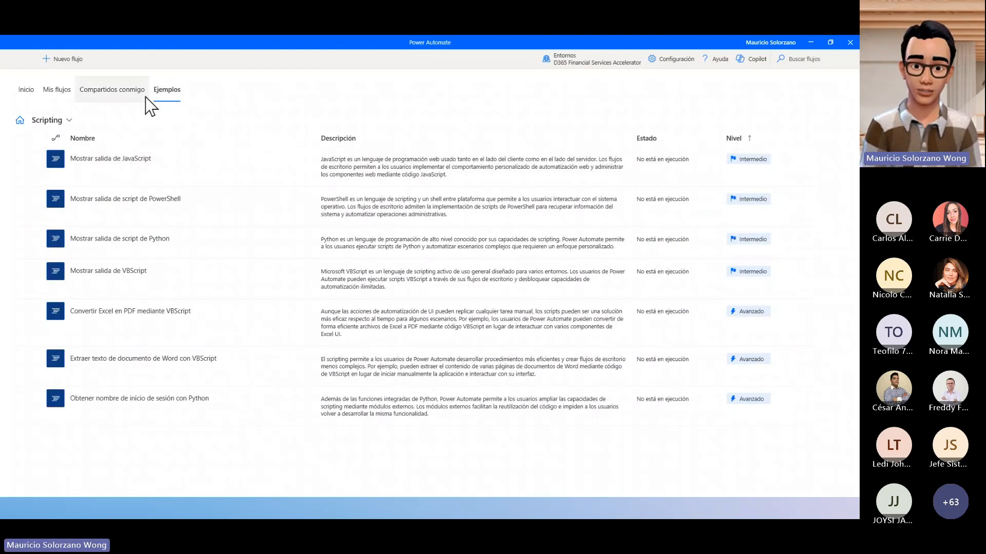
- Open the desktop flow "F RPA web chrome - consulta registro civil" from the personal flows for editing
{"action": "left_click", "coordinate": [59, 90]}
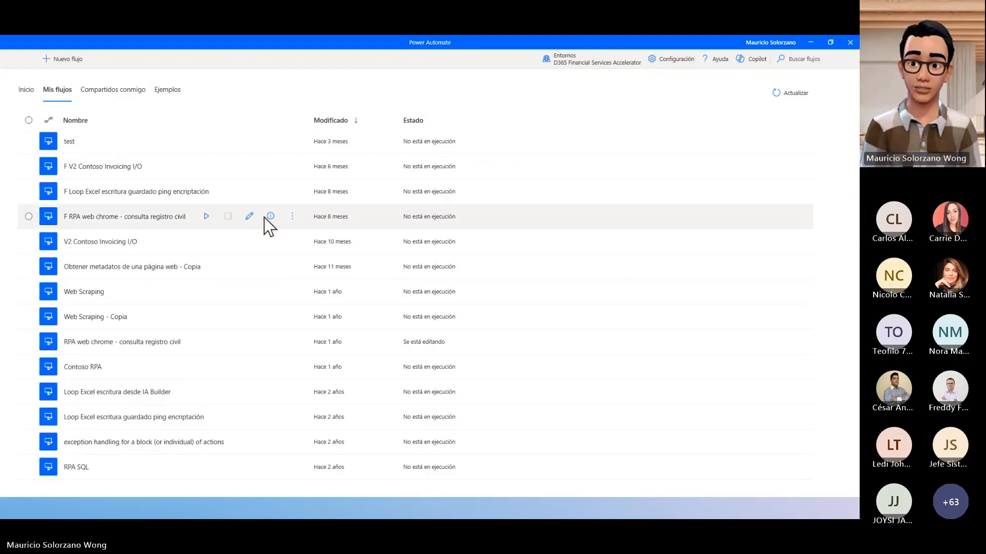
{"action": "left_click", "coordinate": [248, 217]}
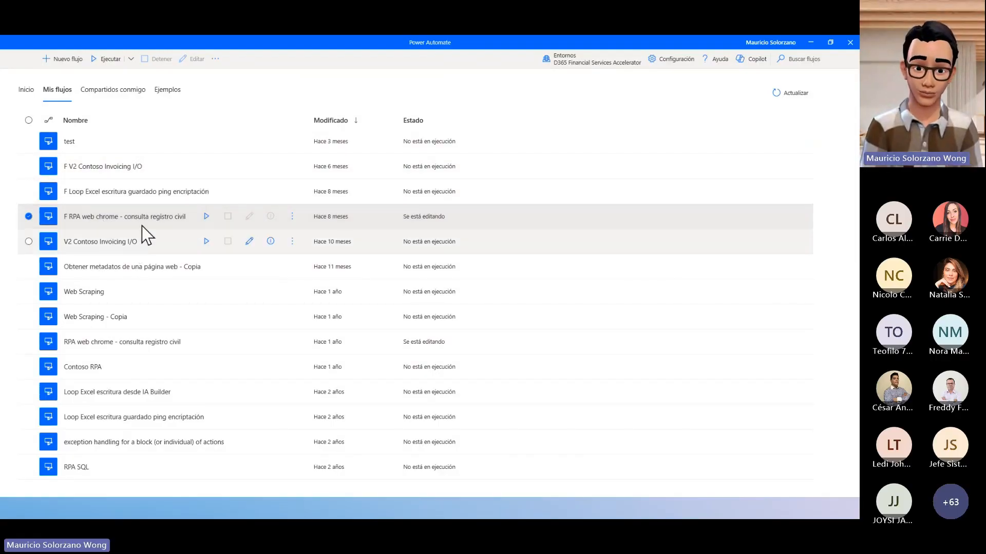
{"action": "double_click", "coordinate": [175, 224]}
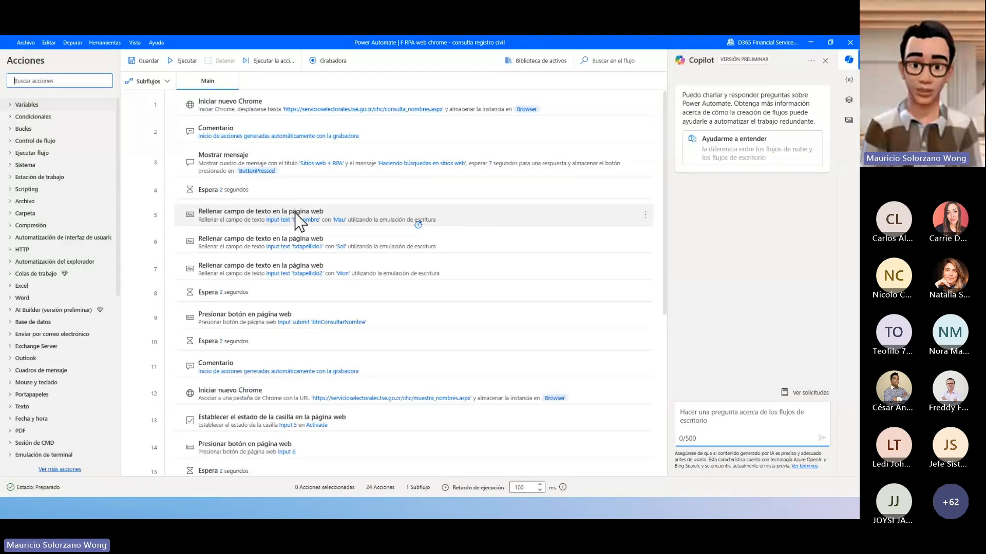
- Review the flow's initial Chrome launch action and open the settings of the Mostrar mensaje action
{"action": "left_click", "coordinate": [188, 104]}
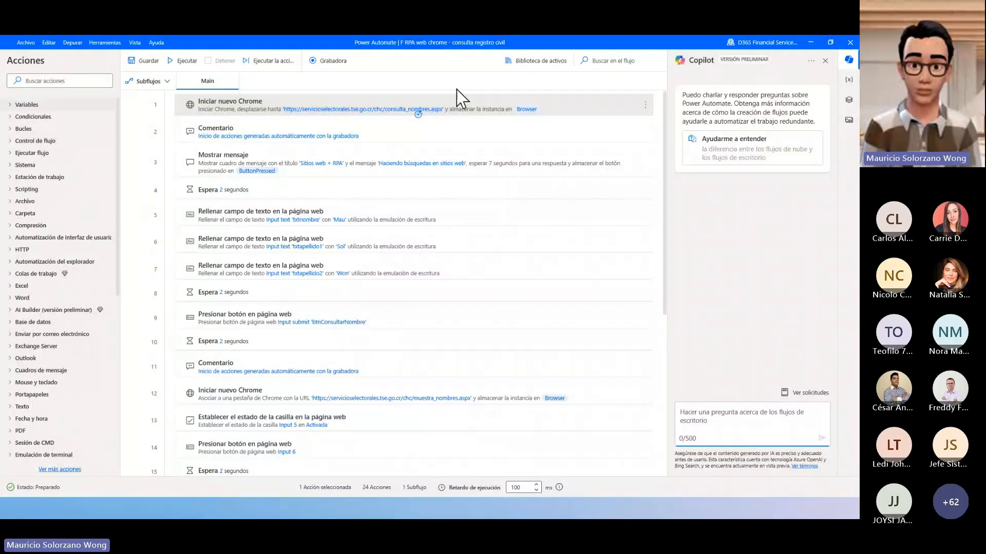
{"action": "left_click", "coordinate": [297, 177]}
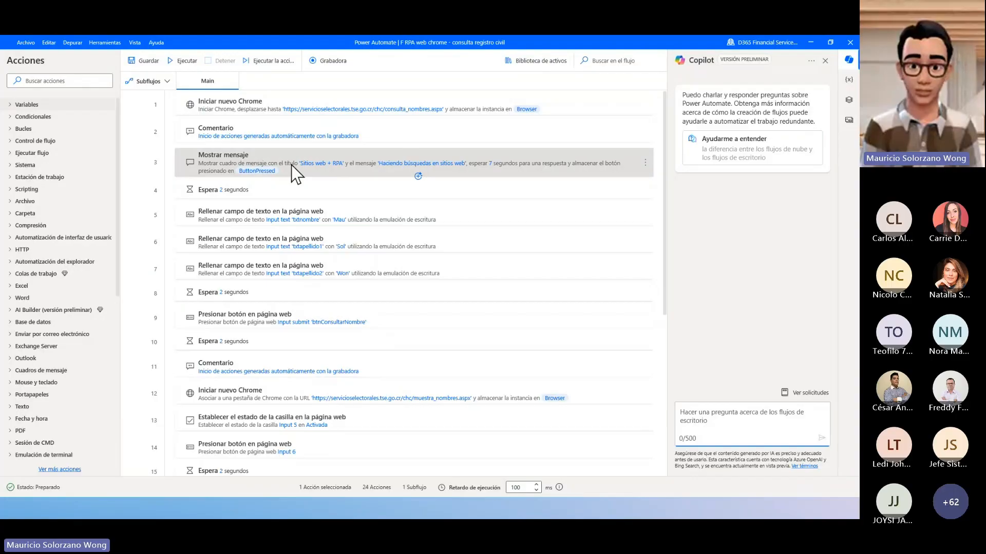
{"action": "double_click", "coordinate": [291, 165]}
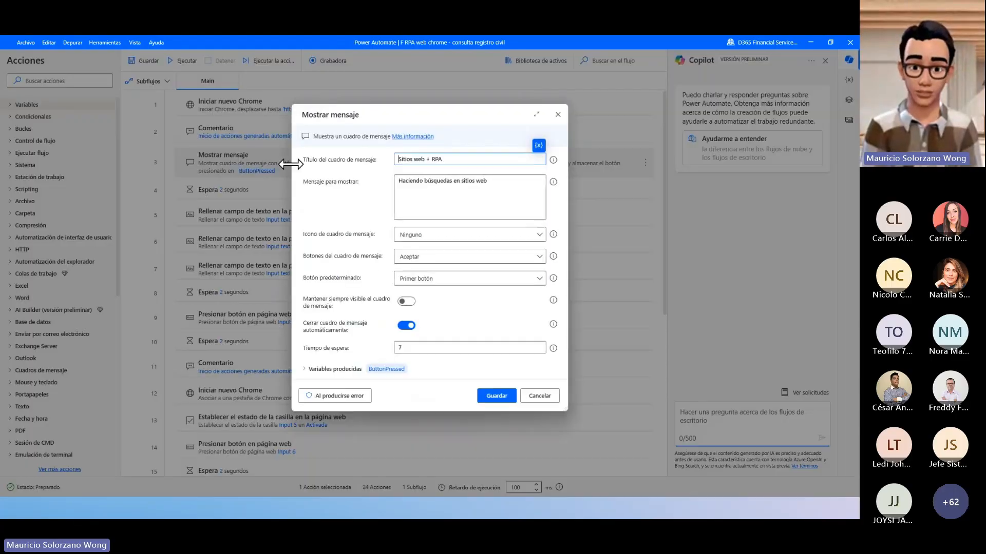
- Examine the message text and the wait time of the Mostrar mensaje action, and leave its settings without changes
{"action": "left_click_drag", "start_coordinate": [504, 181], "coordinate": [399, 184]}
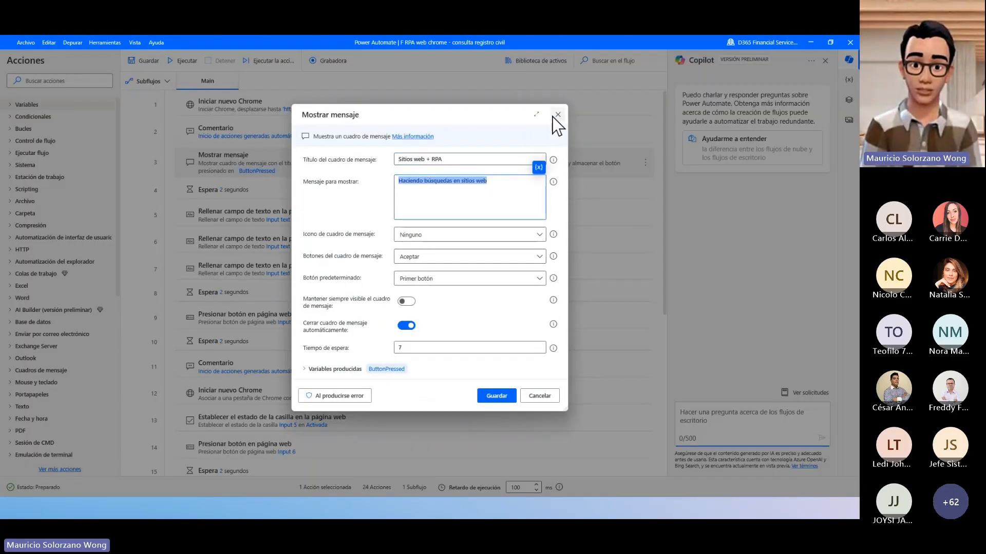
{"action": "double_click", "coordinate": [403, 348]}
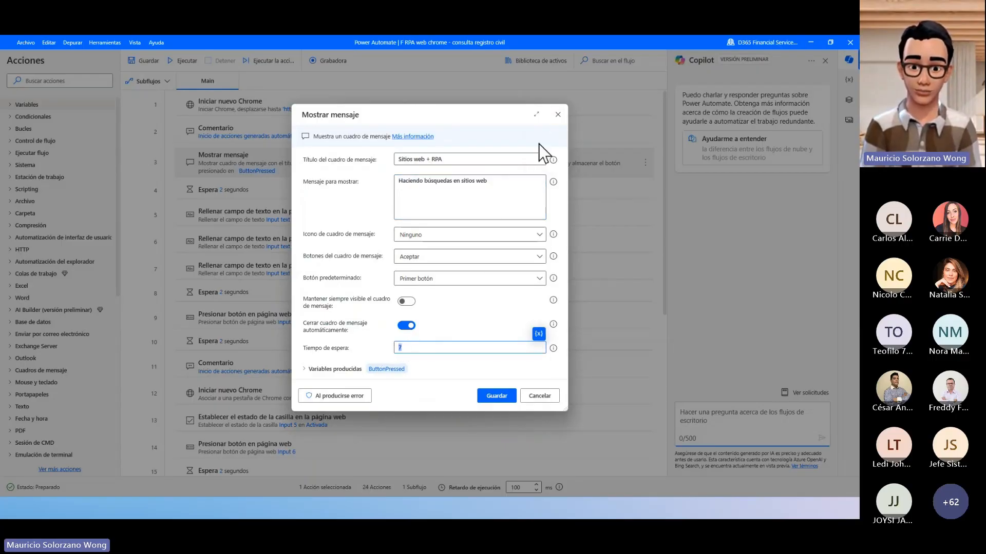
{"action": "left_click", "coordinate": [558, 116]}
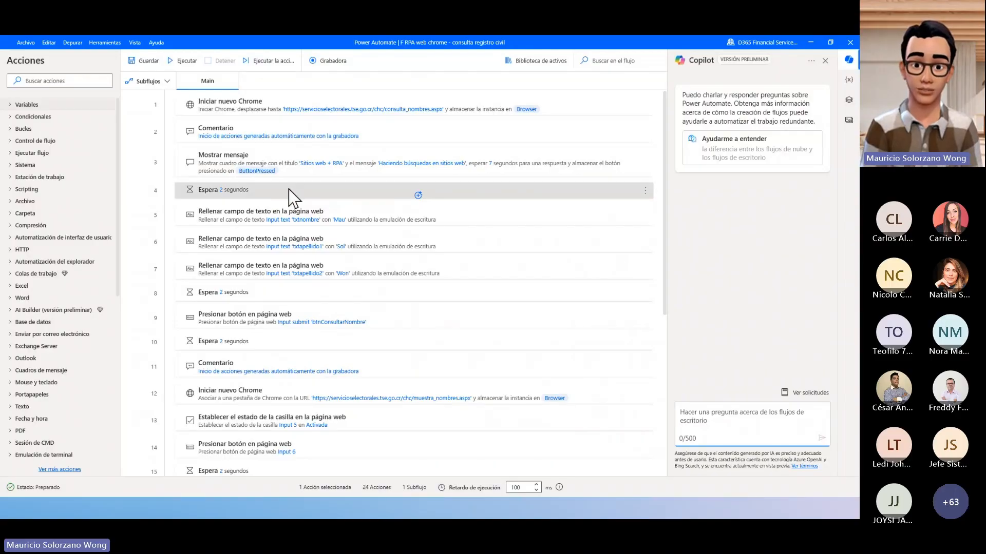
- Check the duration of the first Espera action without changing it, and look over the remaining actions of the flow
{"action": "double_click", "coordinate": [288, 190]}
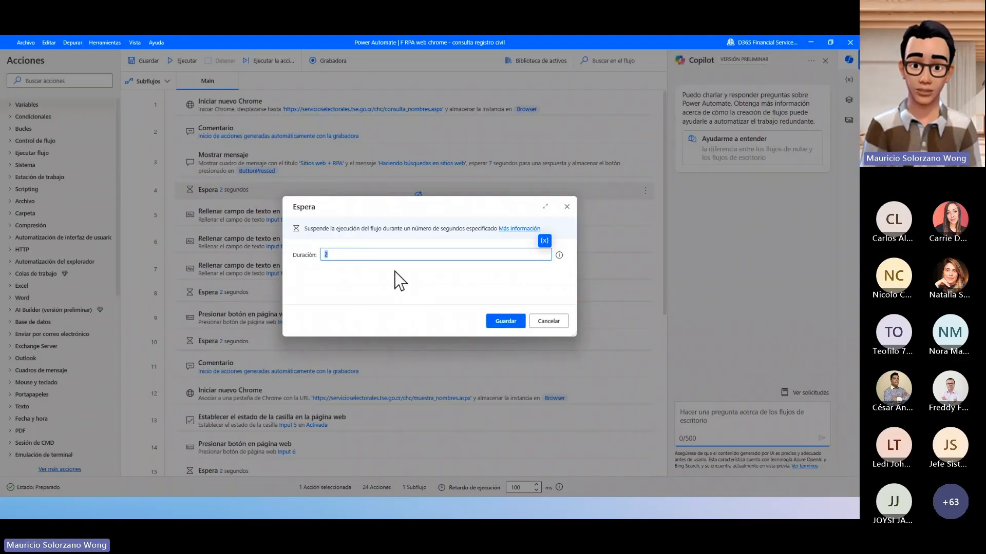
{"action": "left_click", "coordinate": [543, 329]}
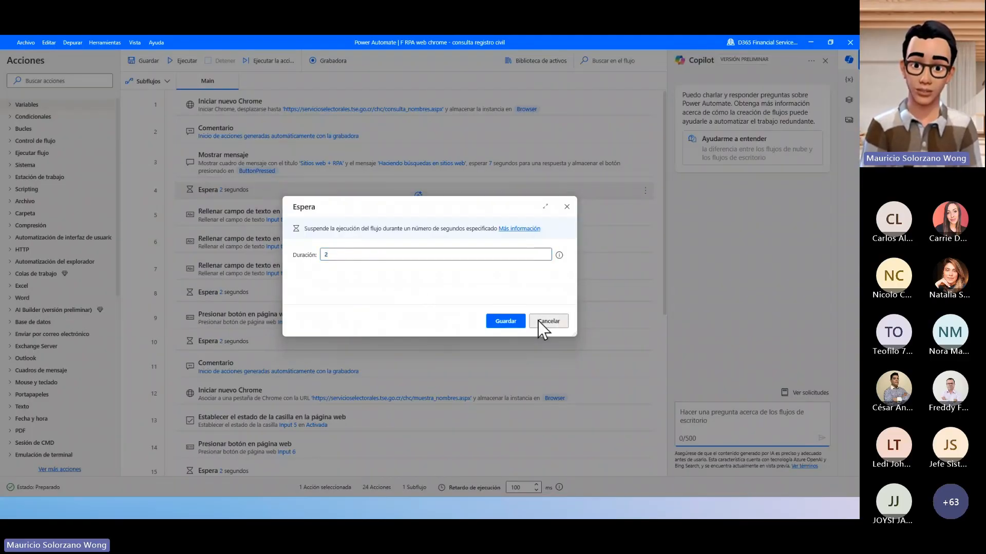
{"action": "scroll", "coordinate": [314, 264], "scroll_direction": "down", "scroll_amount": 5}
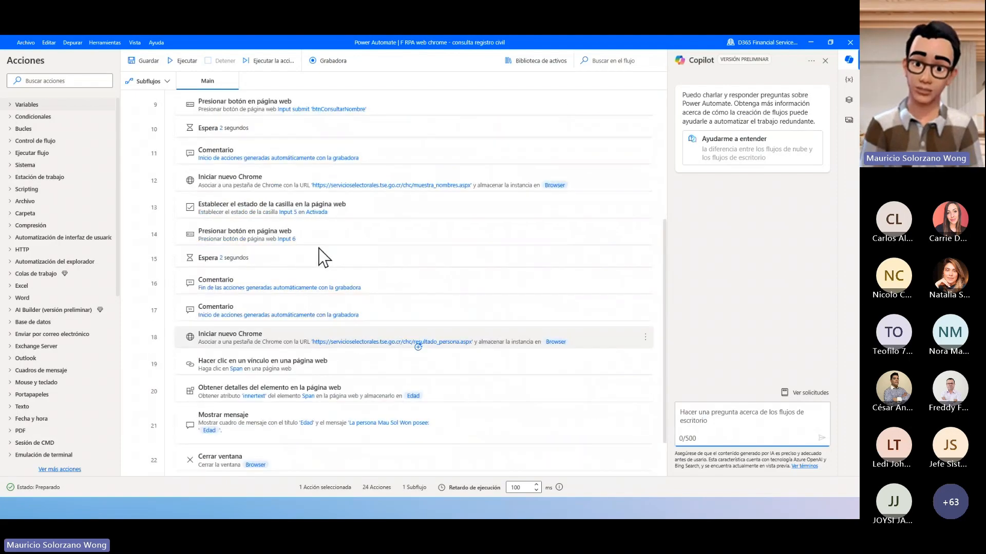
{"action": "scroll", "coordinate": [323, 257], "scroll_direction": "up", "scroll_amount": 5}
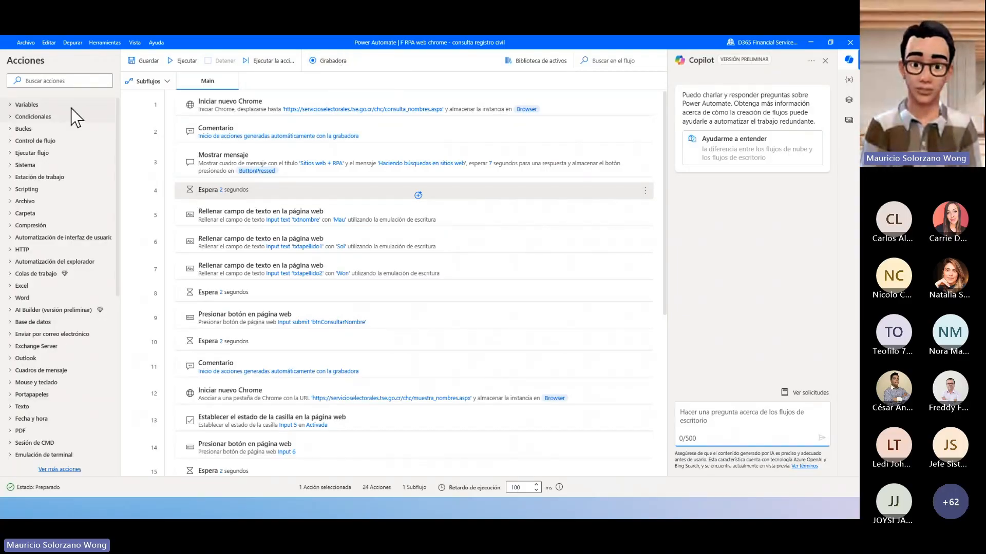
- Record sample desktop actions with the flow's recorder: open the Calculator, move its window, close it and minimize the browser
{"action": "left_click", "coordinate": [319, 61]}
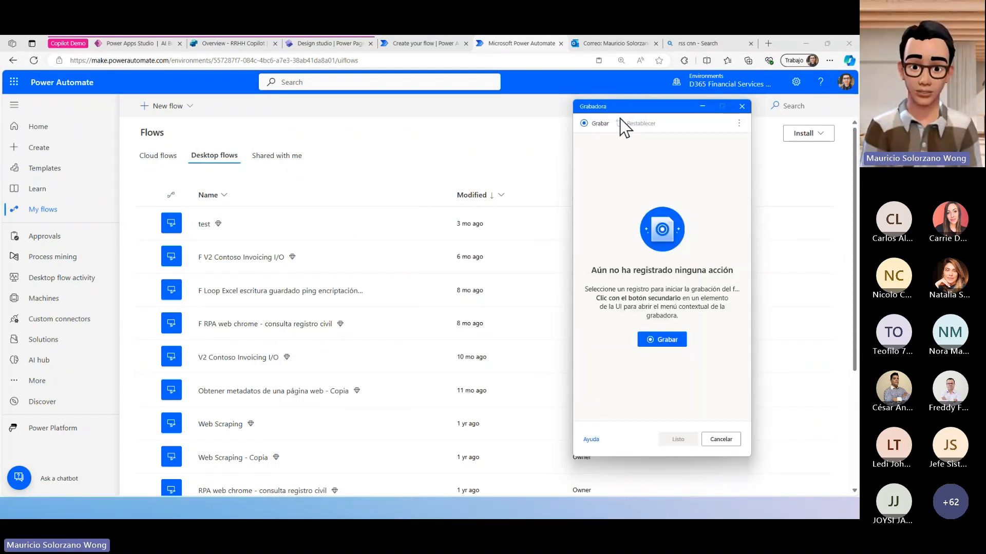
{"action": "left_click", "coordinate": [599, 124]}
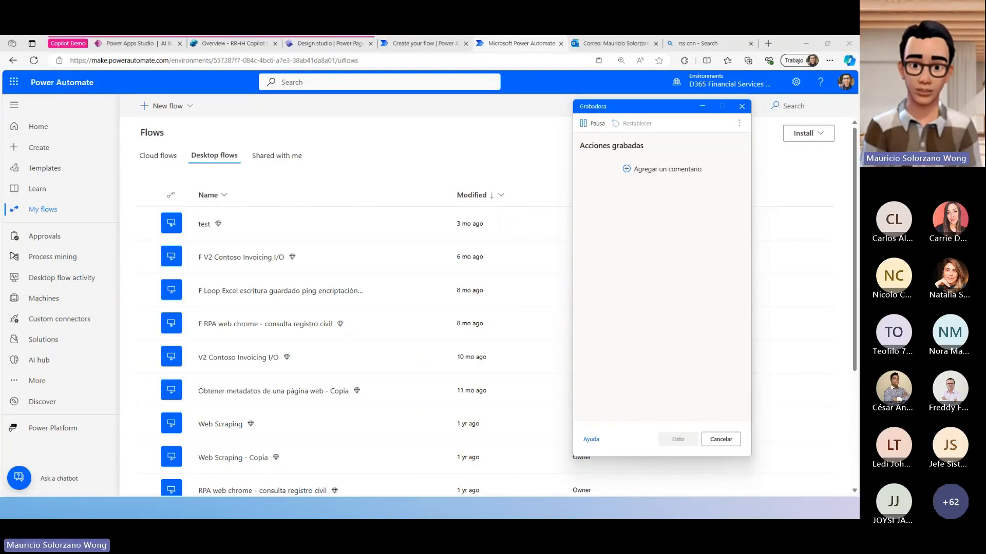
{"action": "key", "text": "super"}
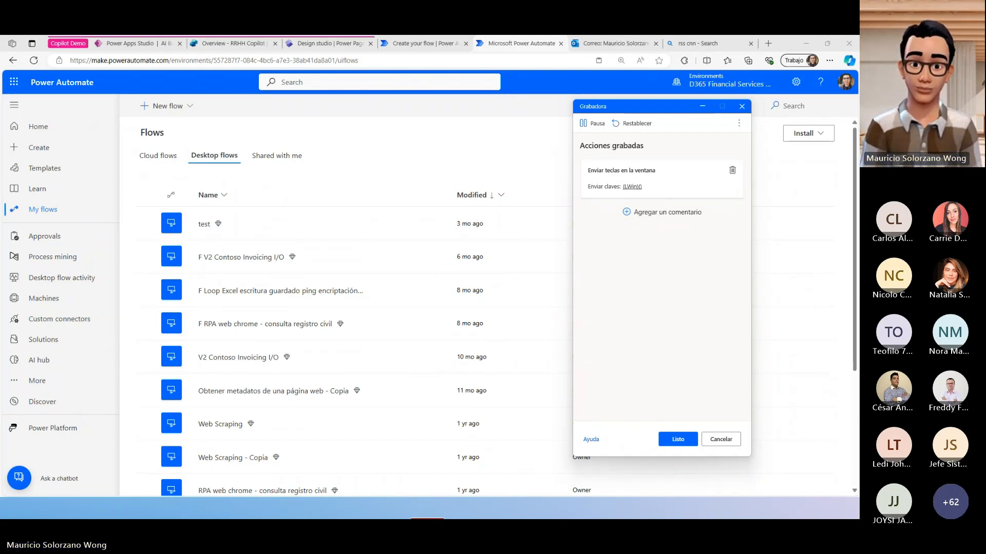
{"action": "left_click_drag", "start_coordinate": [279, 517], "coordinate": [393, 94]}
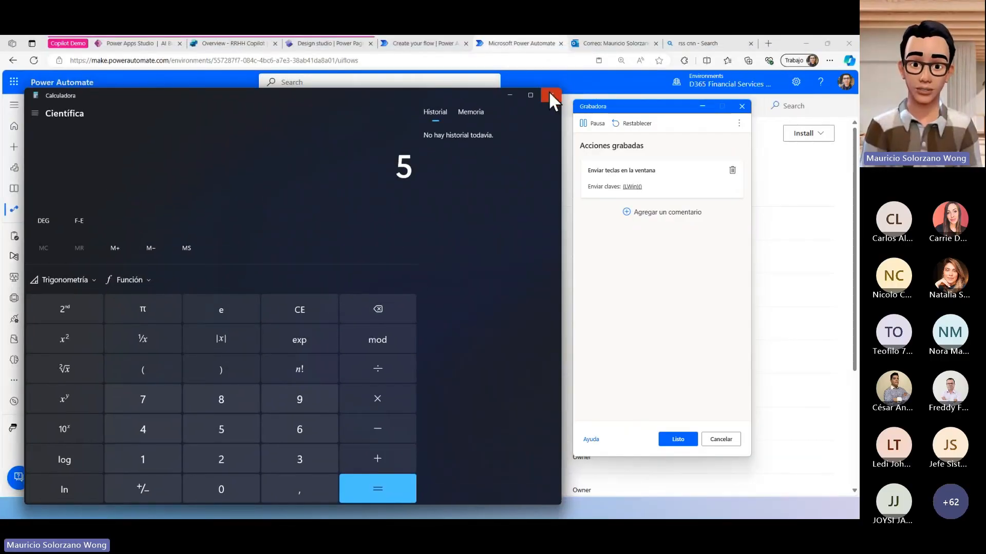
{"action": "left_click", "coordinate": [237, 435]}
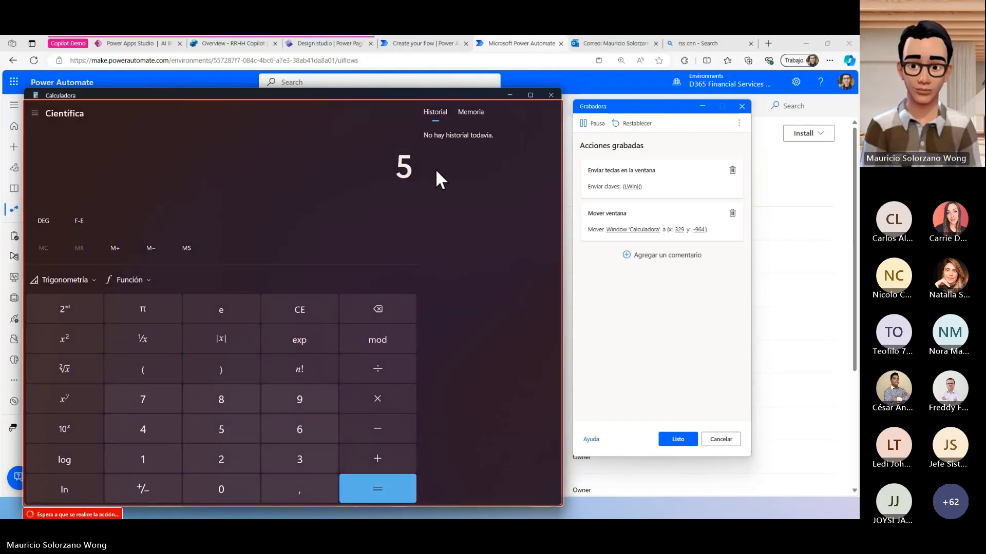
{"action": "left_click", "coordinate": [549, 94]}
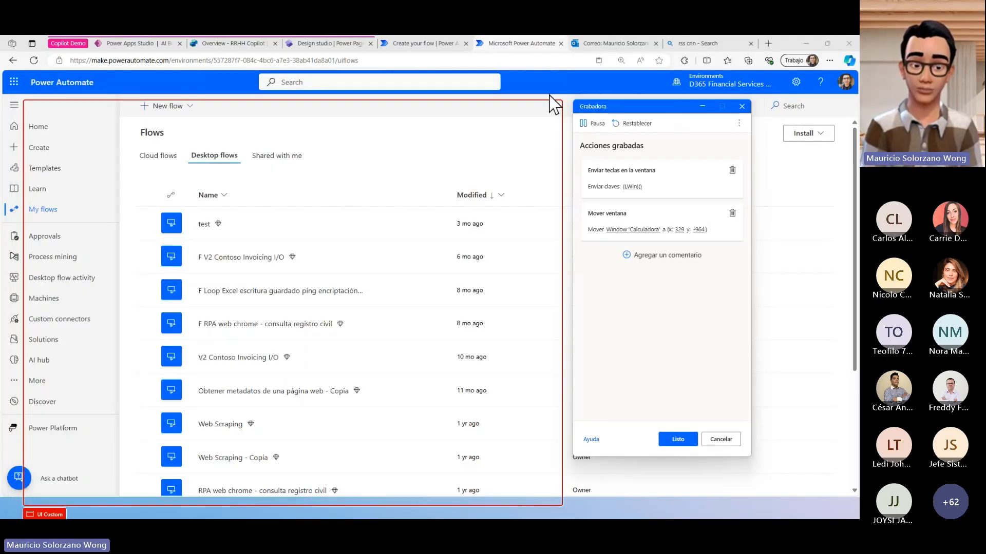
{"action": "left_click", "coordinate": [806, 43]}
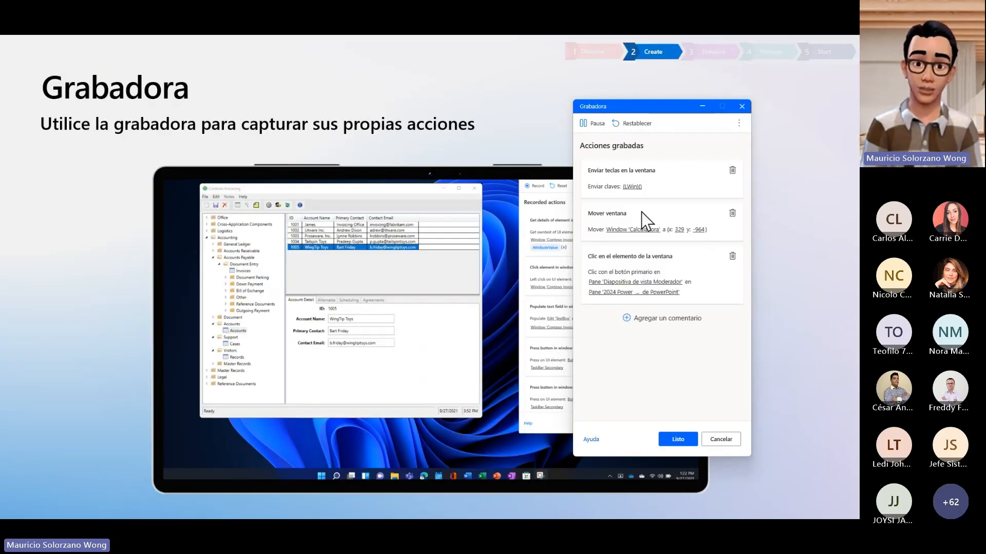
{"action": "left_click", "coordinate": [585, 124]}
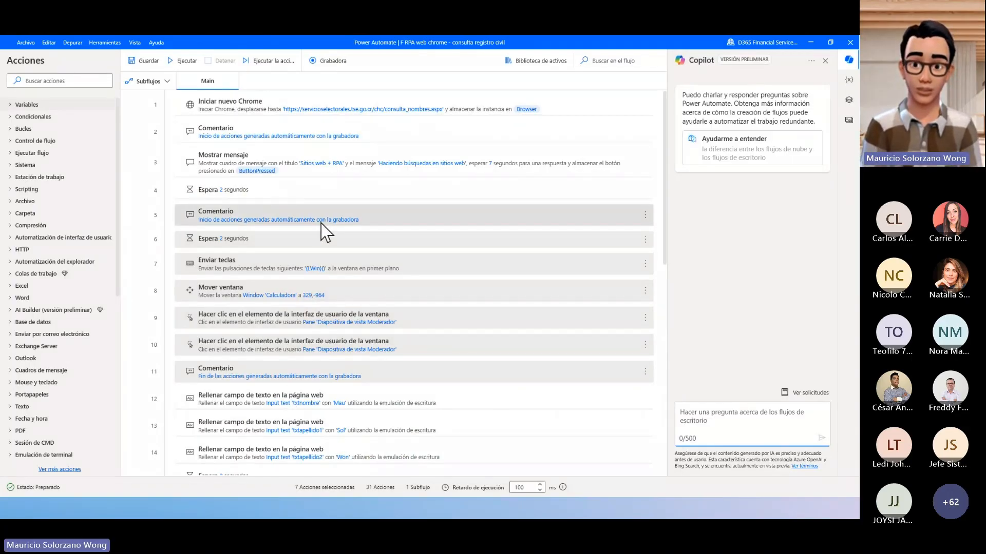
- Delete the block of recorder-generated actions inserted after the first Espera action and look over the flow
{"action": "key", "text": "Delete"}
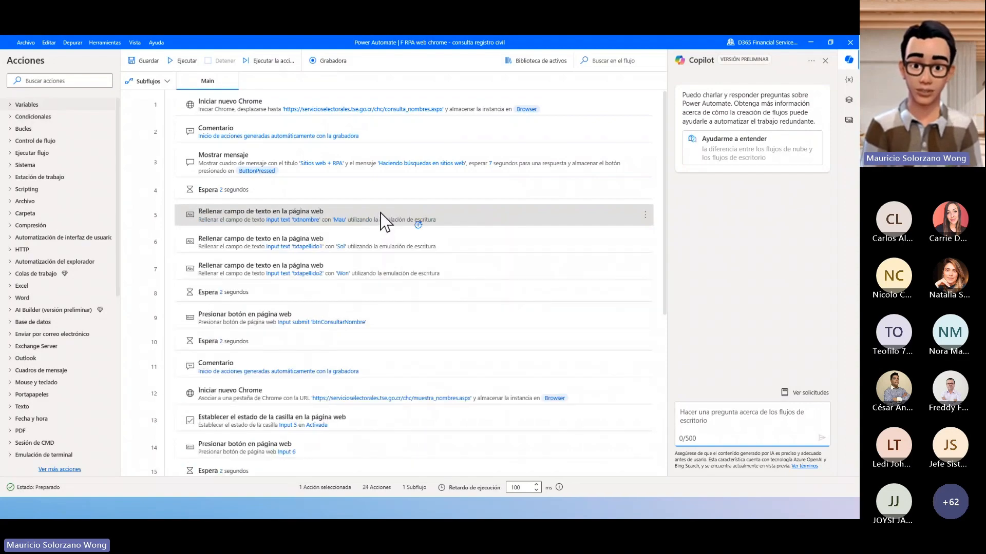
{"action": "scroll", "coordinate": [333, 344], "scroll_direction": "down", "scroll_amount": 3}
{"action": "scroll", "coordinate": [331, 338], "scroll_direction": "up", "scroll_amount": 3}
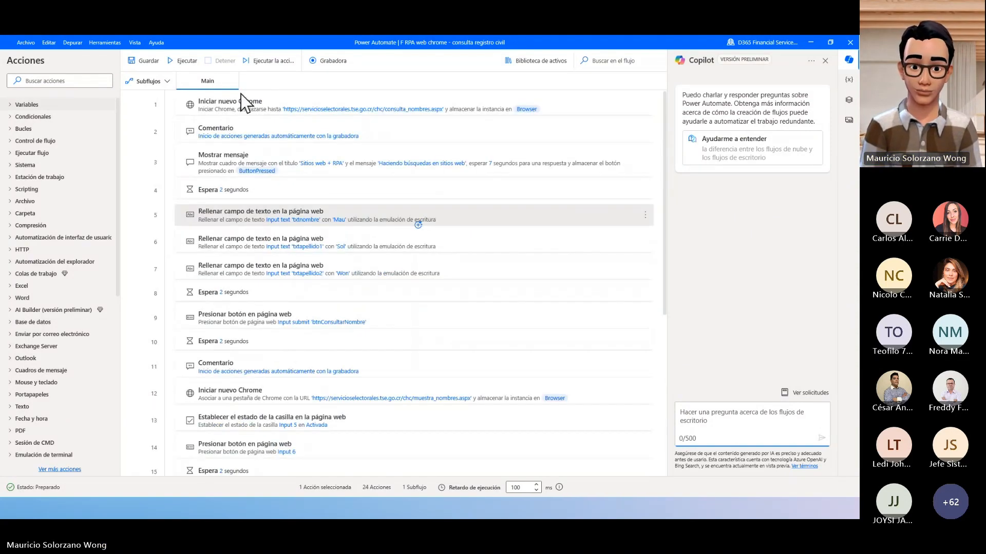
- Run the flow and query the civil registry site with the person's first name and both surnames
{"action": "left_click", "coordinate": [193, 64]}
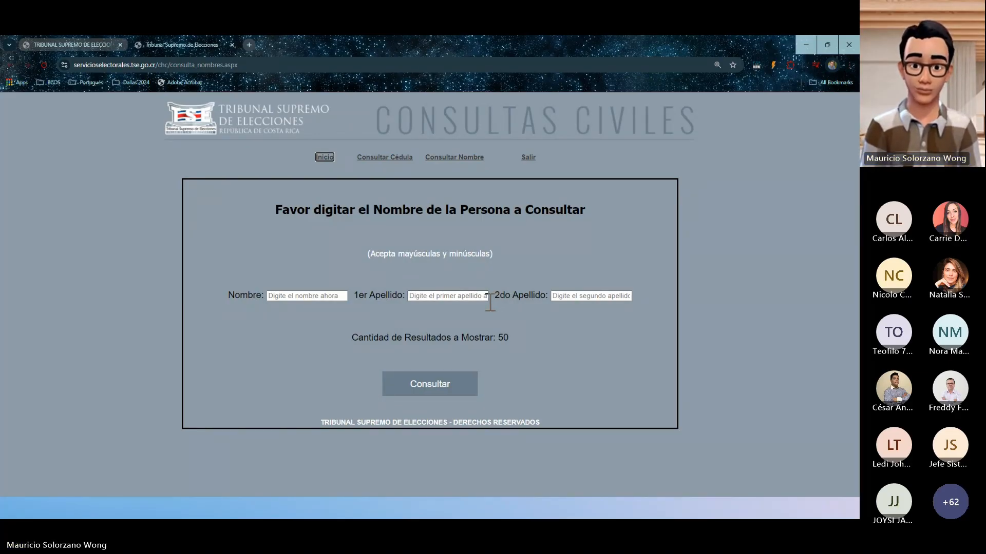
{"action": "key", "text": "Tab"}
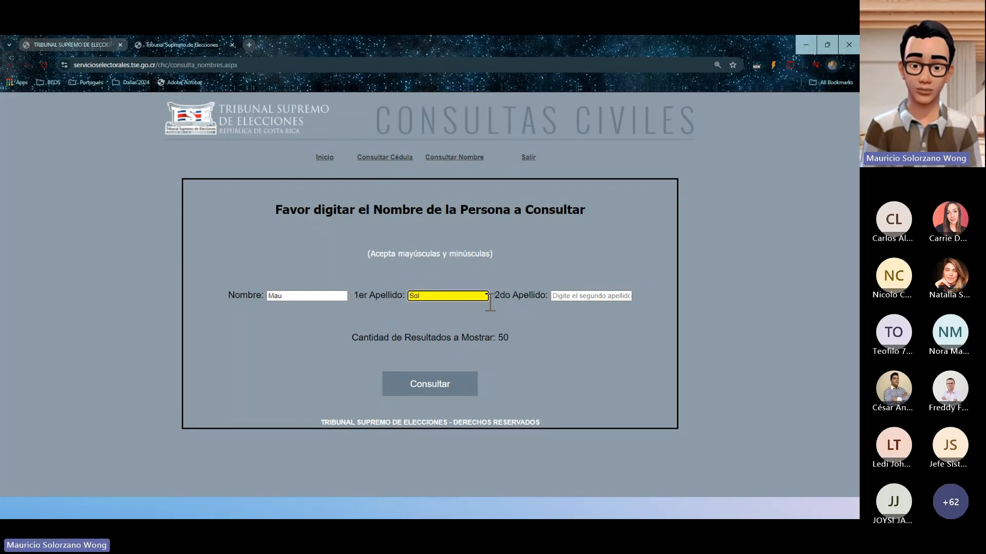
{"action": "key", "text": "Tab"}
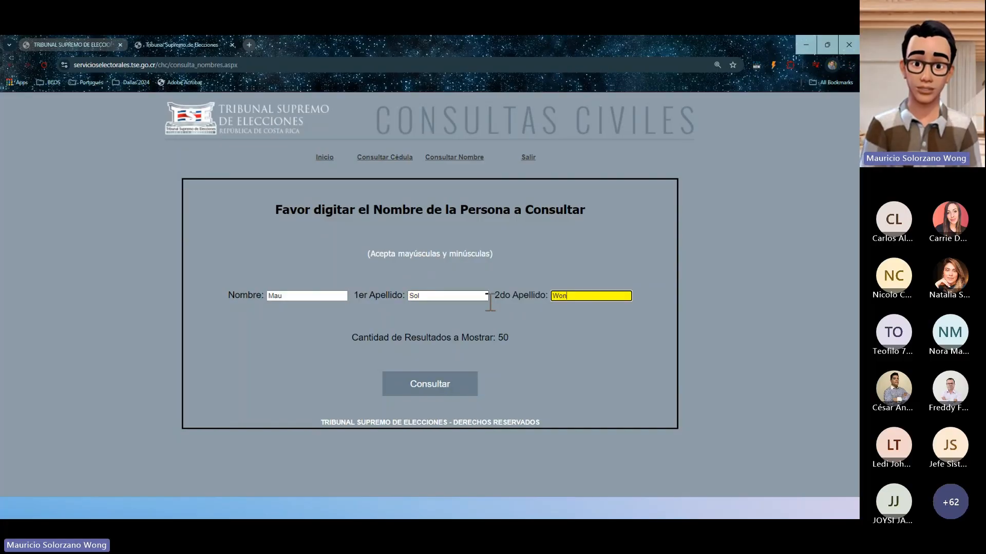
{"action": "key", "text": "Tab"}
{"action": "key", "text": "Tab"}
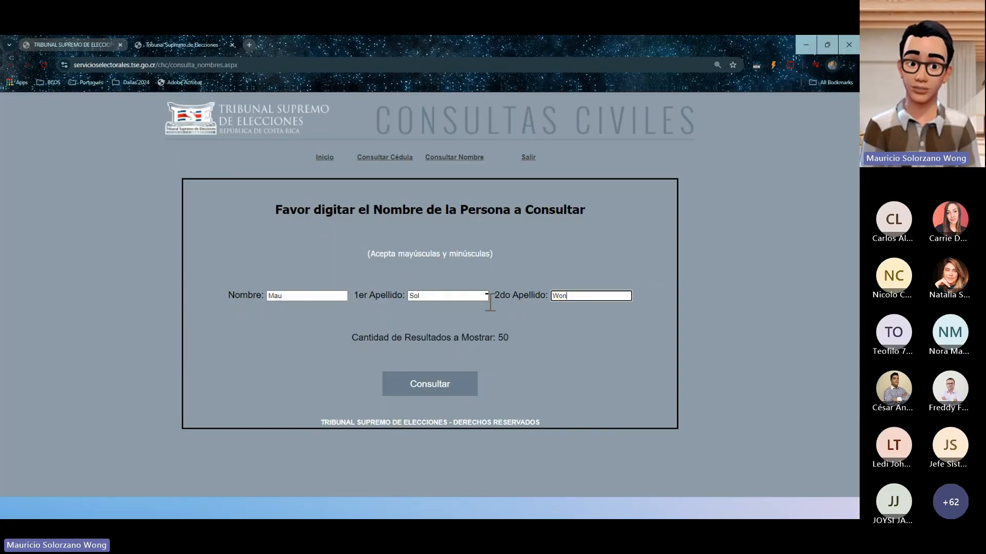
{"action": "key", "text": "Return"}
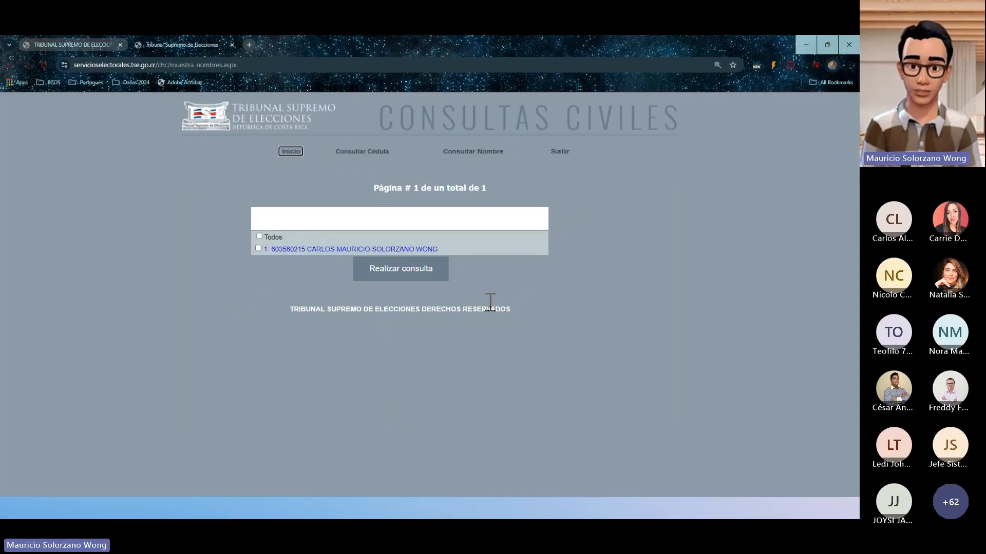
- Select the matching person, run the registry query for their details, and reposition and acknowledge the Edad message
{"action": "key", "text": "space"}
{"action": "key", "text": "Tab"}
{"action": "key", "text": "Return"}
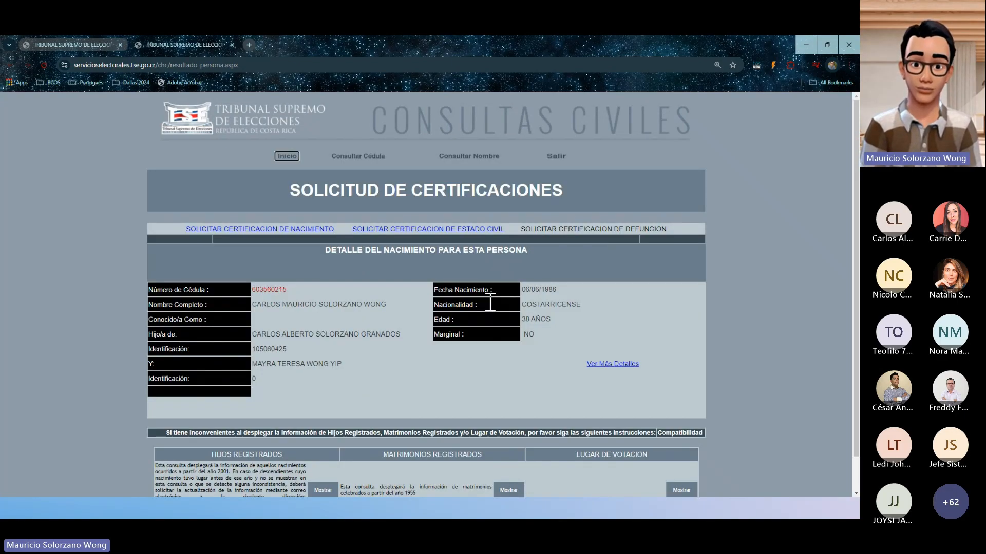
{"action": "left_click", "coordinate": [490, 304]}
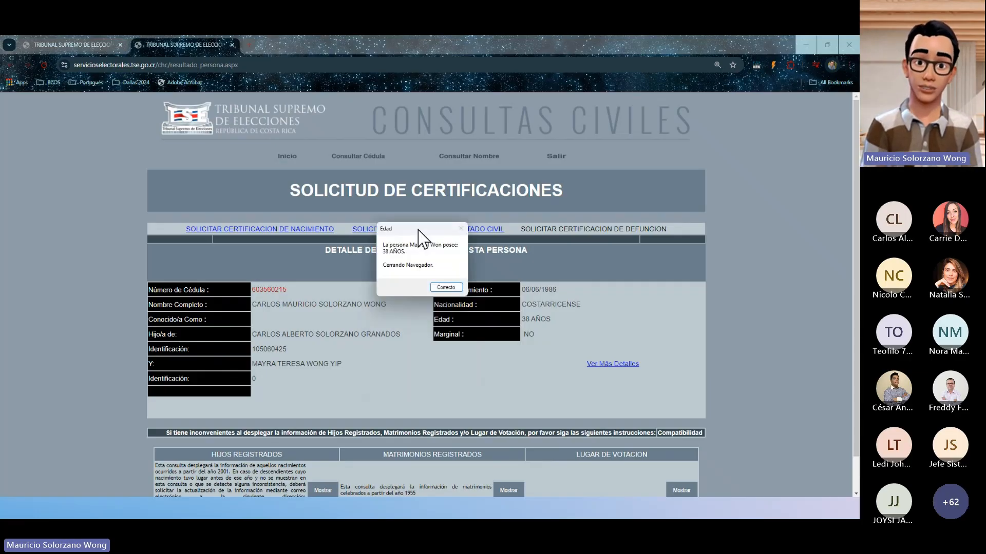
{"action": "left_click_drag", "start_coordinate": [418, 230], "coordinate": [474, 288]}
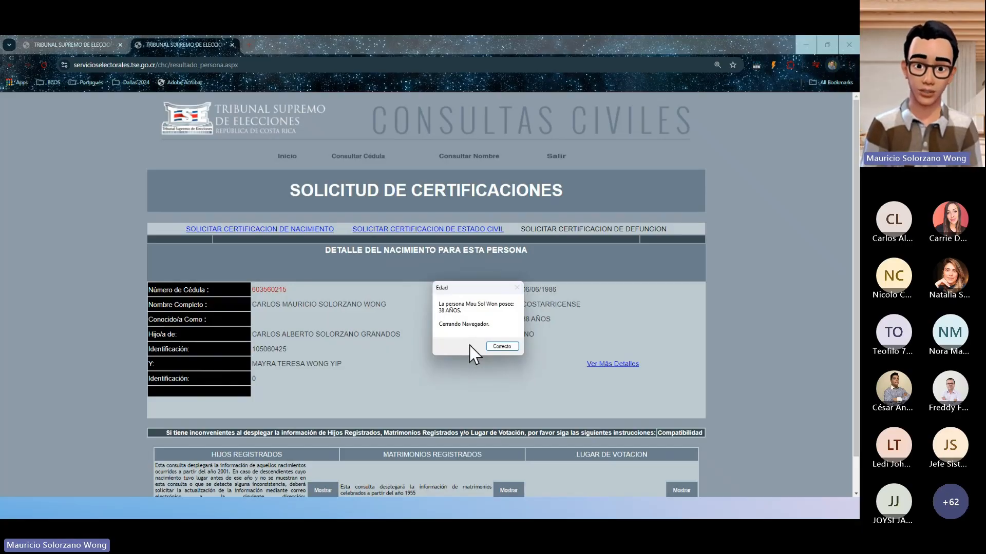
{"action": "left_click", "coordinate": [492, 350]}
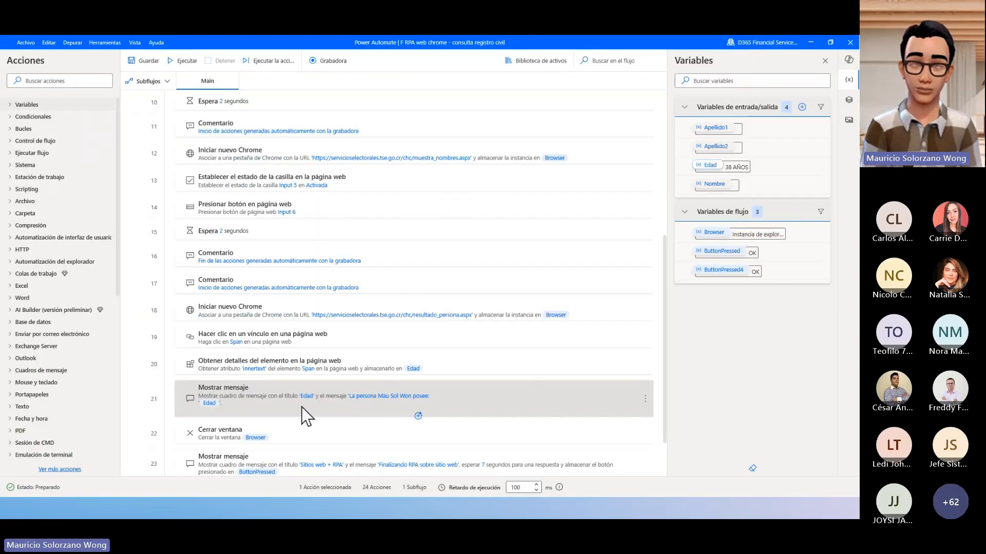
- Examine how the Edad message action uses the %Edad% variable in its text, and close its settings
{"action": "double_click", "coordinate": [298, 400]}
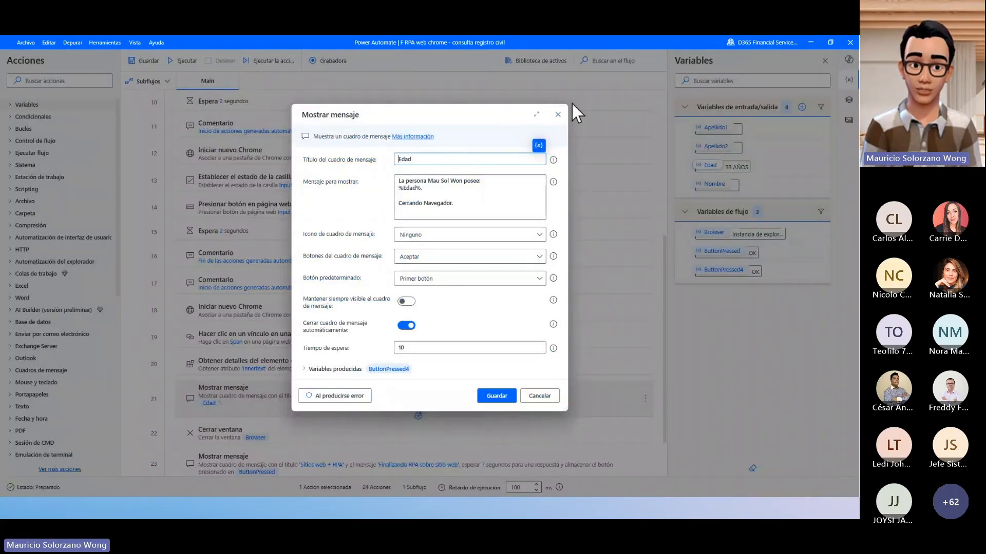
{"action": "left_click", "coordinate": [400, 188]}
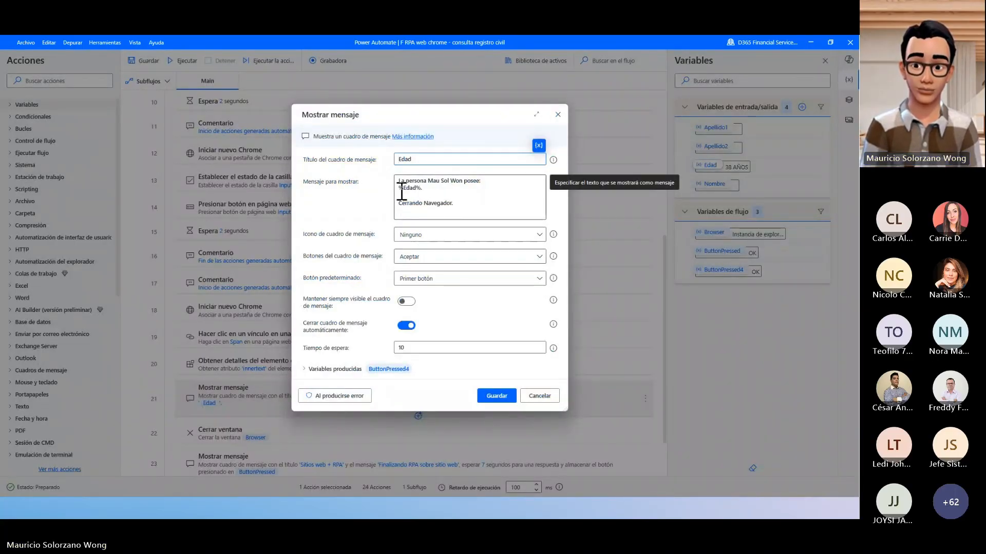
{"action": "left_click", "coordinate": [558, 113]}
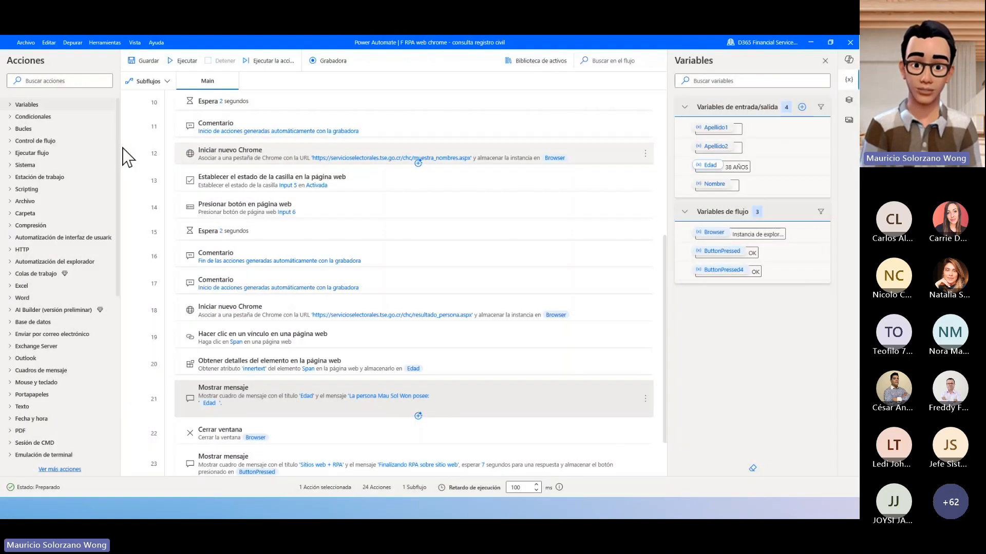
- Add an Espera action with a duration of 10 seconds between the Edad message and the Cerrar ventana action
{"action": "scroll", "coordinate": [68, 301], "scroll_direction": "down", "scroll_amount": 3}
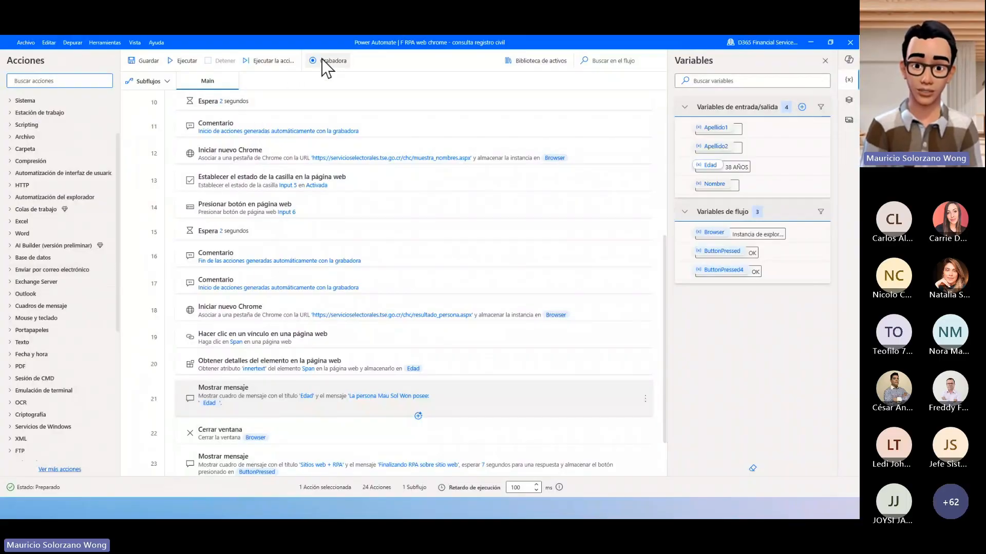
{"action": "left_click", "coordinate": [97, 81]}
{"action": "type", "text": "e"}
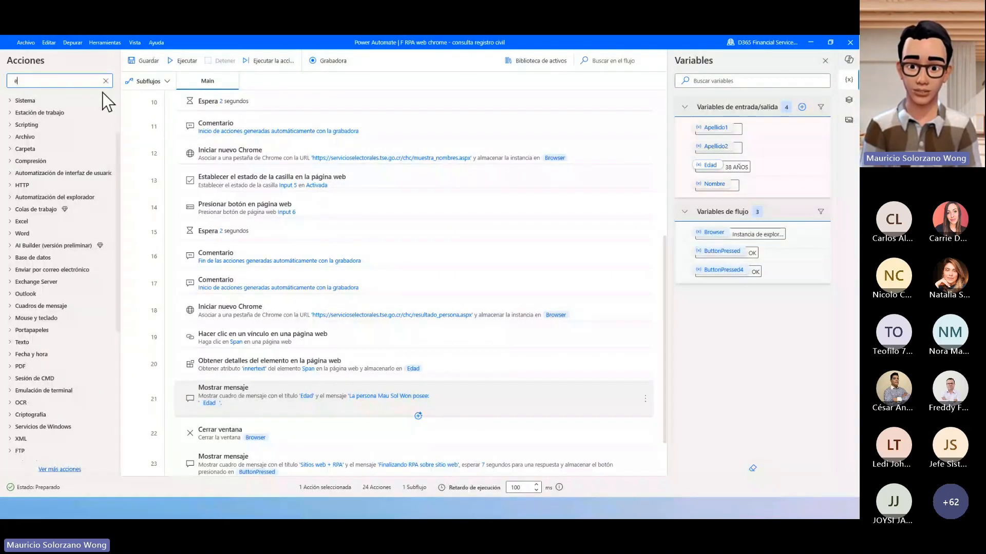
{"action": "type", "text": "spera"}
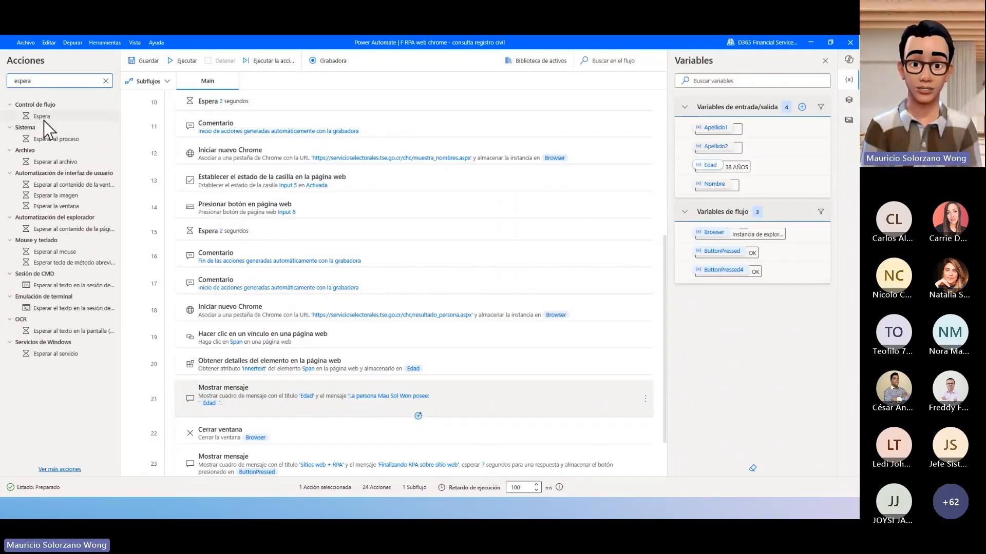
{"action": "left_click", "coordinate": [44, 119]}
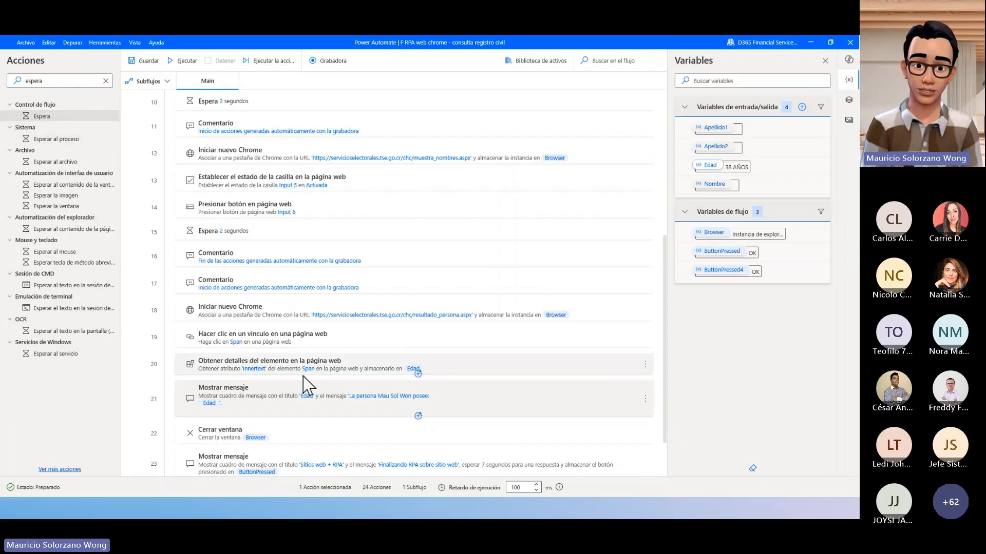
{"action": "left_click_drag", "start_coordinate": [72, 123], "coordinate": [304, 426]}
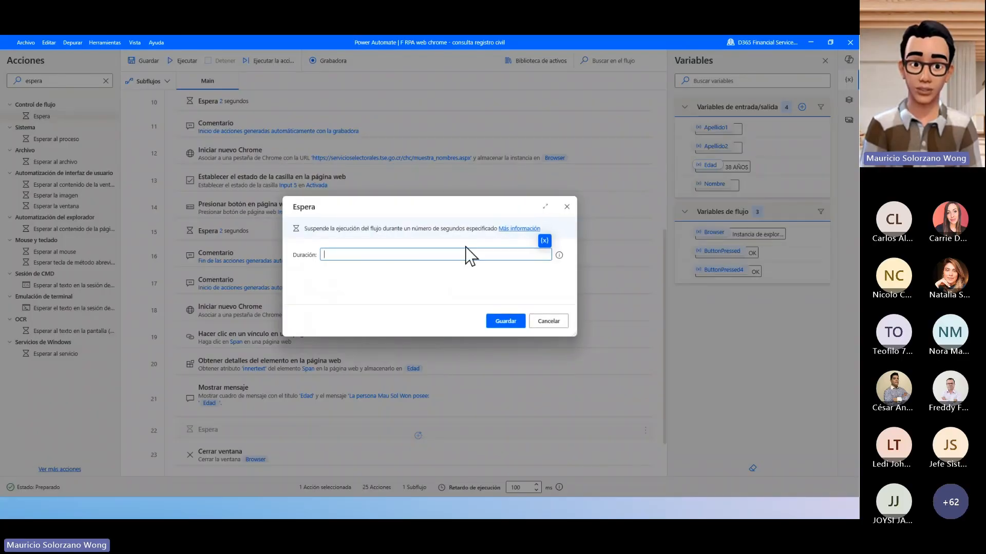
{"action": "type", "text": "10"}
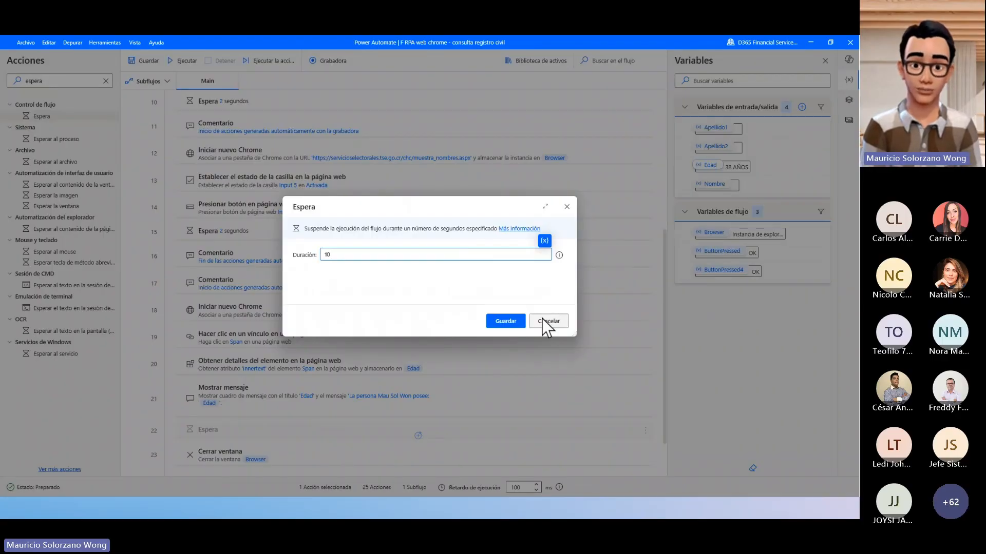
{"action": "left_click", "coordinate": [515, 323]}
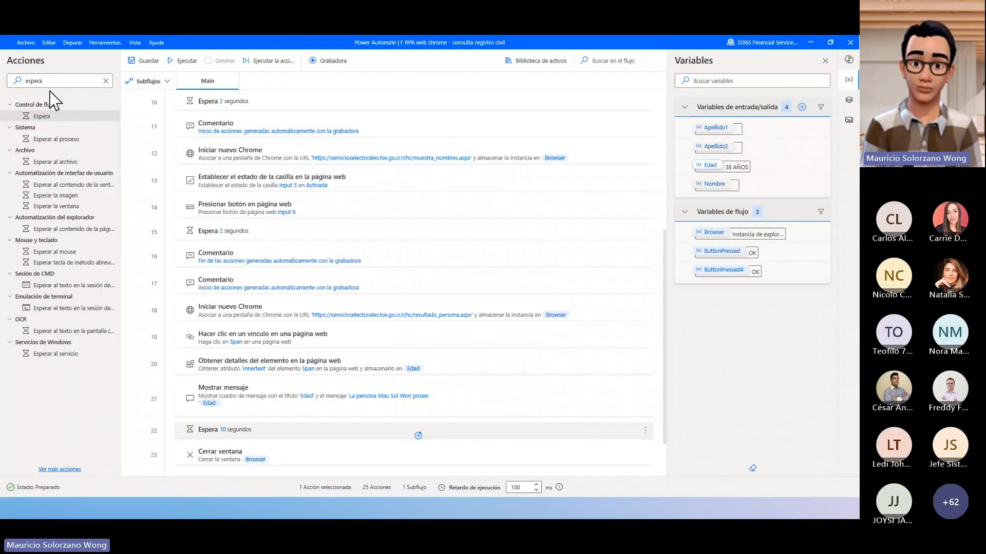
- Add a Mostrar mensaje action after the 10-second Espera, titled "alerta" with the message "RPA trabajando"
{"action": "double_click", "coordinate": [56, 82]}
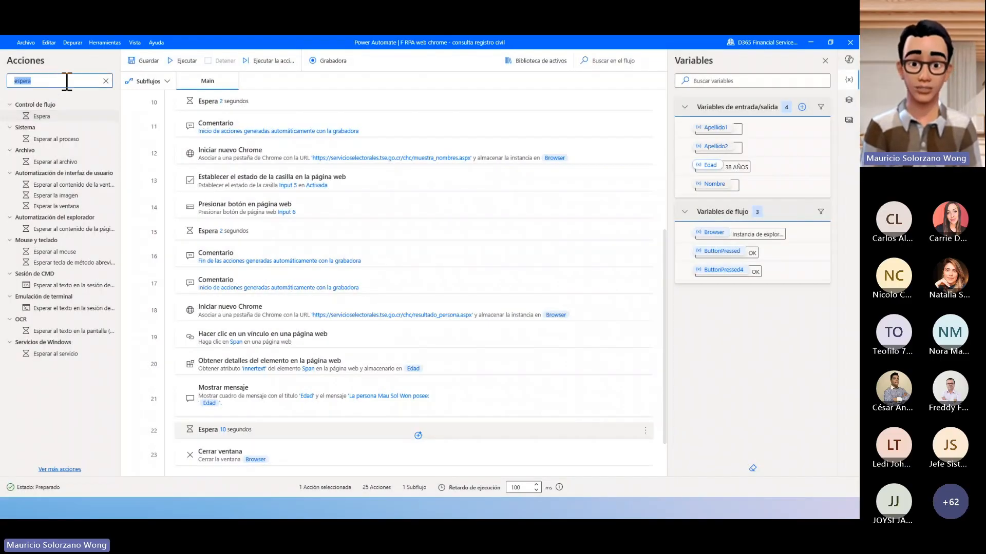
{"action": "type", "text": "me"}
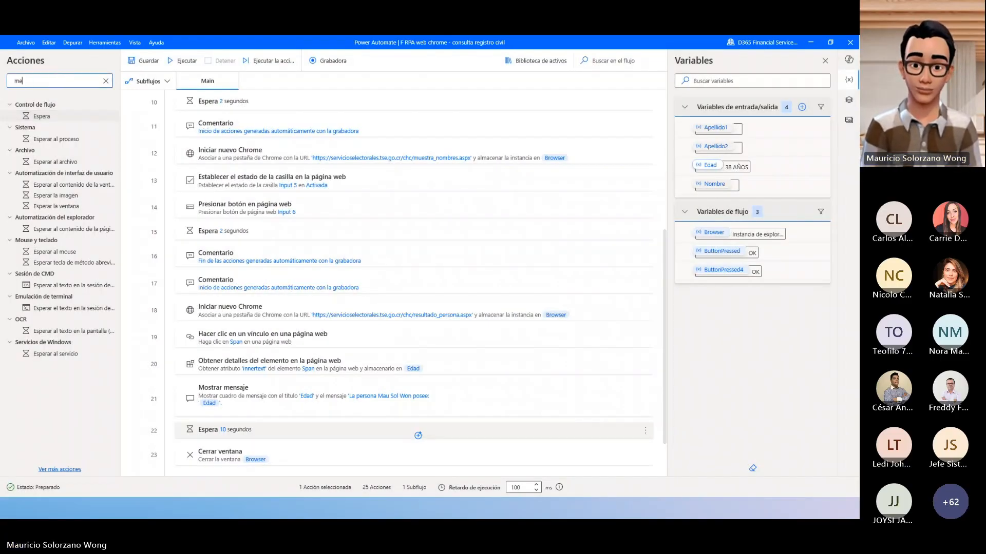
{"action": "type", "text": "nsaje"}
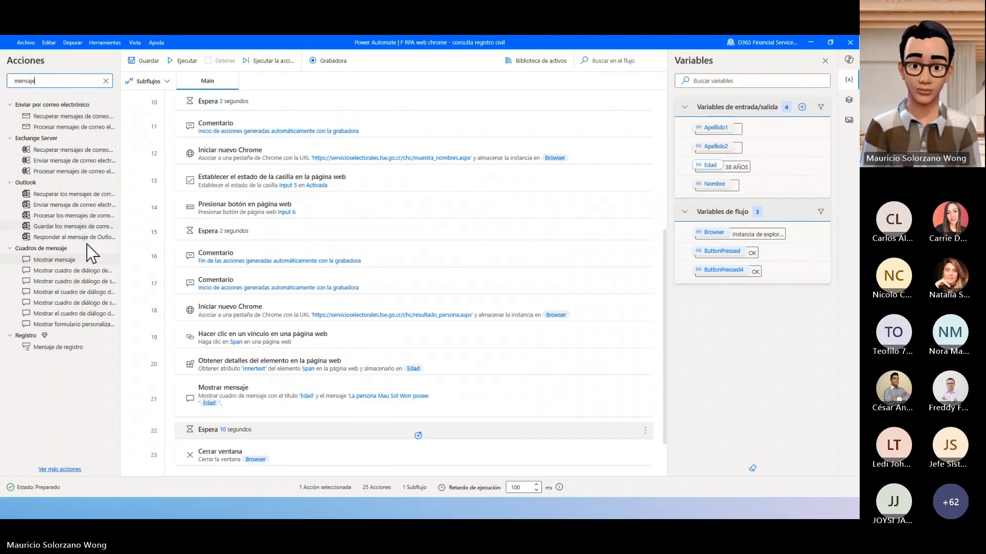
{"action": "left_click_drag", "start_coordinate": [76, 262], "coordinate": [287, 433]}
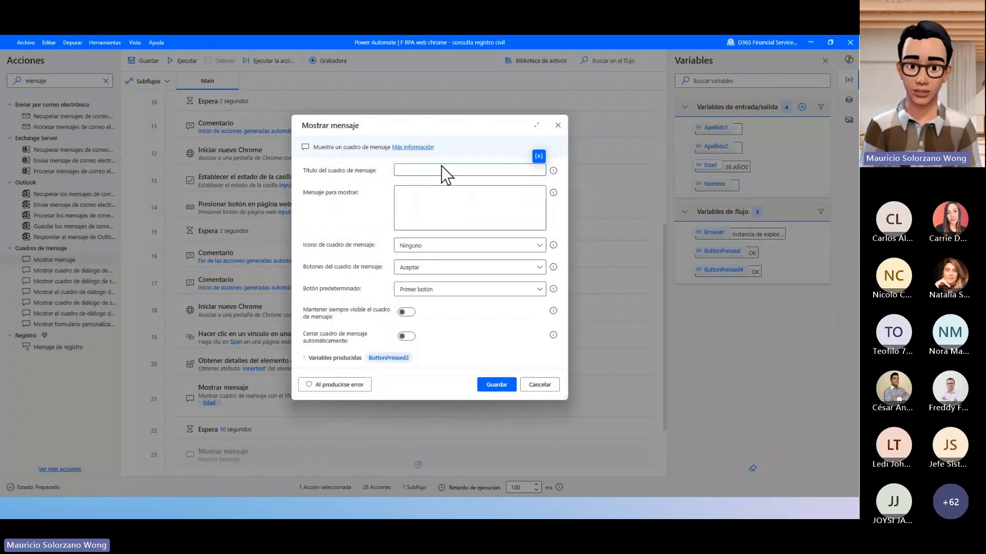
{"action": "type", "text": "alerta"}
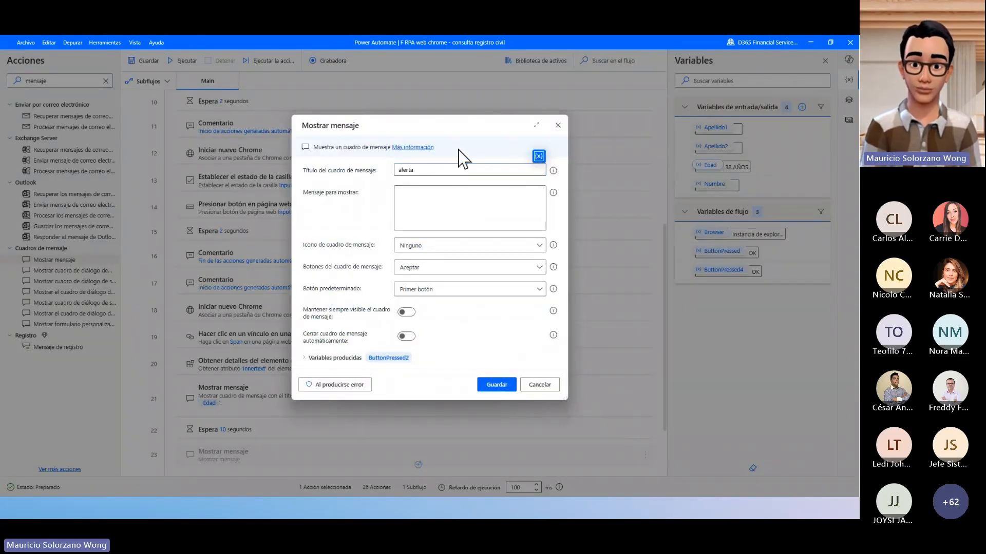
{"action": "left_click", "coordinate": [469, 214]}
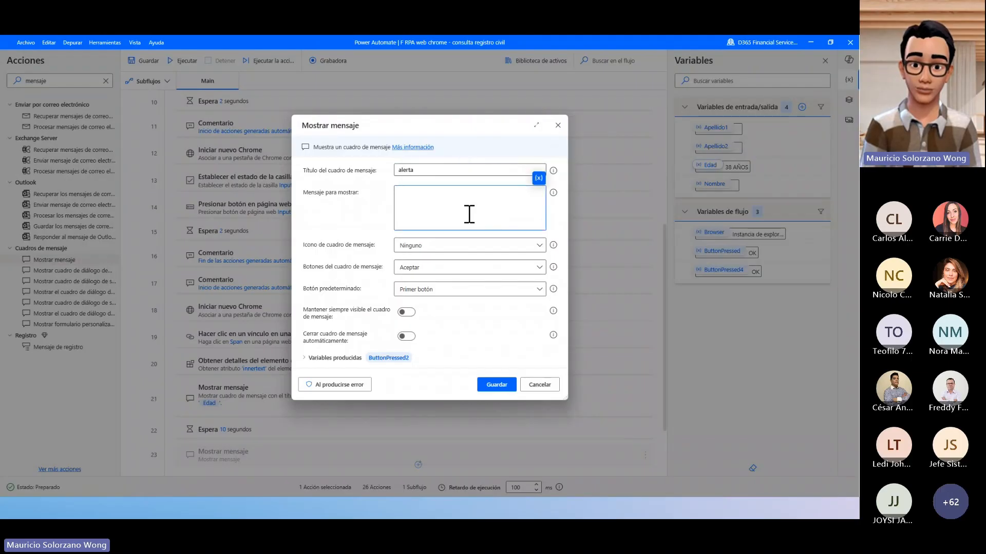
{"action": "type", "text": "RPA trabajando"}
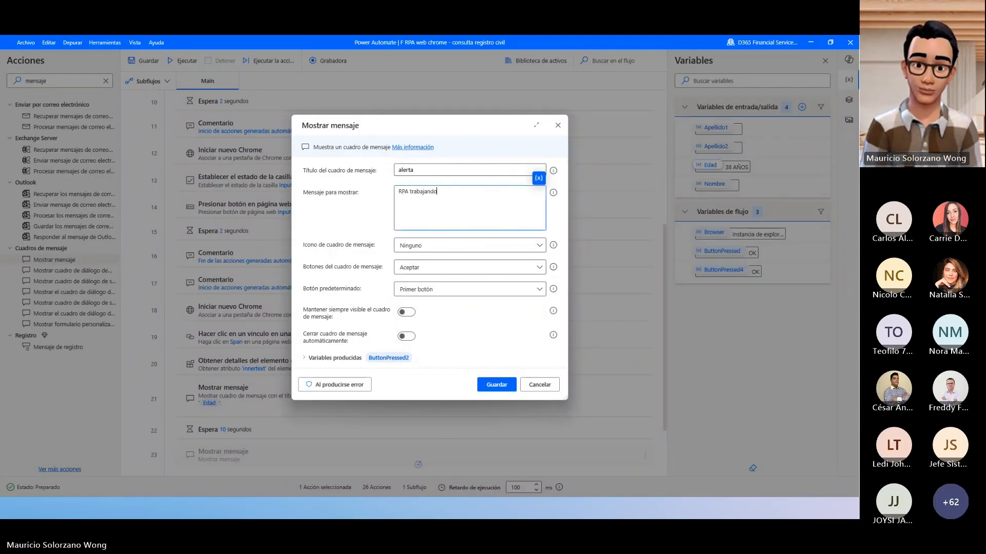
{"action": "left_click", "coordinate": [497, 386]}
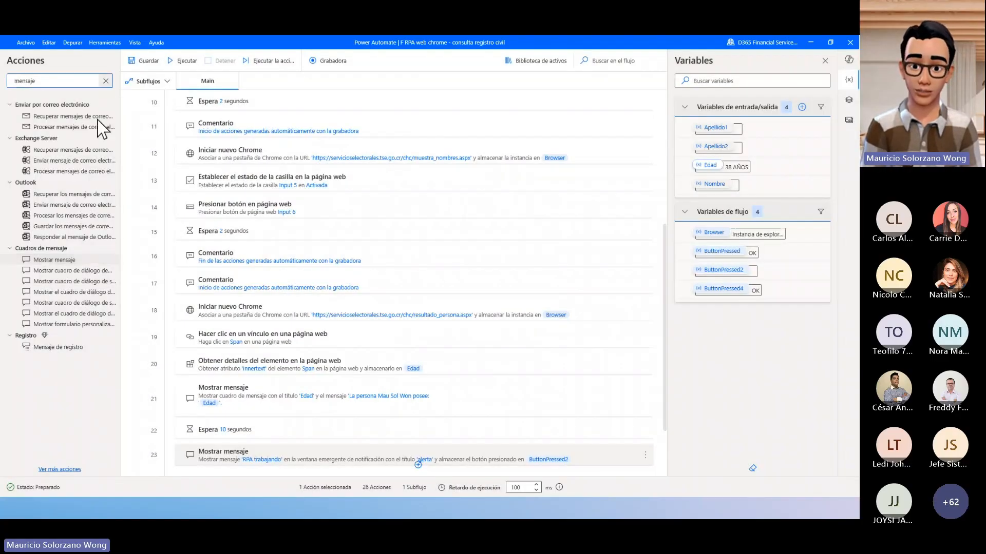
- Clear the action search and look through the actions available in the Bucles and Control de flujo groups
{"action": "left_click", "coordinate": [106, 81]}
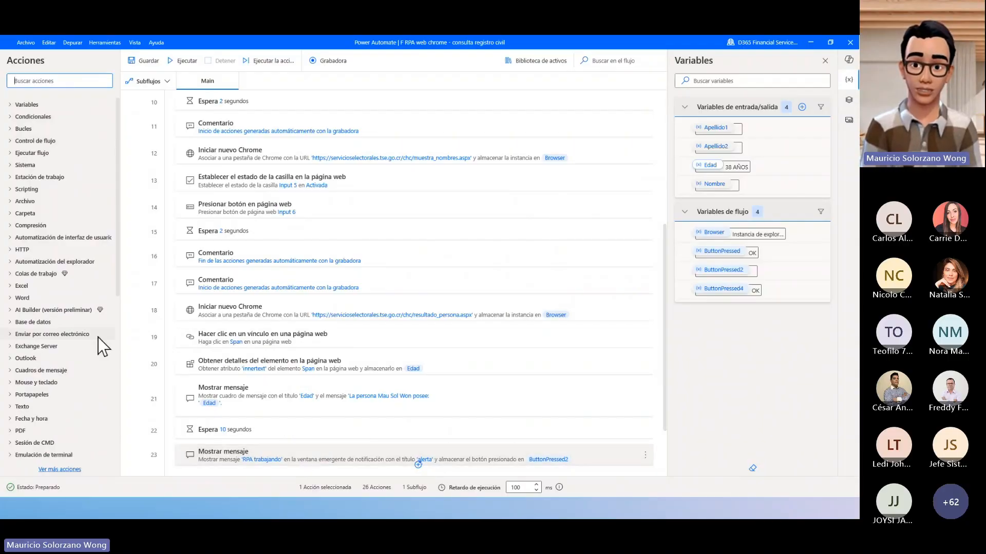
{"action": "scroll", "coordinate": [117, 358], "scroll_direction": "down", "scroll_amount": 3}
{"action": "scroll", "coordinate": [85, 331], "scroll_direction": "up", "scroll_amount": 3}
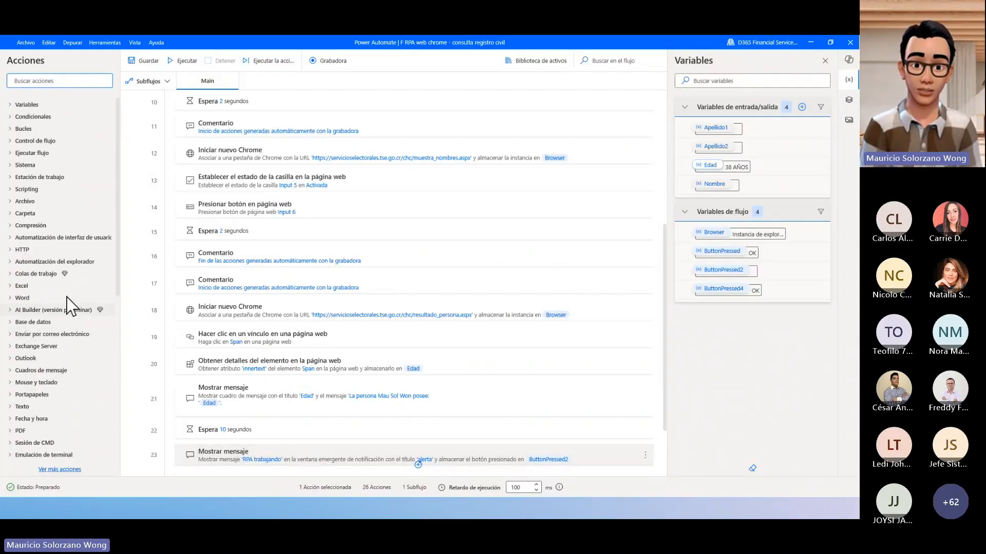
{"action": "left_click", "coordinate": [64, 138]}
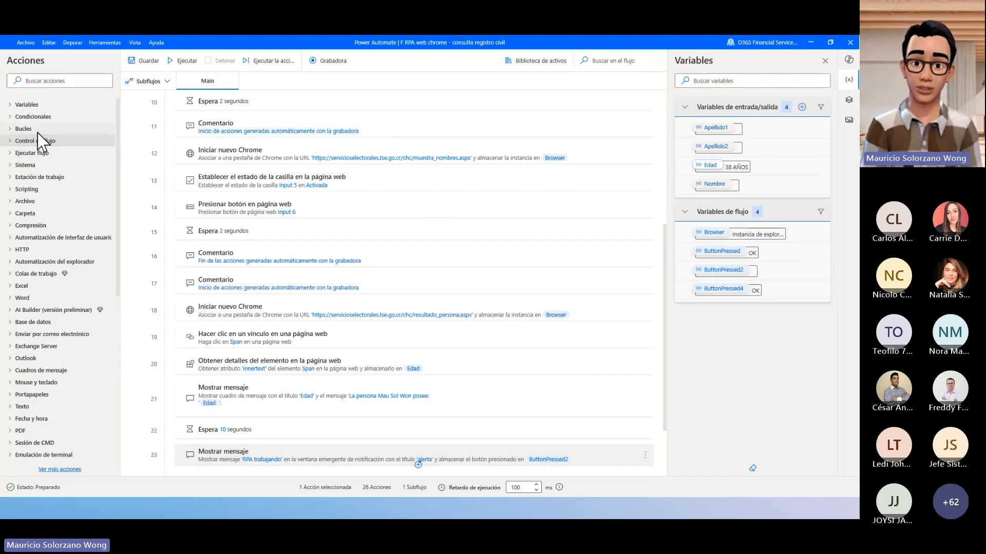
{"action": "left_click", "coordinate": [13, 129]}
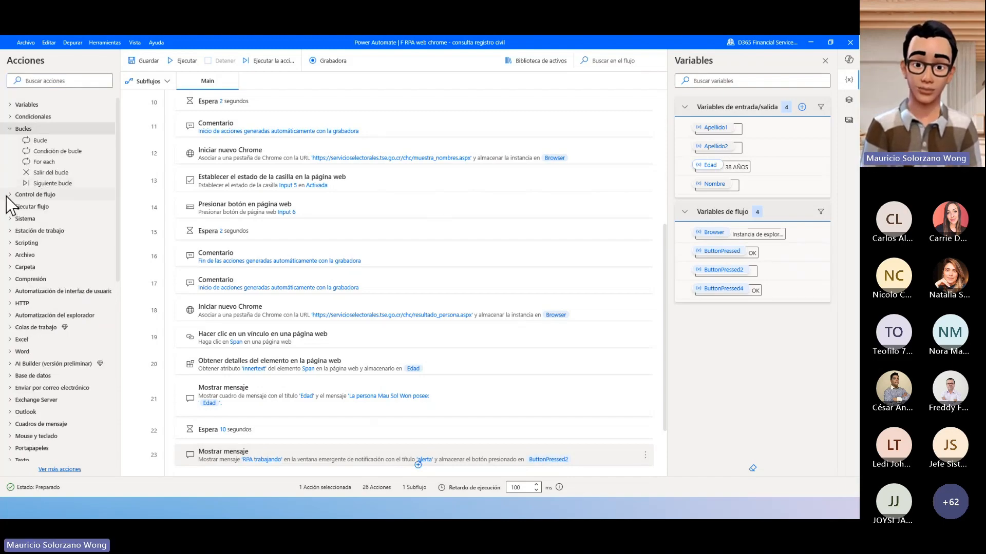
{"action": "left_click", "coordinate": [8, 195]}
{"action": "left_click", "coordinate": [8, 195]}
{"action": "left_click", "coordinate": [8, 195]}
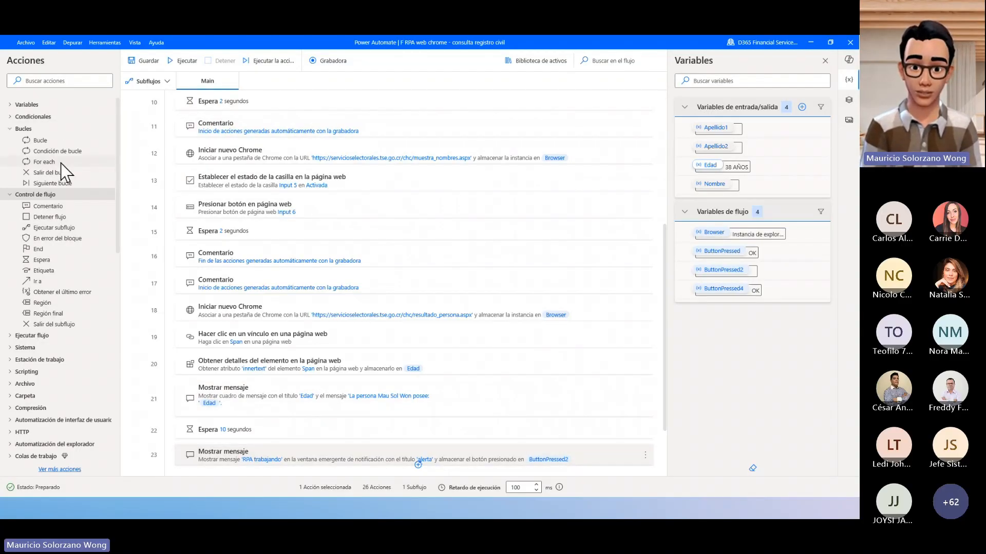
- Insert a Bucle after the Iniciar nuevo Chrome action for muestra_nombres.aspx, running from 1 to 10 in increments of 1
{"action": "left_click_drag", "start_coordinate": [44, 139], "coordinate": [214, 161]}
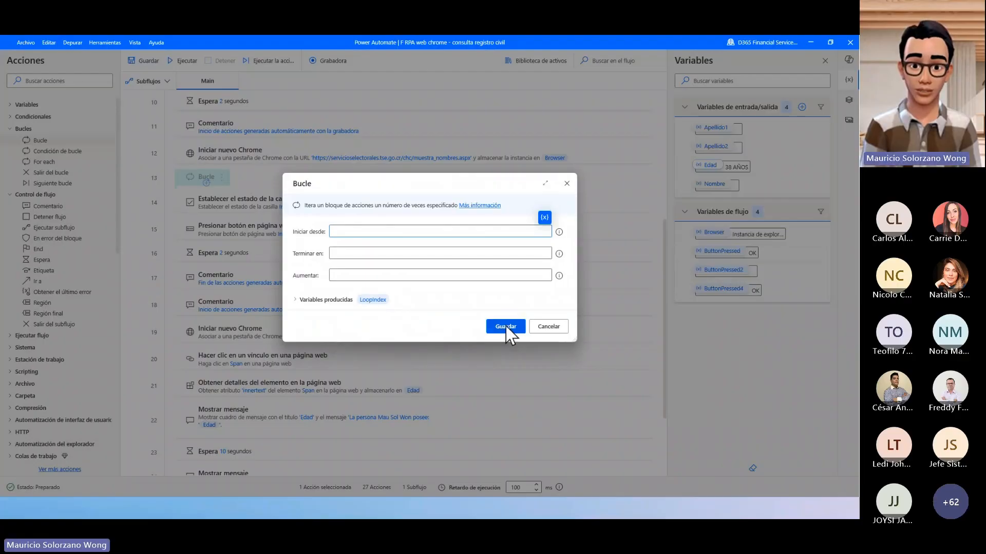
{"action": "type", "text": "1"}
{"action": "left_click", "coordinate": [464, 253]}
{"action": "type", "text": "1"}
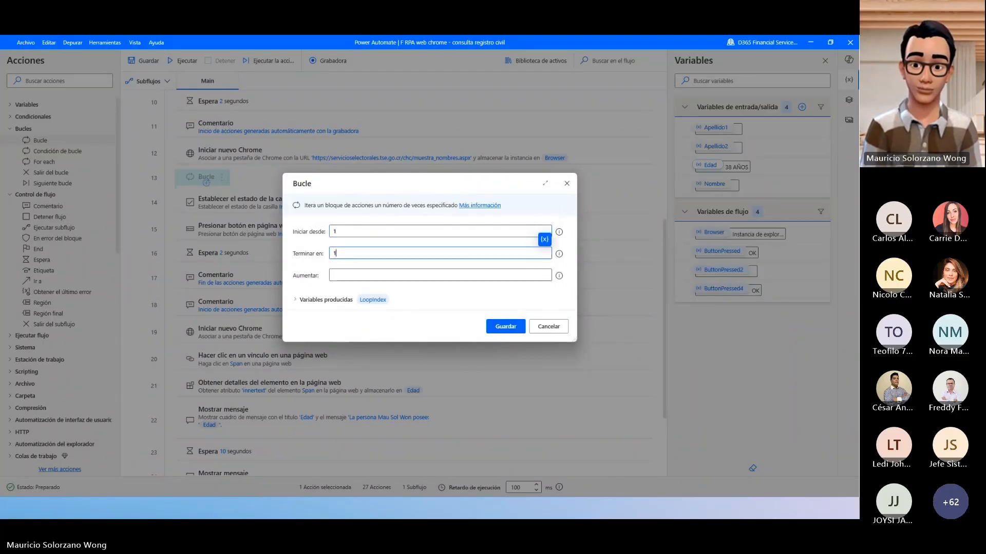
{"action": "type", "text": "0"}
{"action": "left_click", "coordinate": [454, 277]}
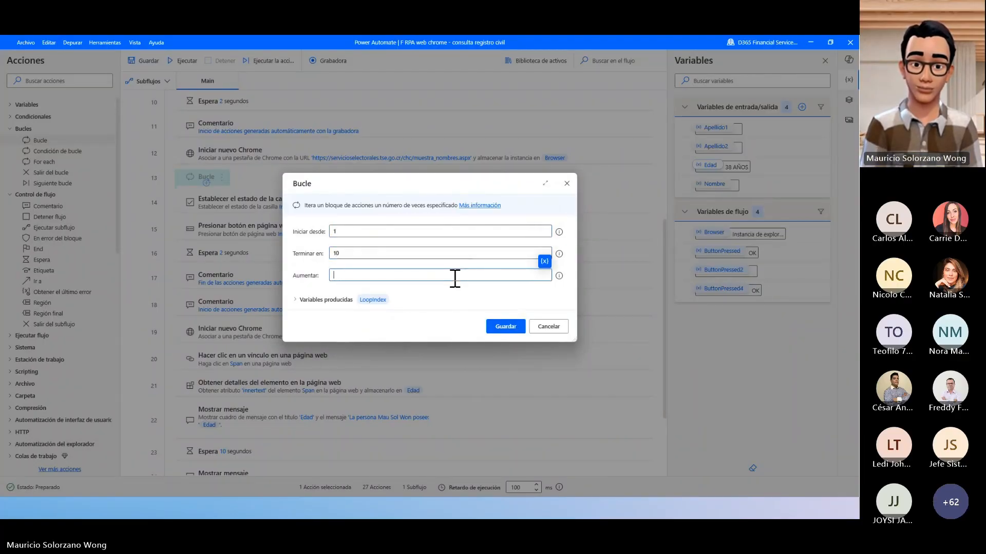
{"action": "left_click", "coordinate": [518, 332]}
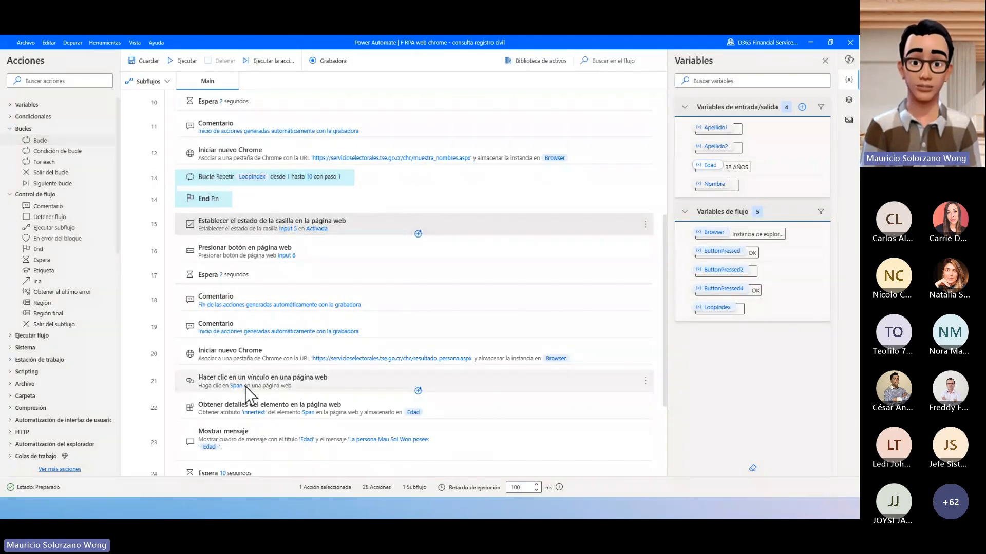
- Make the loop enclose the actions from the checkbox setting through the web-page link click, and review its start, end and increment settings
{"action": "left_click", "coordinate": [246, 386], "text": "shift"}
{"action": "left_click_drag", "start_coordinate": [233, 236], "coordinate": [234, 190]}
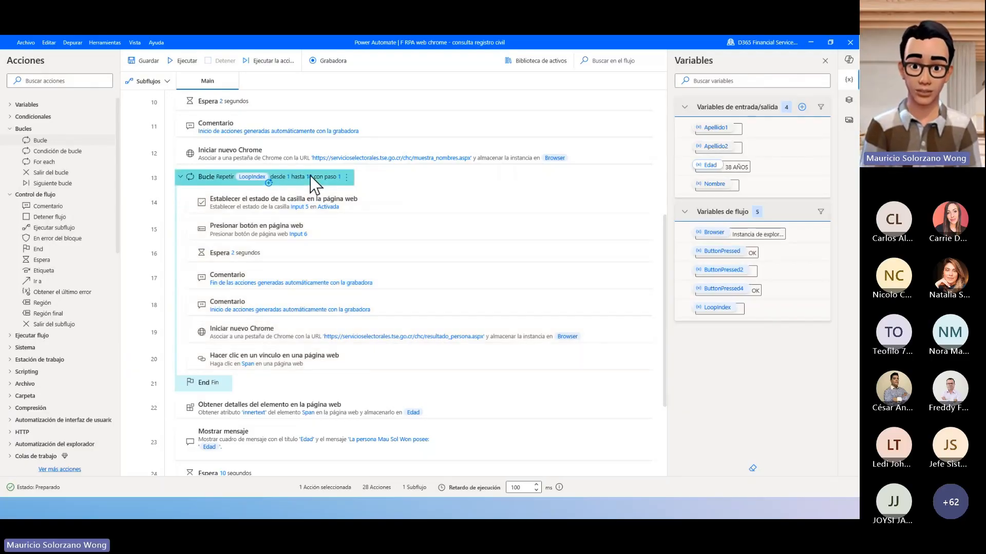
{"action": "double_click", "coordinate": [340, 180]}
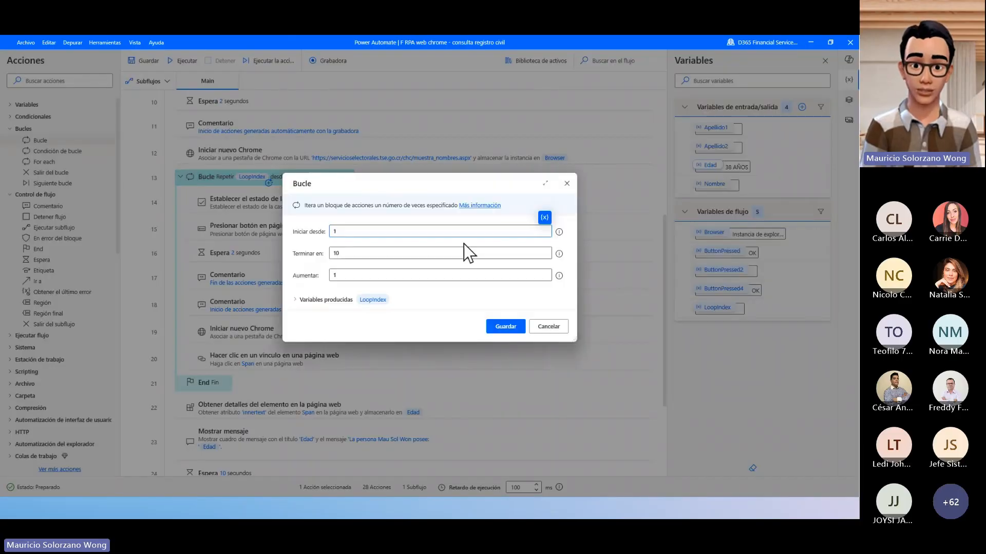
{"action": "left_click", "coordinate": [427, 257]}
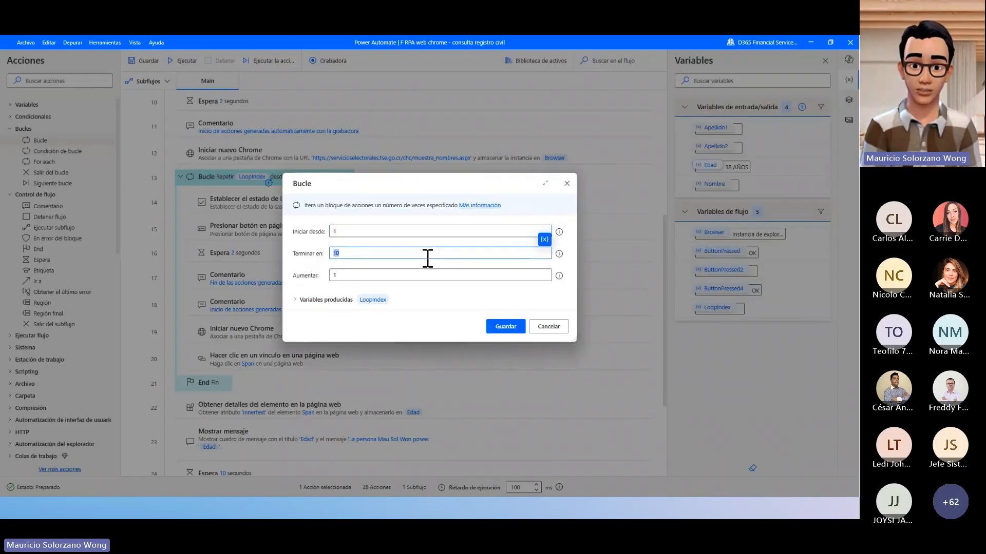
{"action": "left_click", "coordinate": [567, 184]}
{"action": "key", "text": "alt+Tab"}
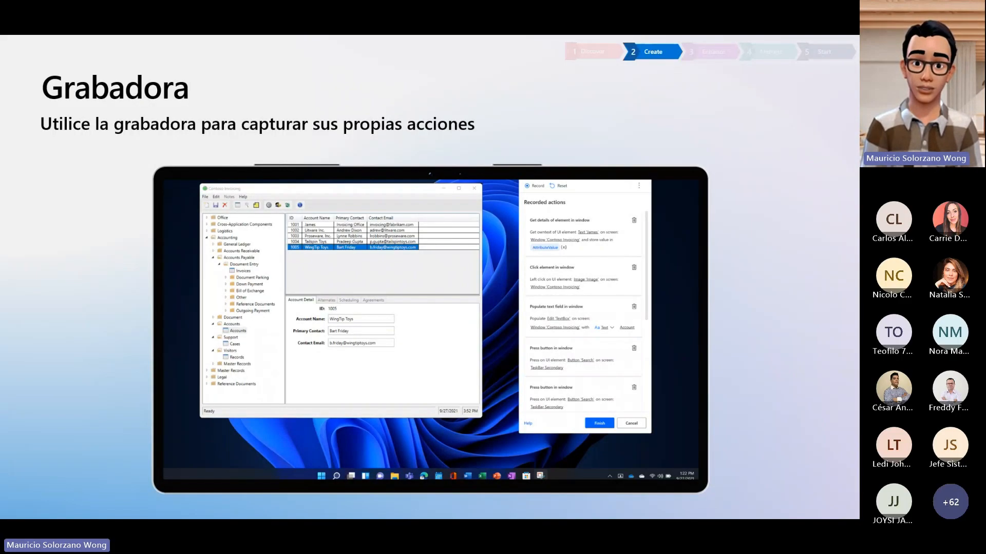
{"action": "key", "text": "Right"}
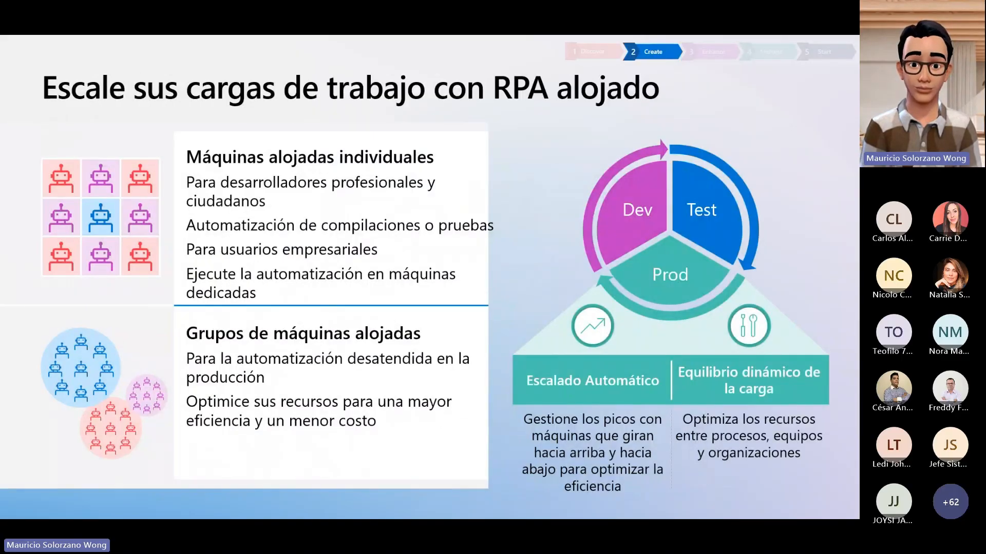
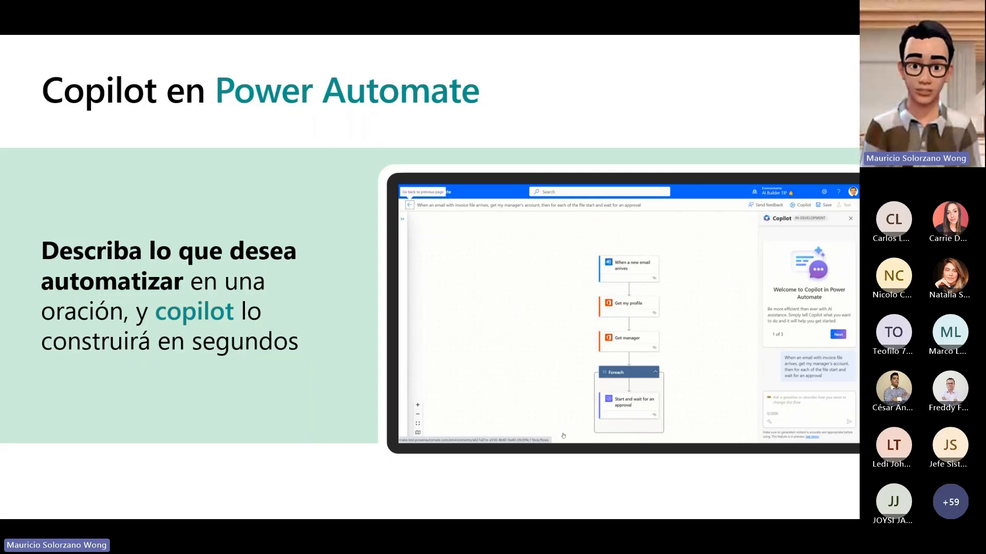
- Switch to Power Automate and generate a flow with Copilot from the home page description "copiar todos los adjuntos de correo a dropbox, onedrive y a azure blob"
{"action": "key", "text": "alt+Tab"}
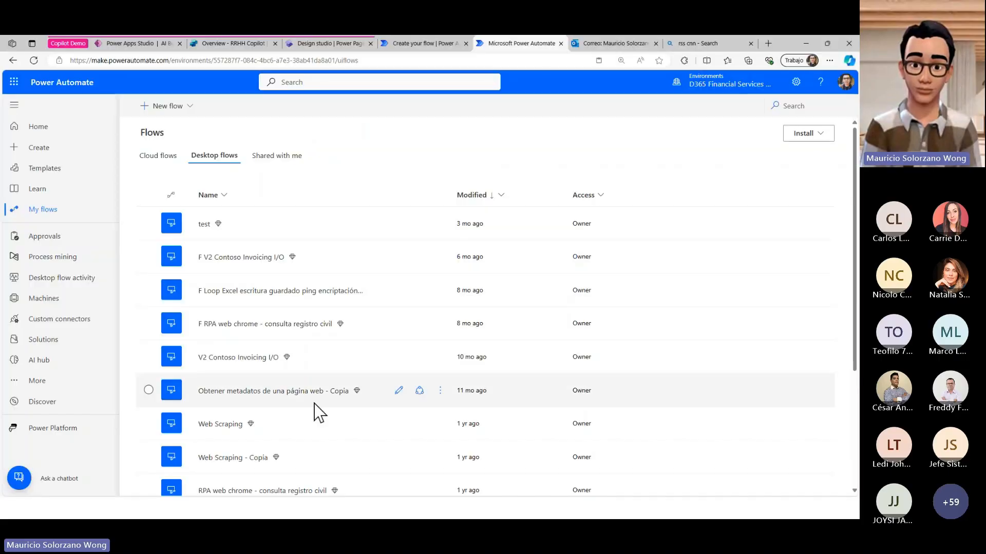
{"action": "left_click", "coordinate": [43, 131]}
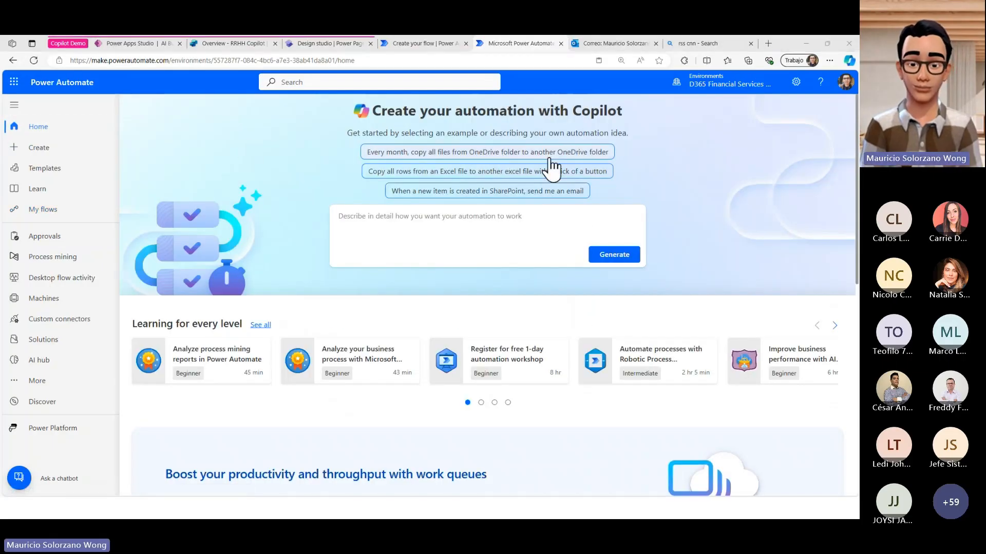
{"action": "left_click", "coordinate": [396, 232]}
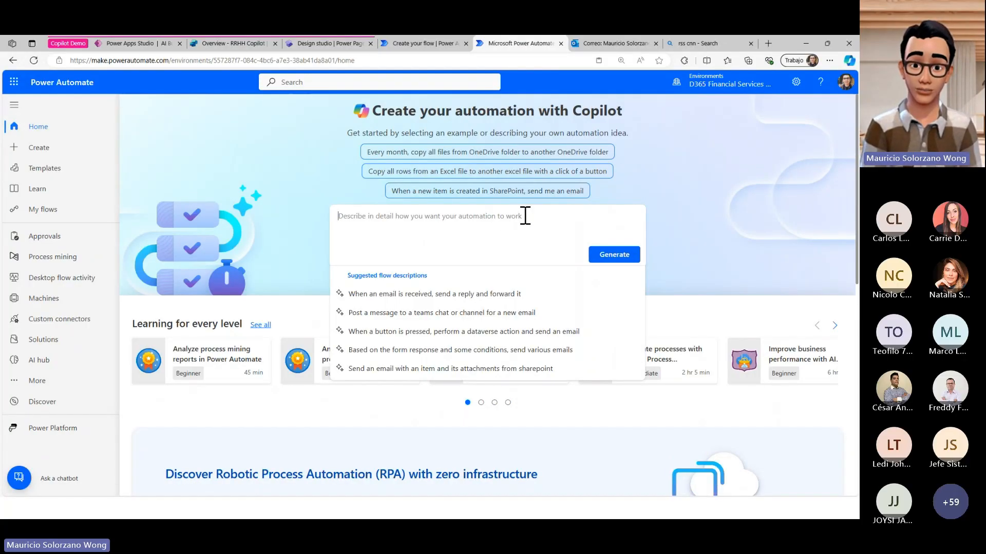
{"action": "type", "text": "copiar to"}
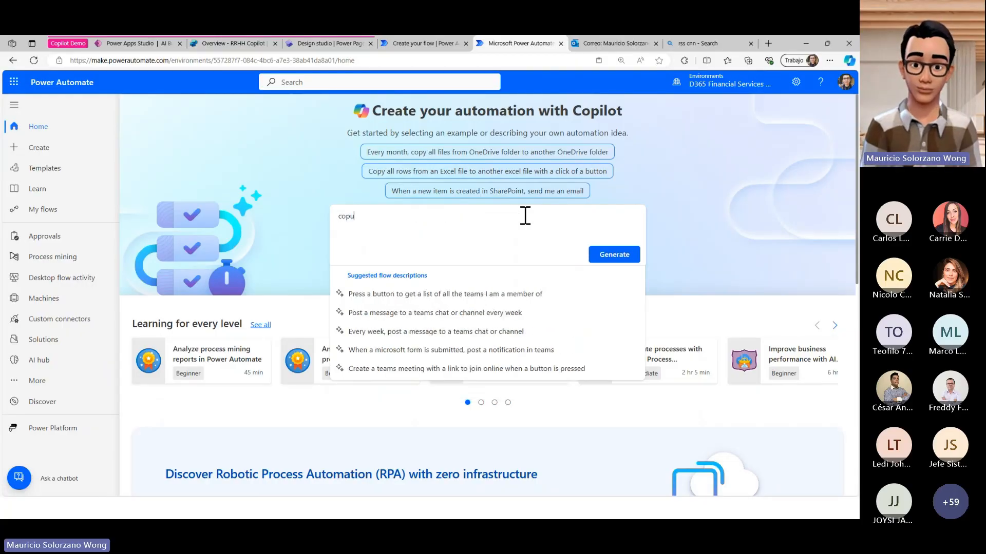
{"action": "type", "text": "dos lo"}
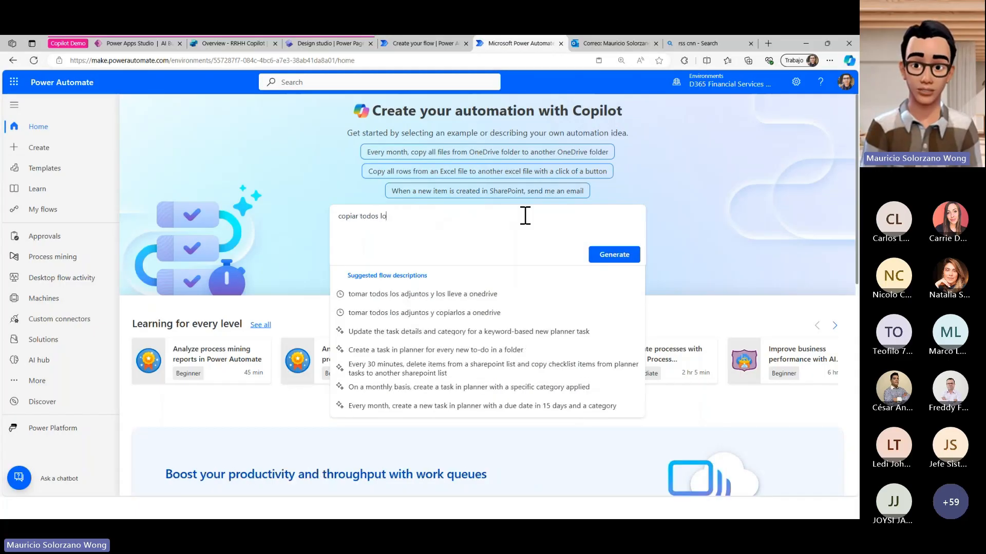
{"action": "type", "text": "s adjunto"}
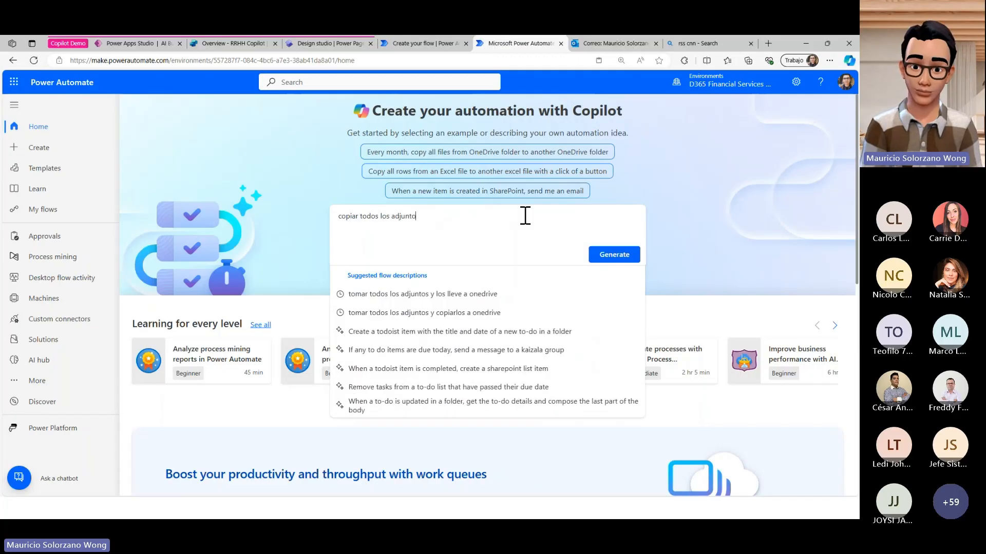
{"action": "type", "text": "s de correo a"}
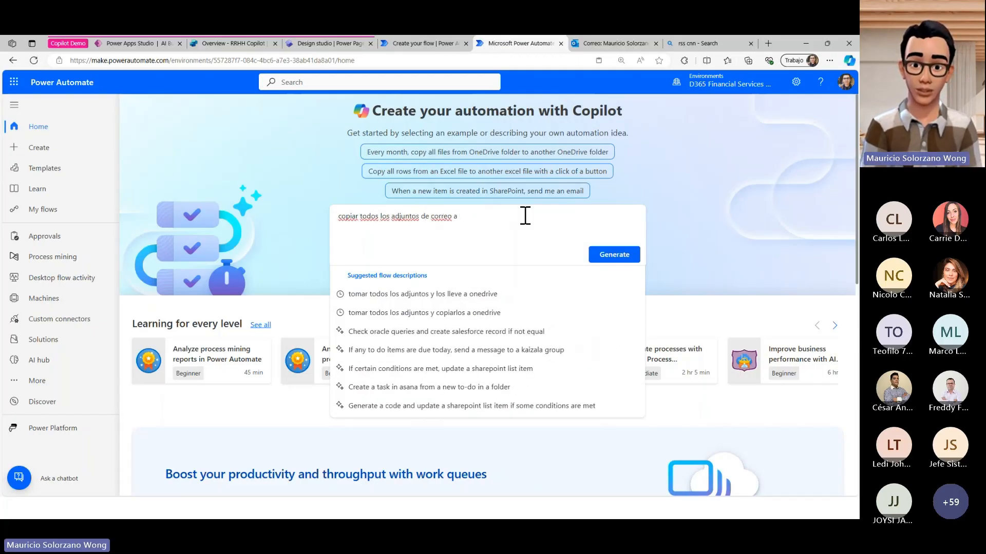
{"action": "type", "text": " dropbox"}
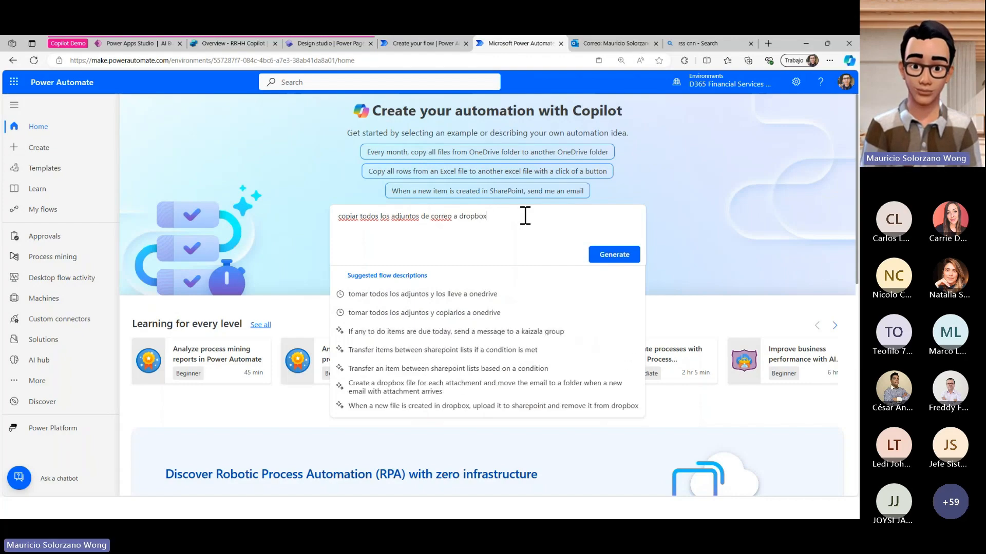
{"action": "type", "text": ", oned"}
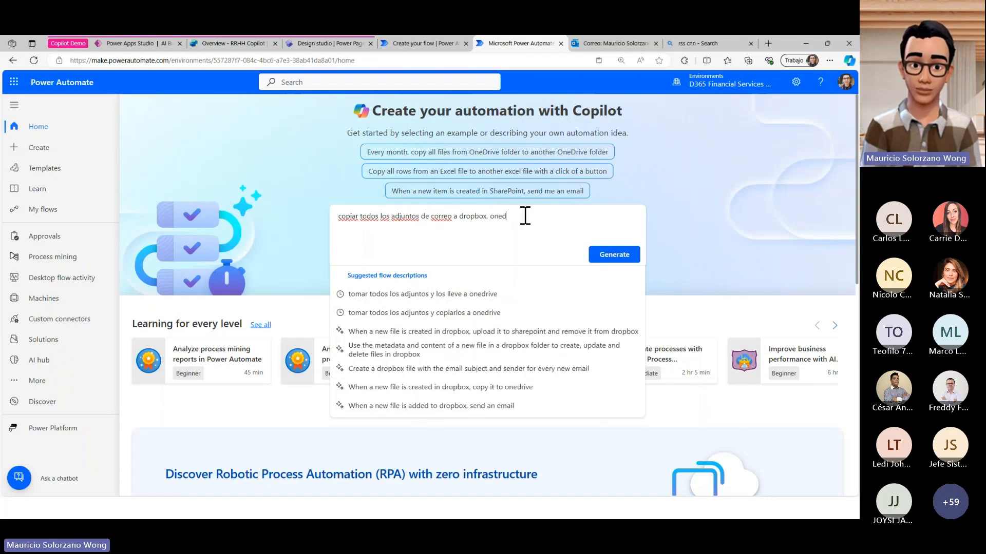
{"action": "type", "text": "rive y a z"}
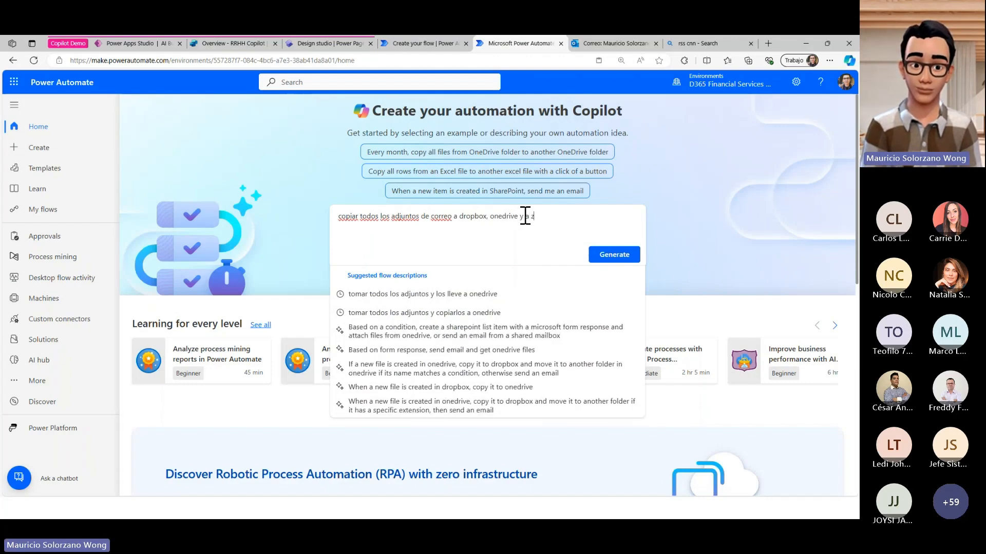
{"action": "key", "text": "BackSpace"}
{"action": "type", "text": "azure blob"}
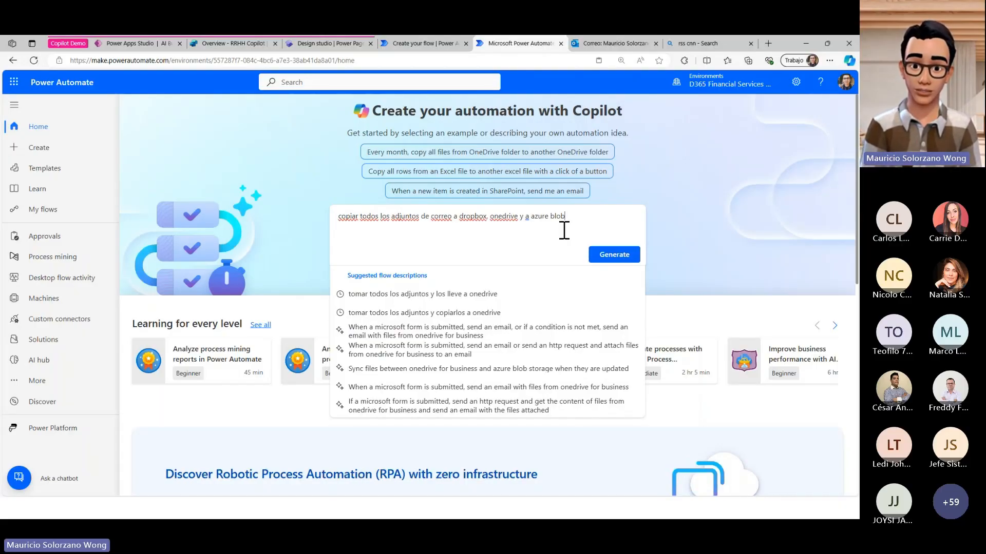
{"action": "left_click", "coordinate": [605, 255]}
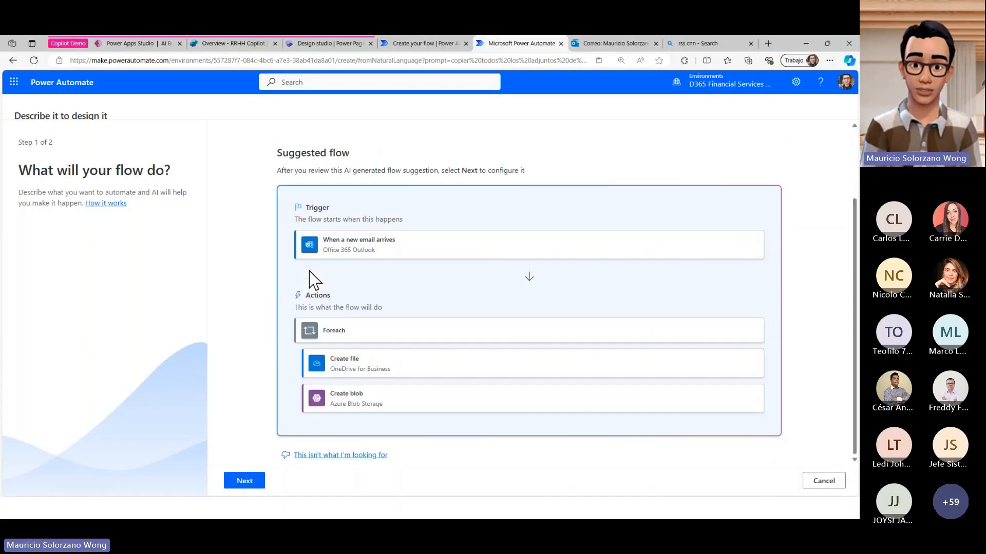
- Review the suggested flow's email trigger, Create file and Create blob actions, and accept the suggestion
{"action": "left_click_drag", "start_coordinate": [313, 234], "coordinate": [417, 249]}
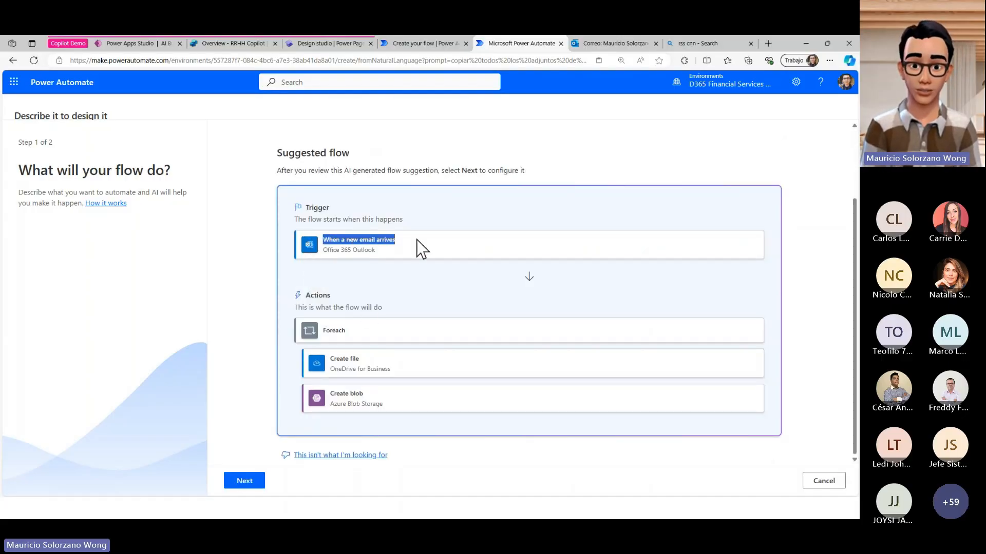
{"action": "left_click_drag", "start_coordinate": [329, 359], "coordinate": [389, 366]}
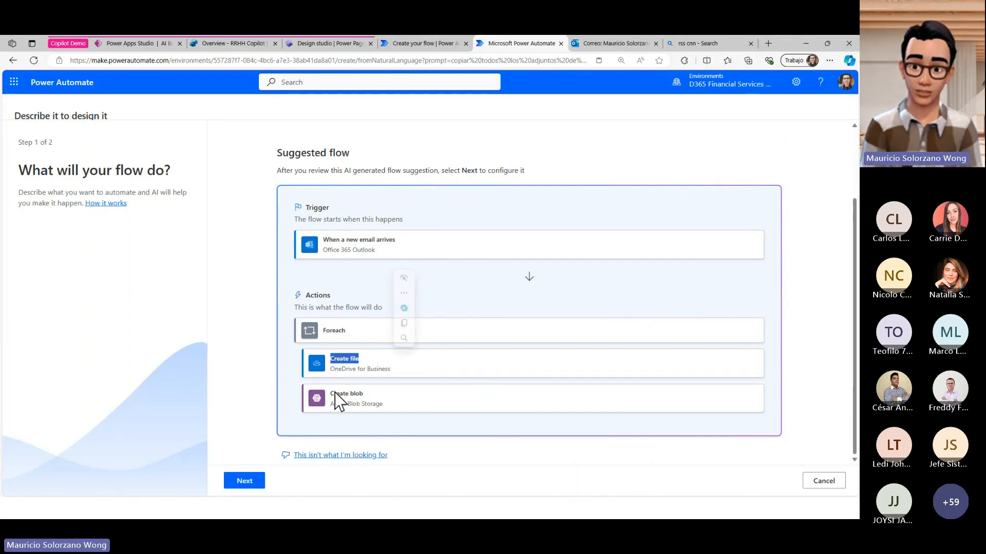
{"action": "left_click_drag", "start_coordinate": [334, 393], "coordinate": [392, 405]}
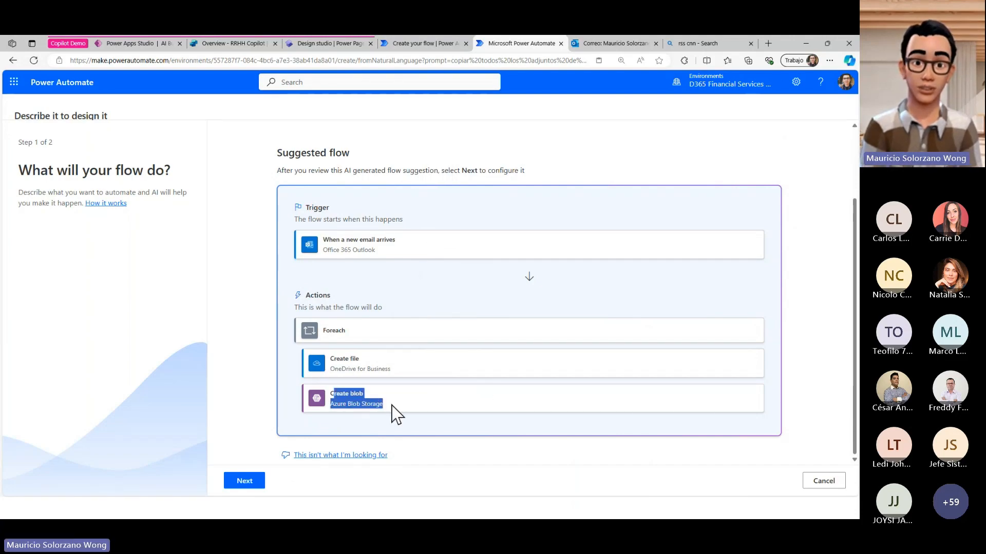
{"action": "left_click", "coordinate": [245, 482]}
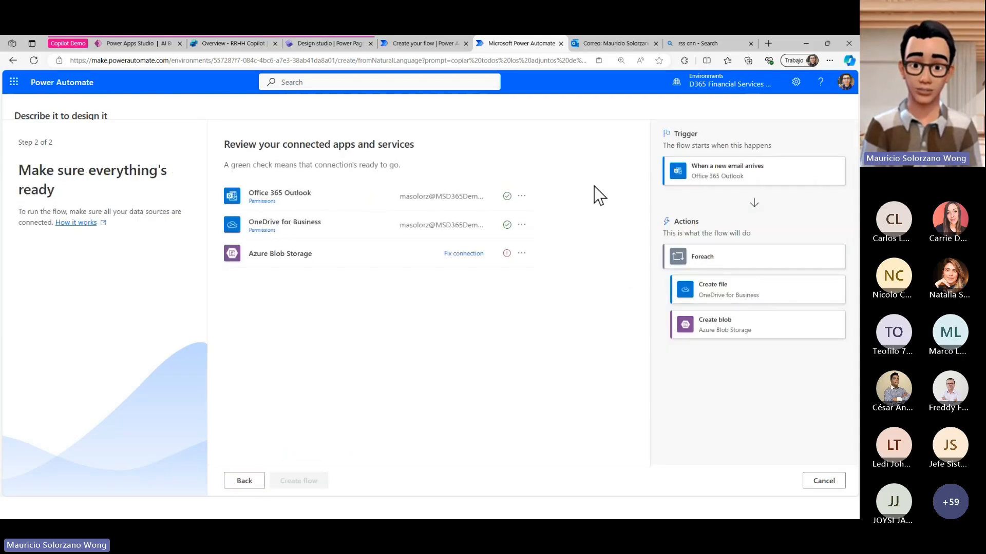
- Connect Azure Blob Storage using Microsoft Entra ID Integrated authentication with the demo tenant account, and create the flow
{"action": "left_click", "coordinate": [469, 255]}
{"action": "left_click", "coordinate": [438, 225]}
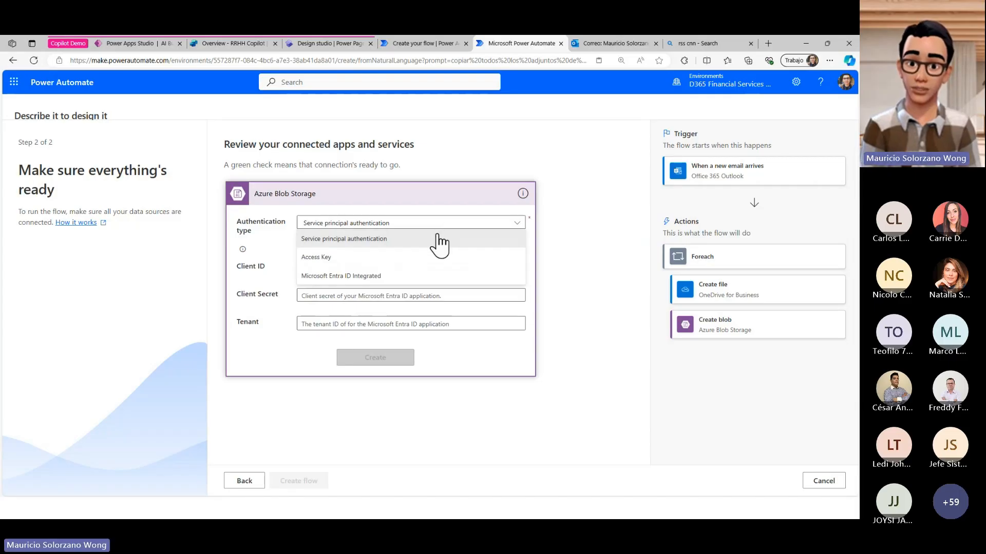
{"action": "left_click", "coordinate": [401, 276]}
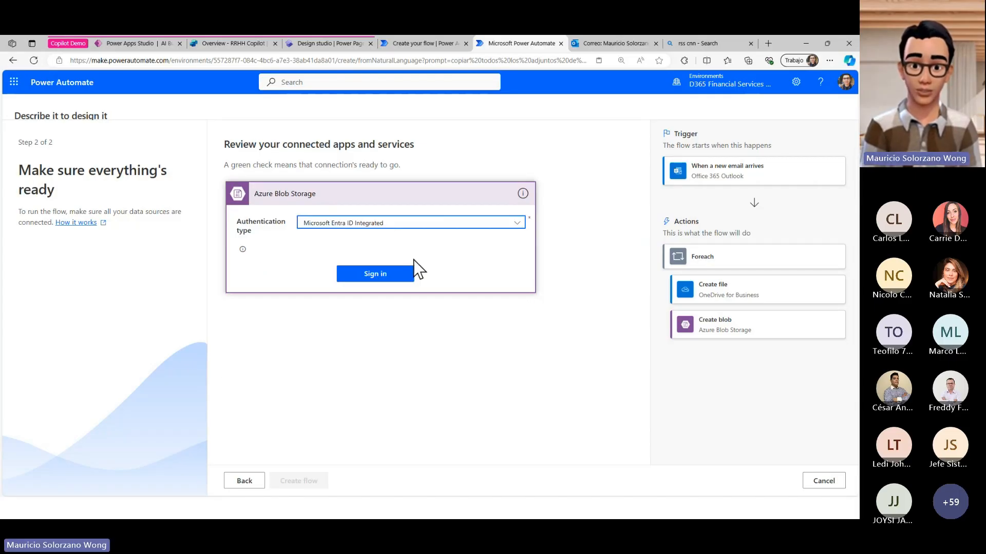
{"action": "left_click", "coordinate": [412, 267]}
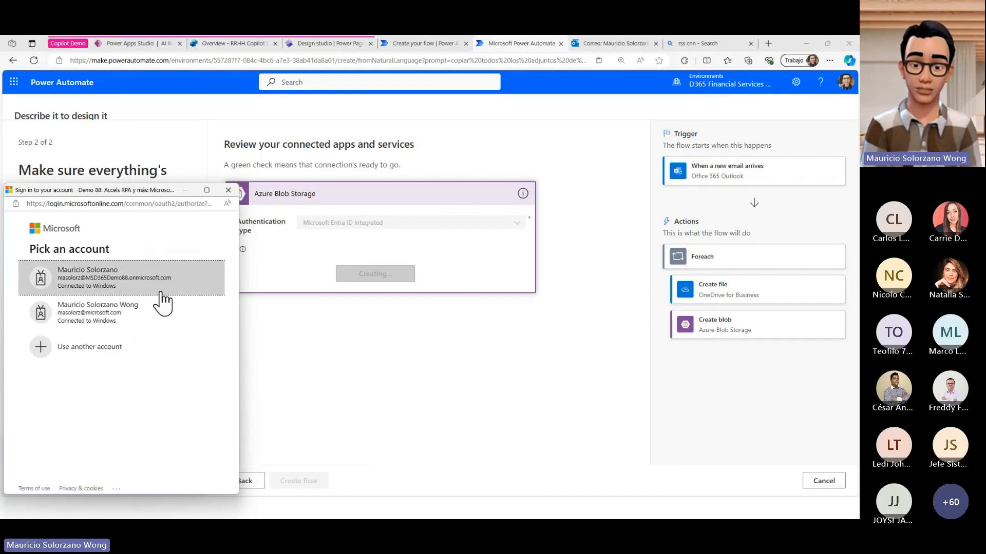
{"action": "left_click", "coordinate": [161, 292]}
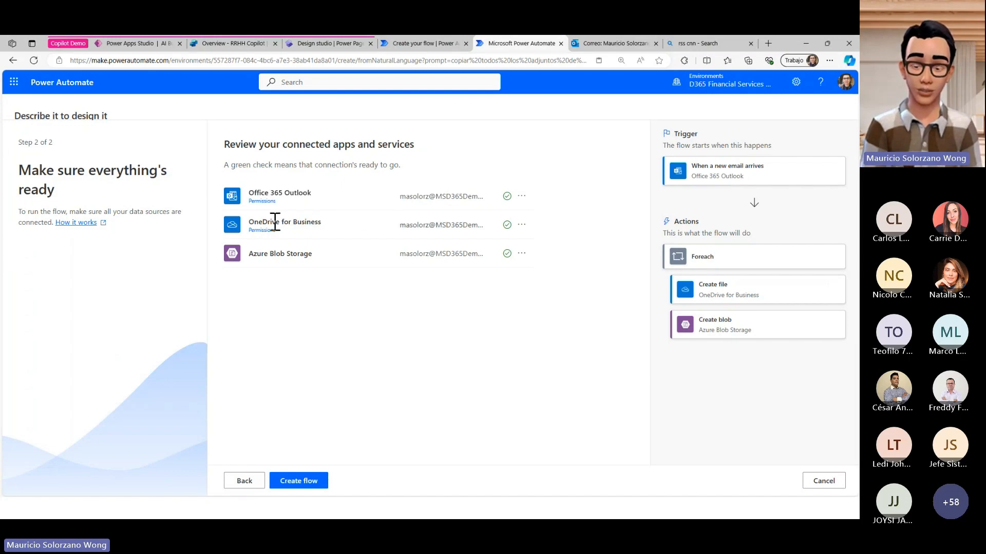
{"action": "left_click", "coordinate": [303, 482]}
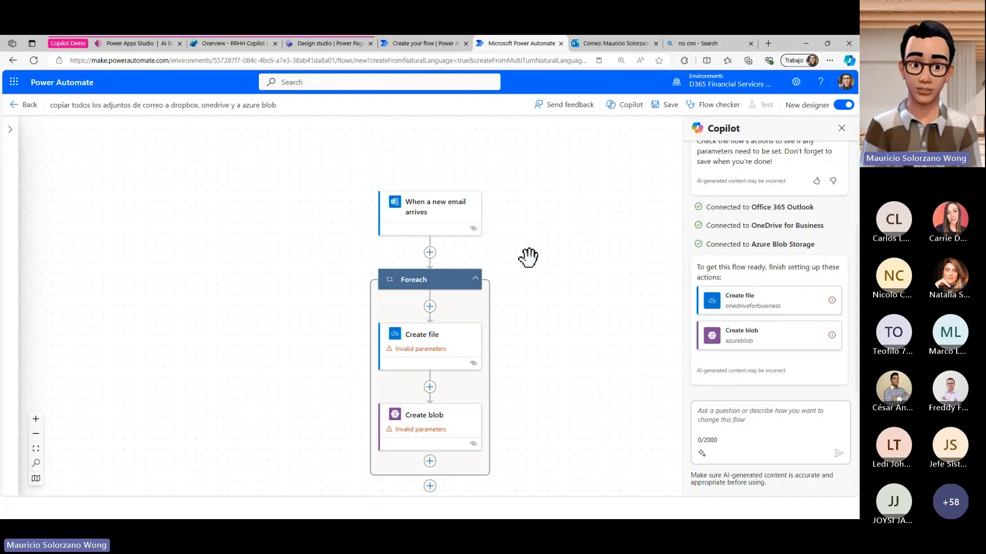
- Try to have Copilot extend the flow with the requests "and then add dropbox" and "agrega dropbox"
{"action": "scroll", "coordinate": [528, 258], "scroll_direction": "down", "scroll_amount": 1}
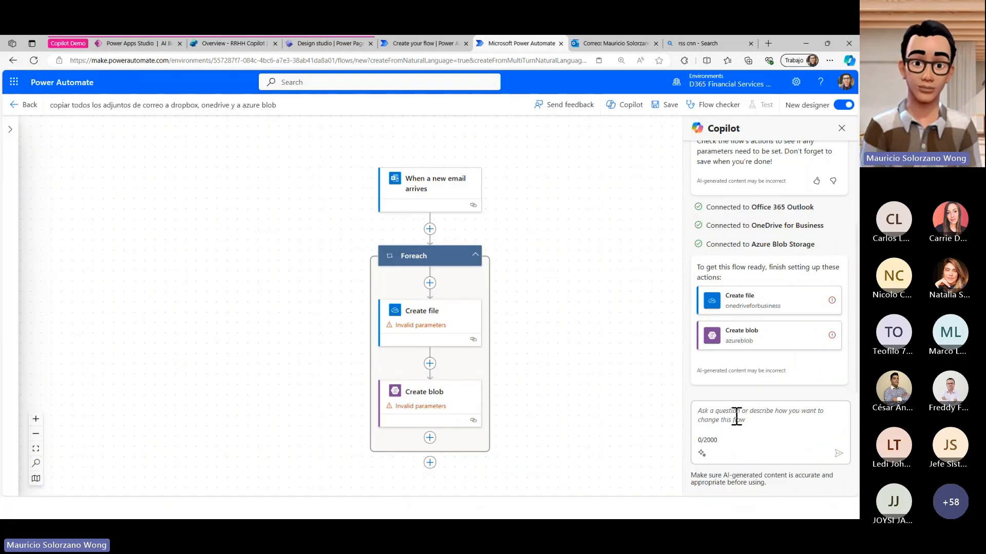
{"action": "type", "text": "and then add dropbox"}
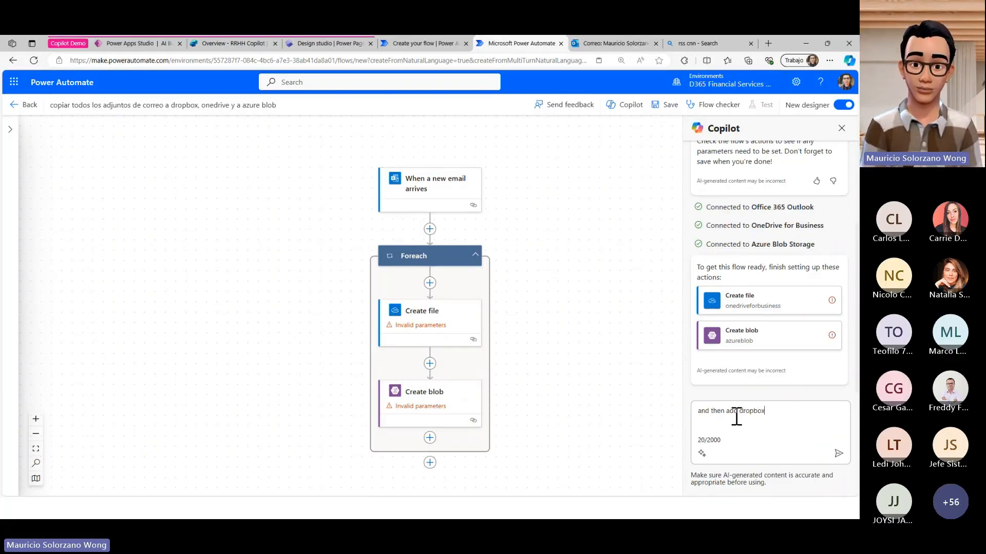
{"action": "key", "text": "Return"}
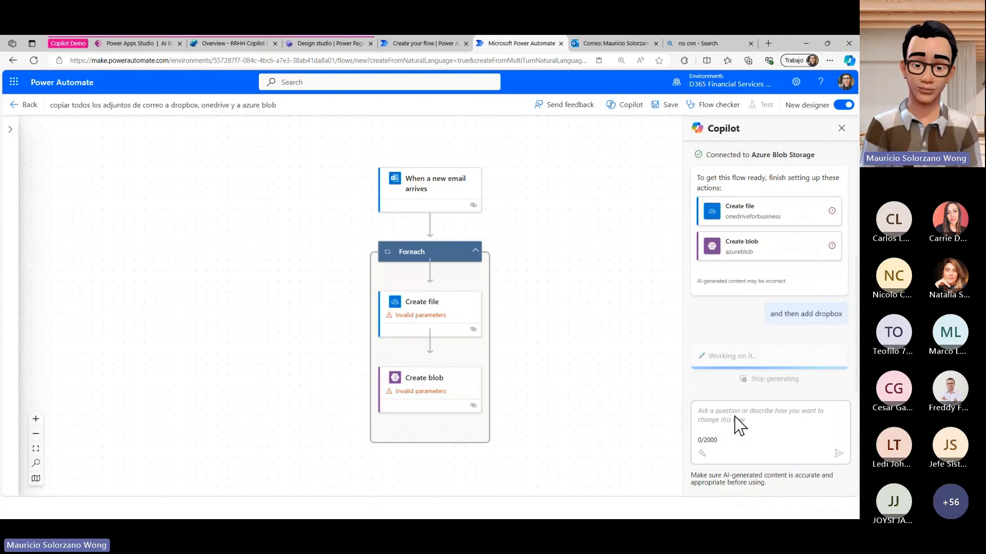
{"action": "type", "text": "agrega "}
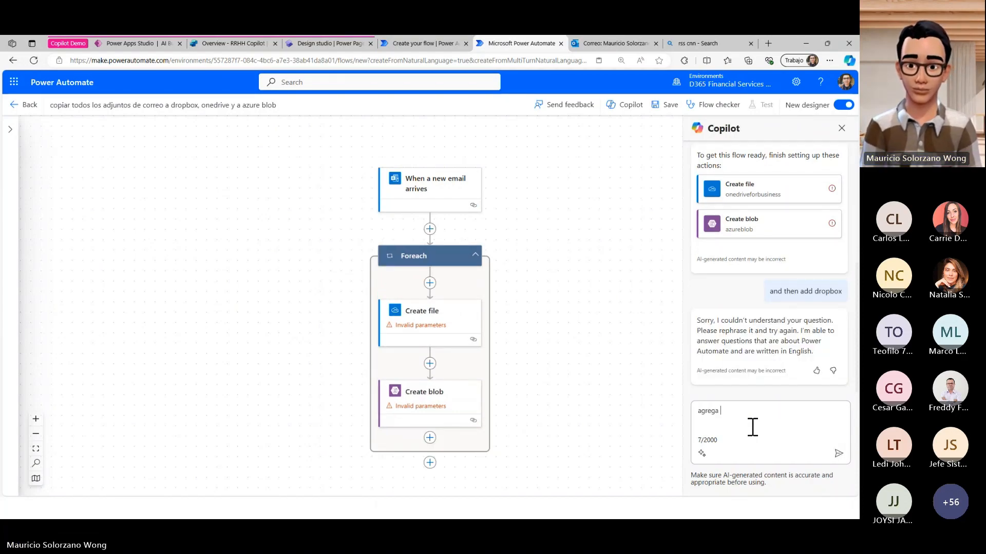
{"action": "type", "text": "drop"}
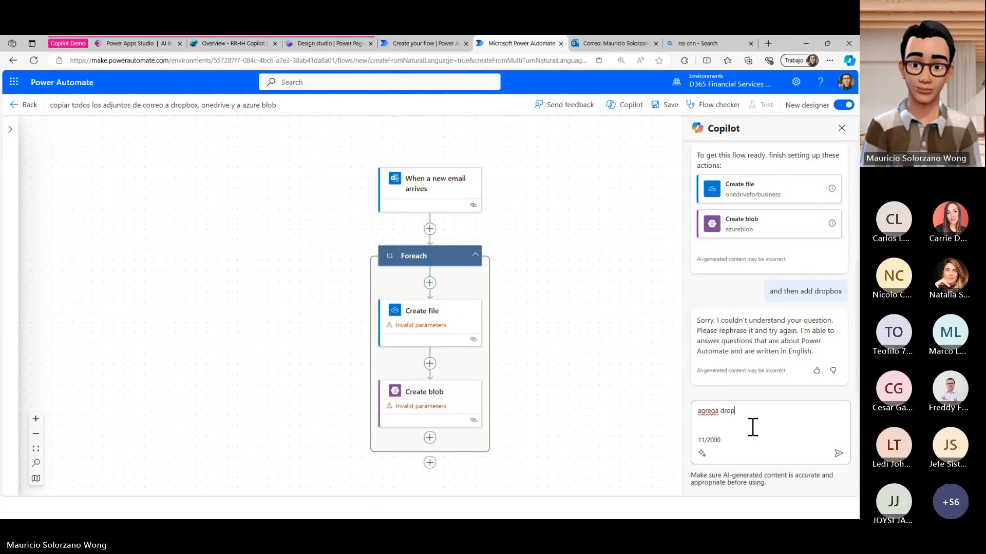
{"action": "type", "text": "box"}
{"action": "key", "text": "Return"}
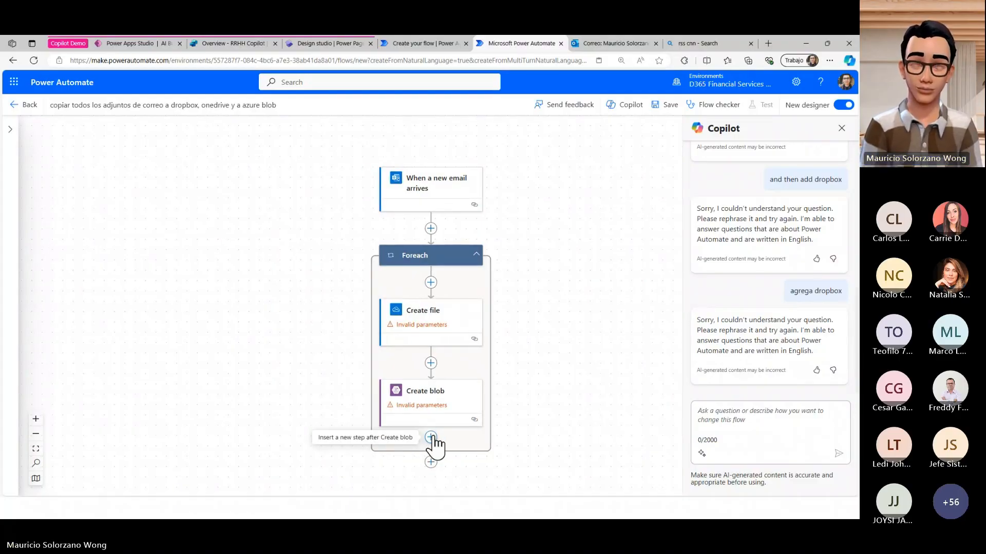
- Add the Dropbox Create file action after Create blob inside the Foreach loop, and close the Copilot chat
{"action": "scroll", "coordinate": [434, 444], "scroll_direction": "down", "scroll_amount": 2}
{"action": "left_click", "coordinate": [431, 391]}
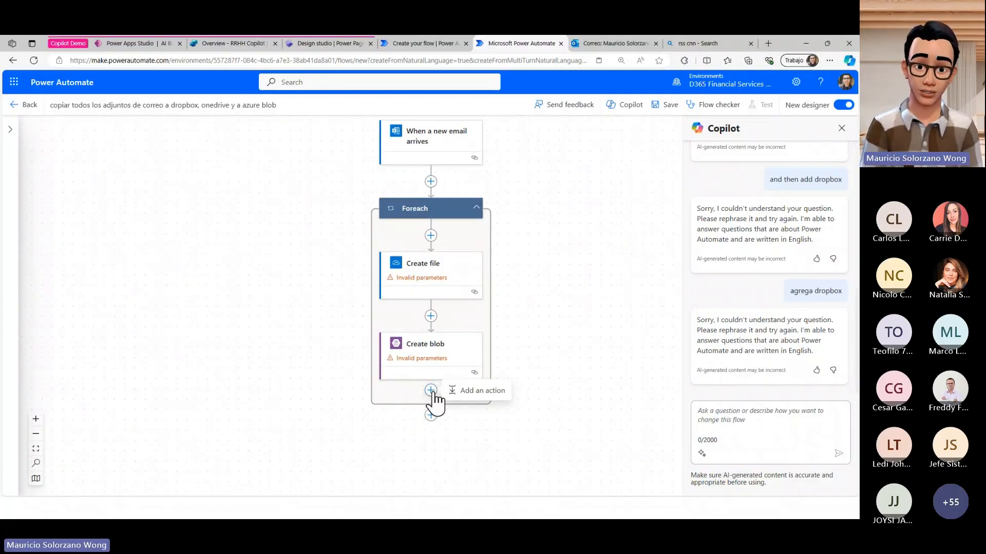
{"action": "left_click", "coordinate": [475, 390]}
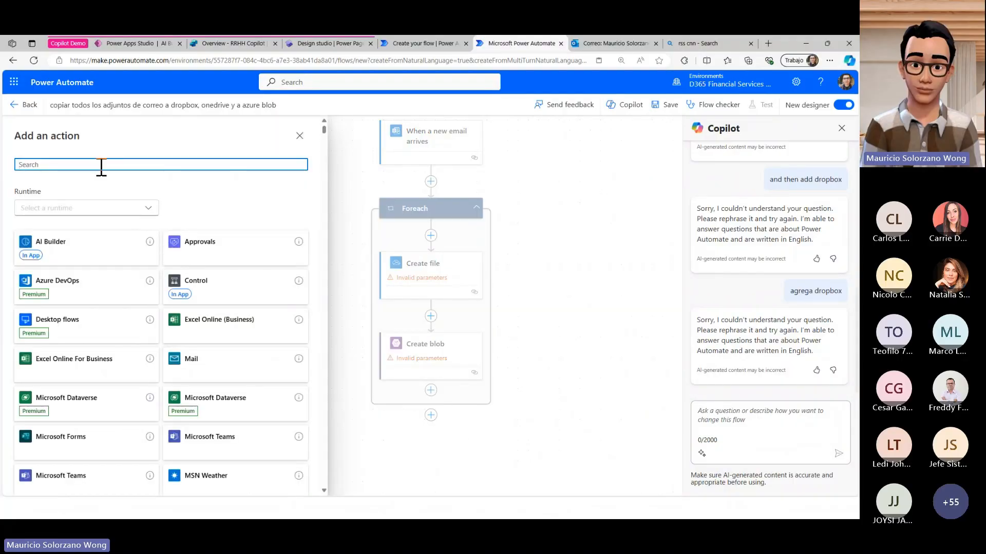
{"action": "type", "text": "dropbox"}
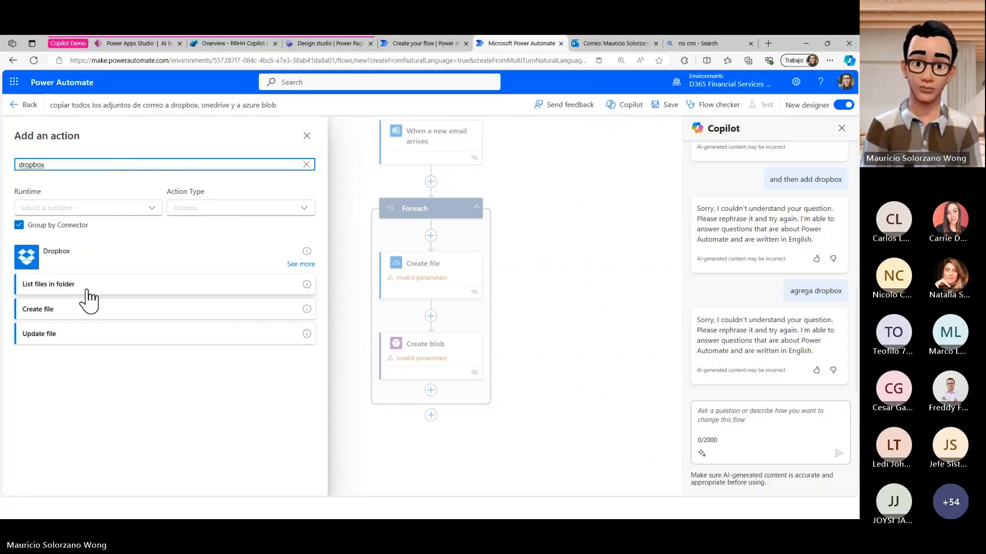
{"action": "left_click", "coordinate": [81, 312]}
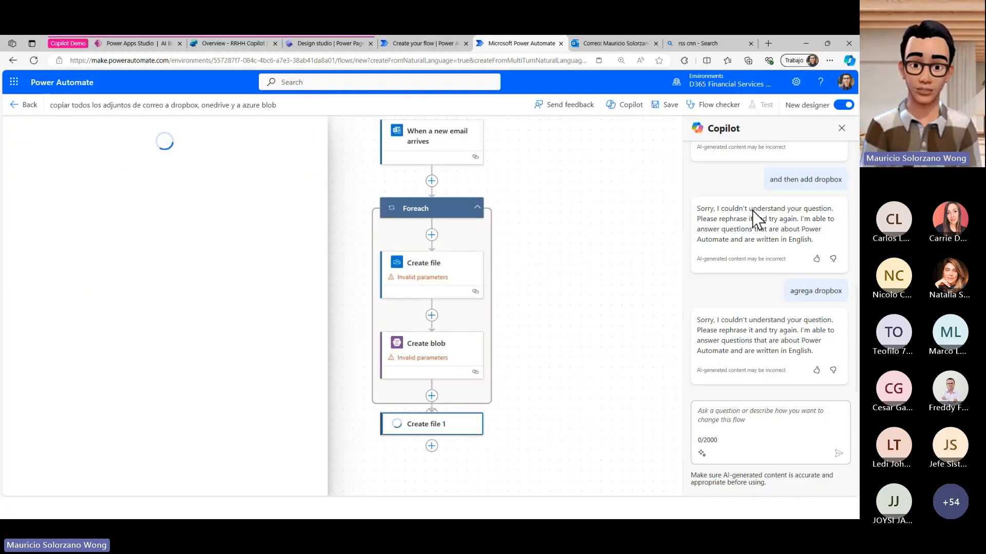
{"action": "left_click", "coordinate": [842, 128]}
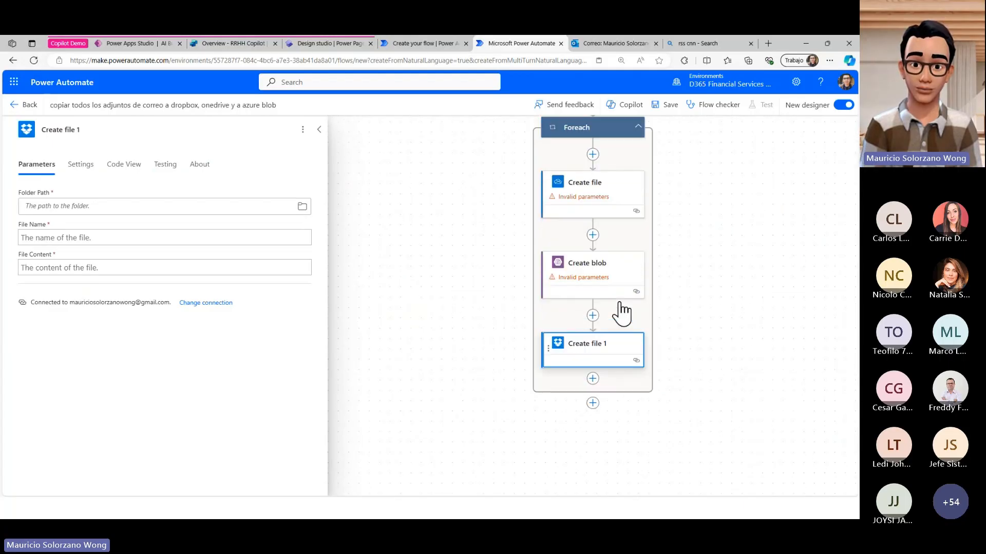
- Open the parameters of the "When a new email arrives" trigger to examine its attachment settings
{"action": "scroll", "coordinate": [624, 187], "scroll_direction": "up", "scroll_amount": 1}
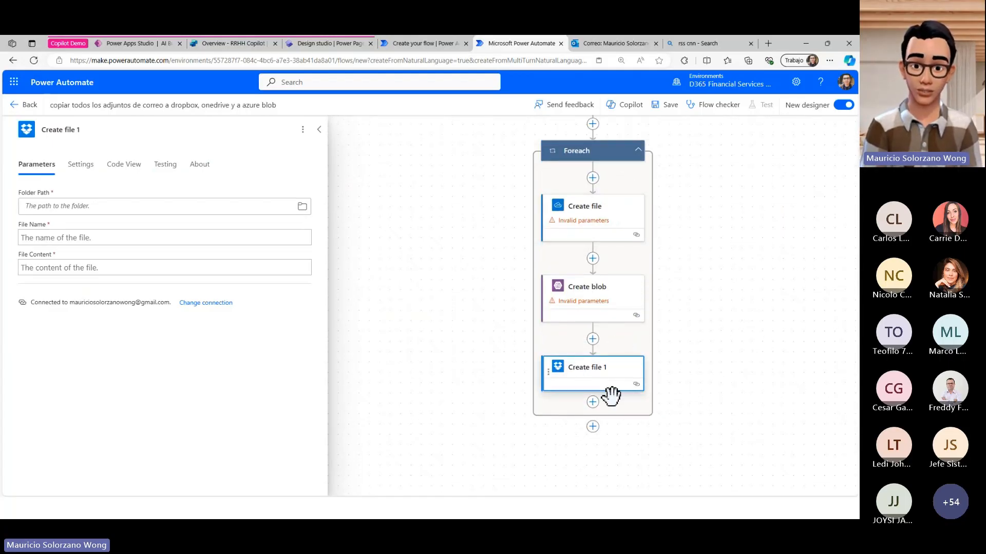
{"action": "scroll", "coordinate": [577, 176], "scroll_direction": "up", "scroll_amount": 3}
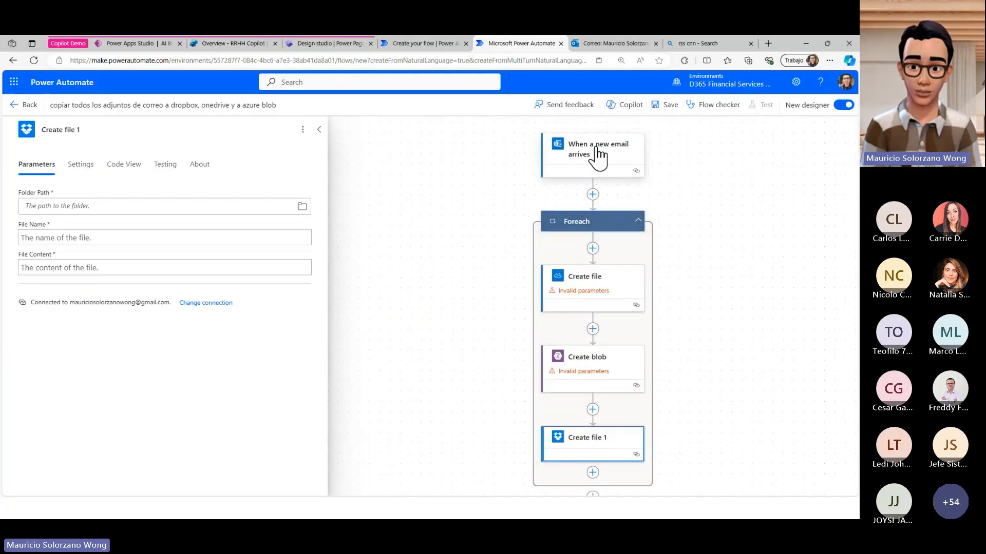
{"action": "left_click", "coordinate": [597, 150]}
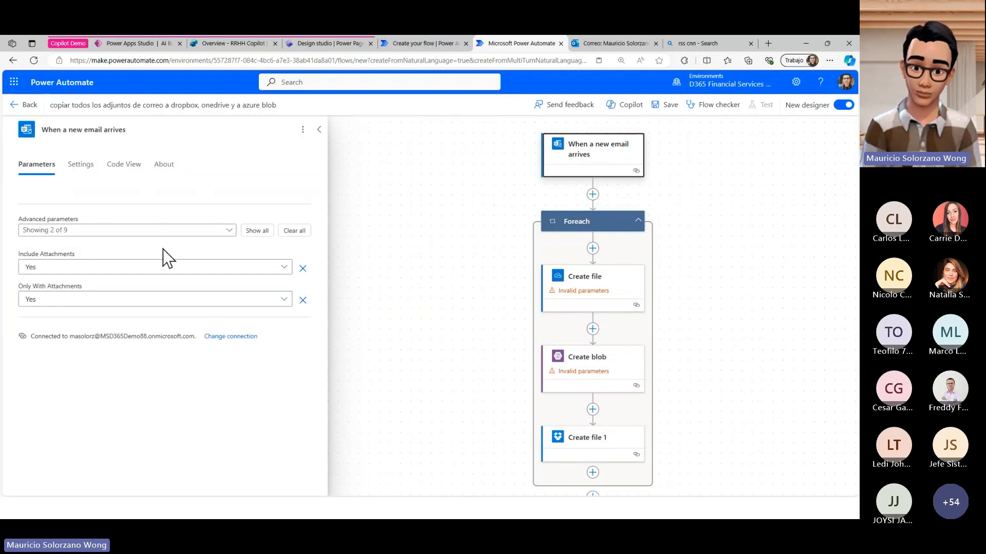
- Add a Condition control action between the "When a new email arrives" trigger and the Foreach loop
{"action": "left_click", "coordinate": [27, 267]}
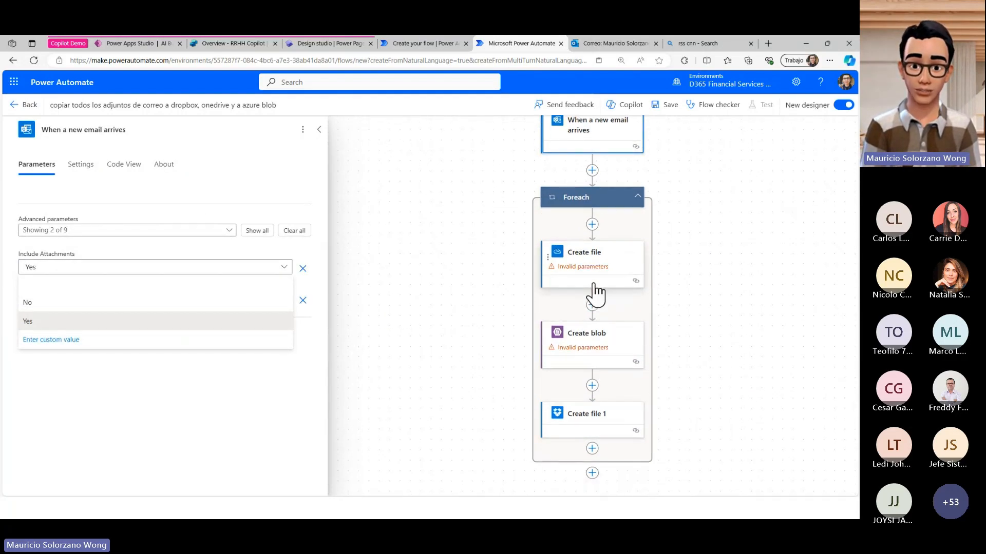
{"action": "scroll", "coordinate": [594, 288], "scroll_direction": "down", "scroll_amount": 1}
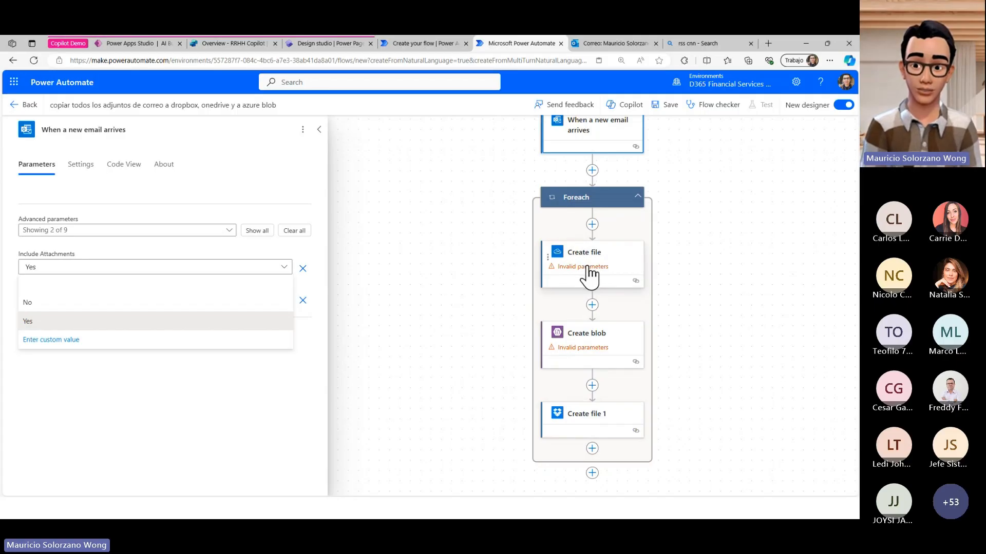
{"action": "scroll", "coordinate": [652, 426], "scroll_direction": "up", "scroll_amount": 2}
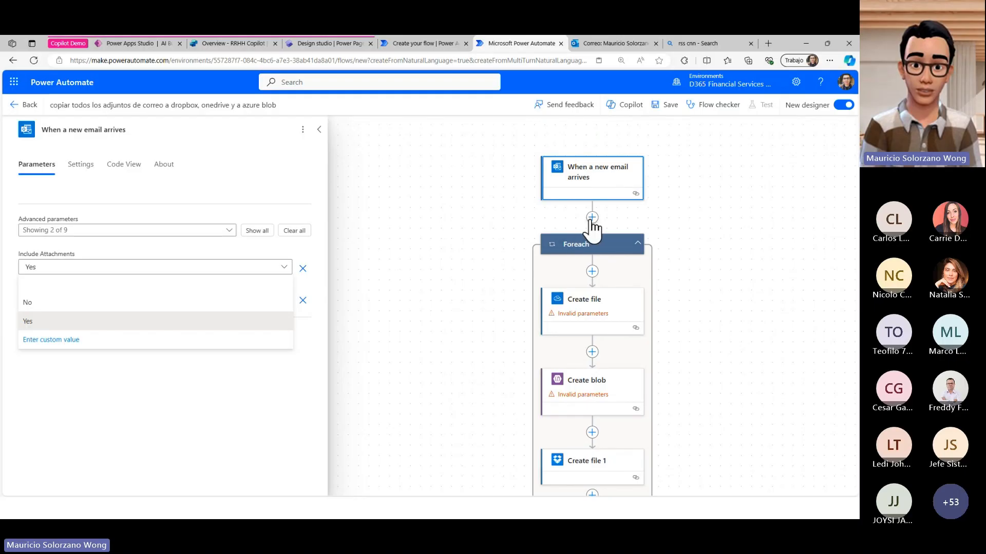
{"action": "left_click", "coordinate": [592, 217]}
{"action": "left_click", "coordinate": [613, 211]}
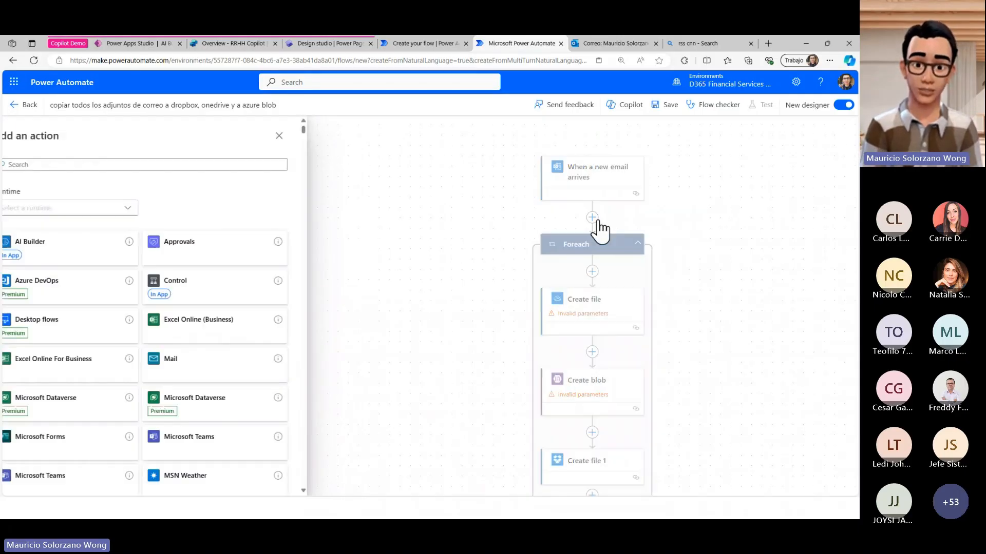
{"action": "left_click", "coordinate": [237, 274]}
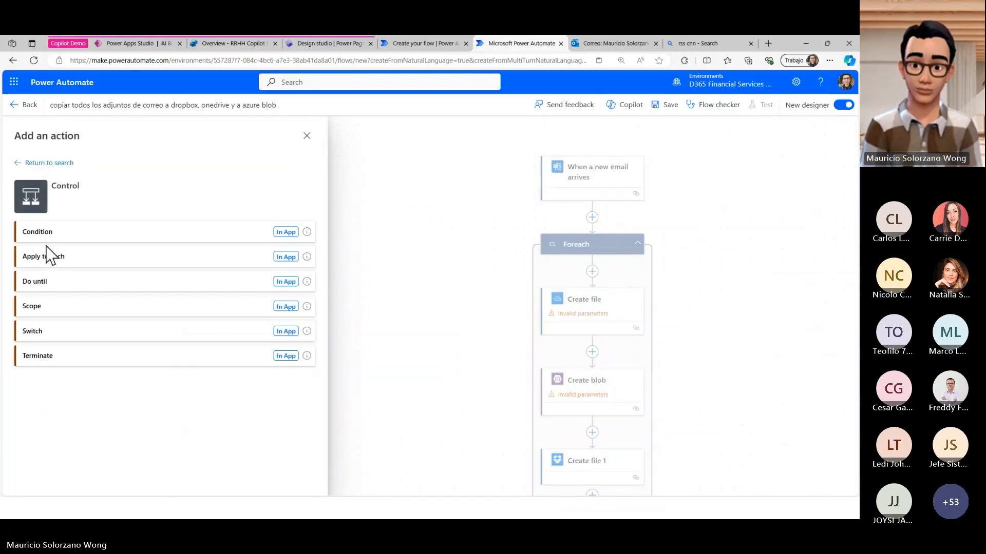
{"action": "left_click", "coordinate": [64, 234]}
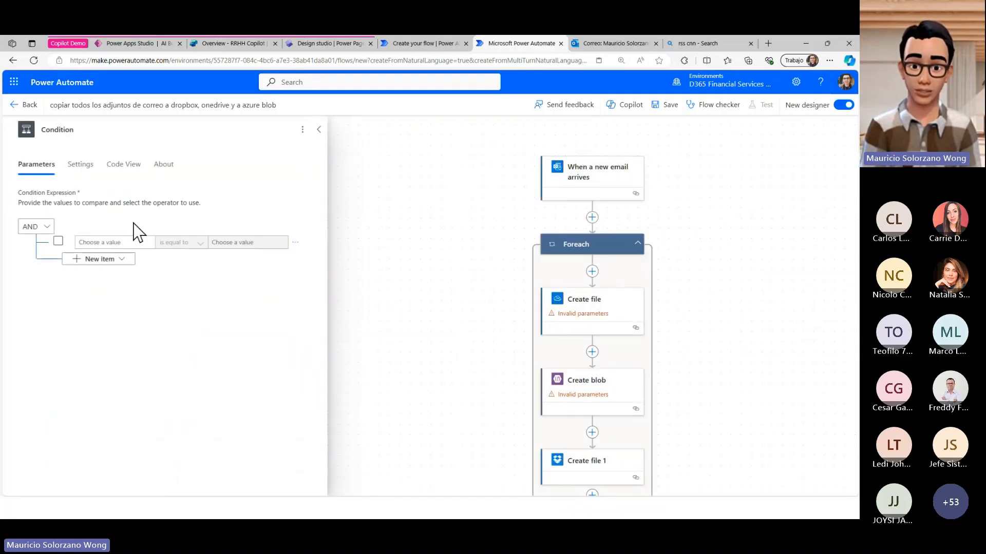
- Leave the flow designer, discarding the unsaved changes, and switch to the Copilot slide presentation
{"action": "left_click", "coordinate": [14, 104]}
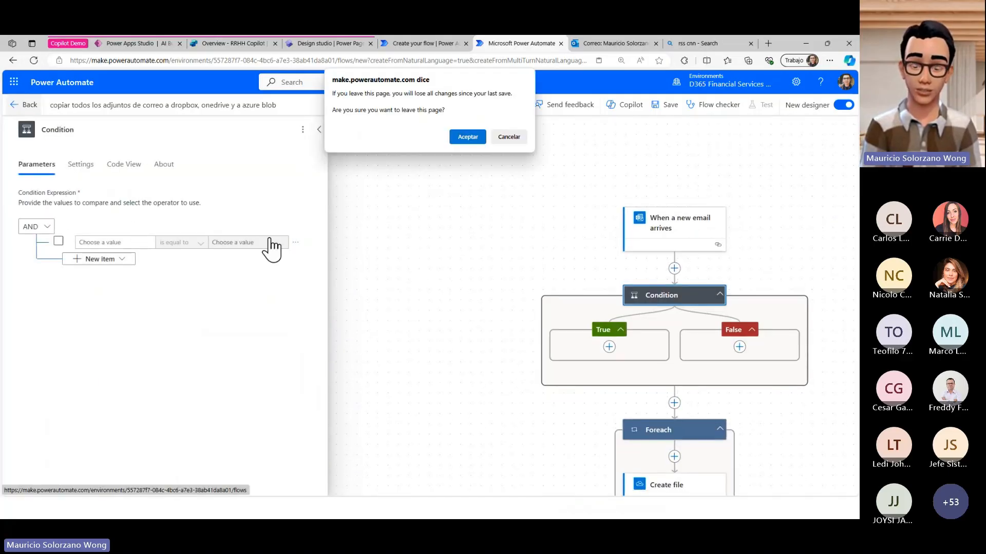
{"action": "left_click", "coordinate": [465, 138]}
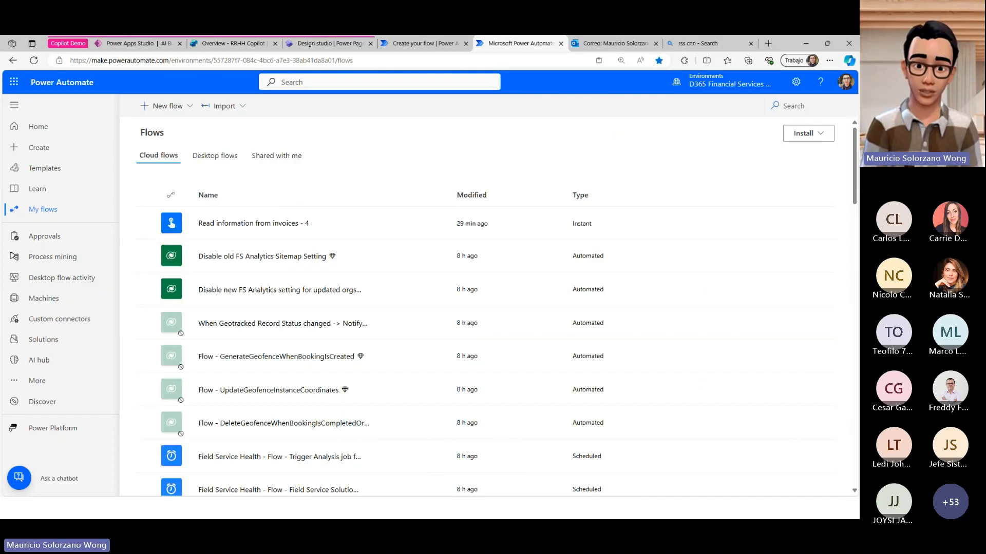
{"action": "key", "text": "alt+Tab"}
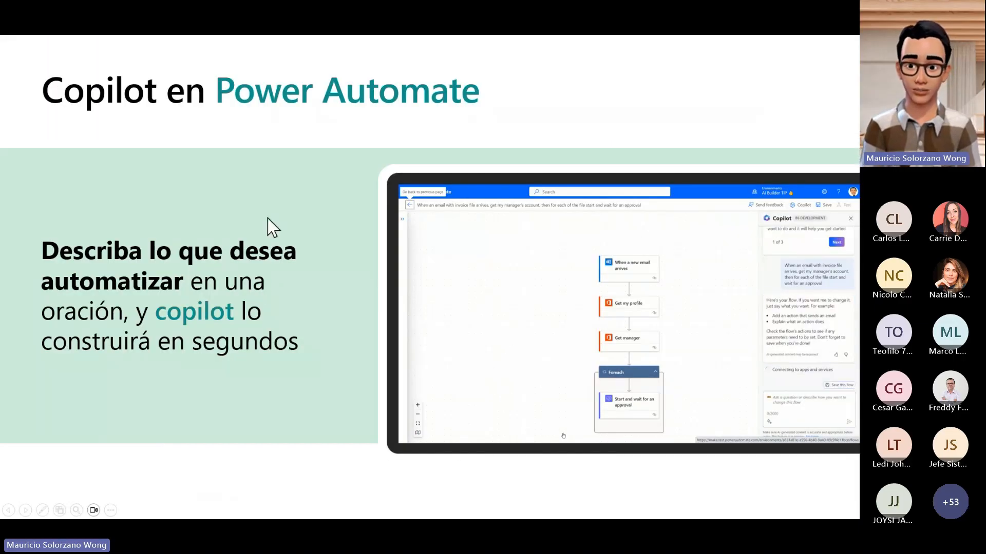
{"action": "key", "text": "Right"}
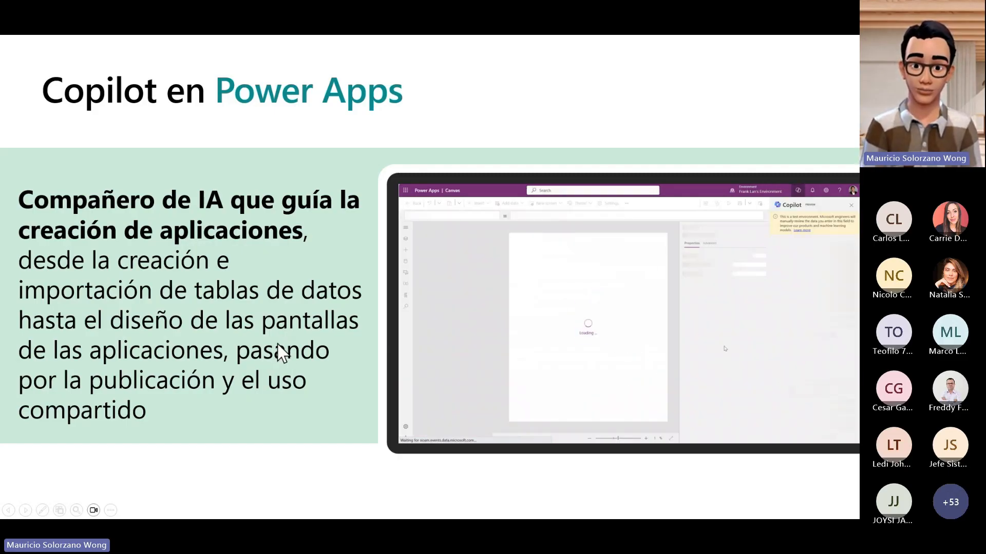
{"action": "left_click", "coordinate": [277, 343]}
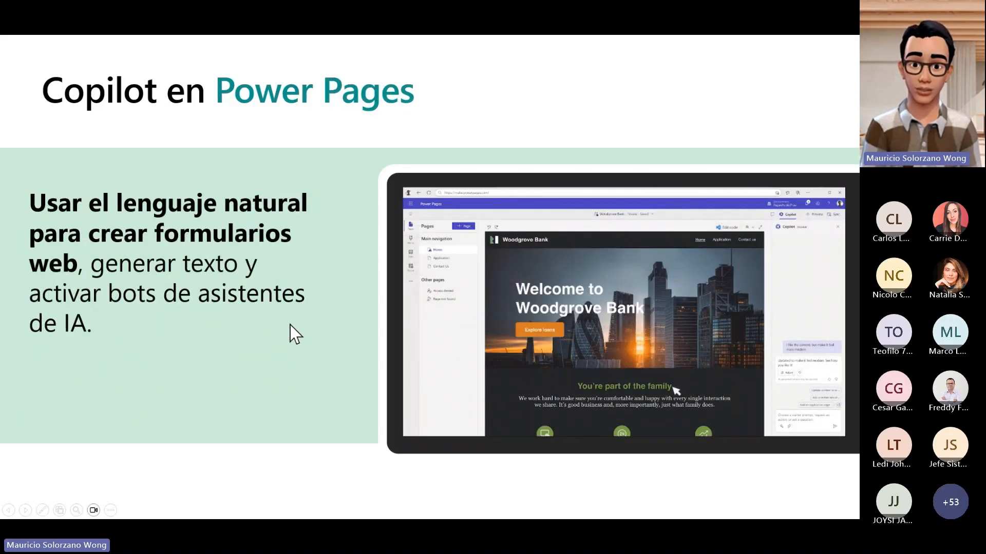